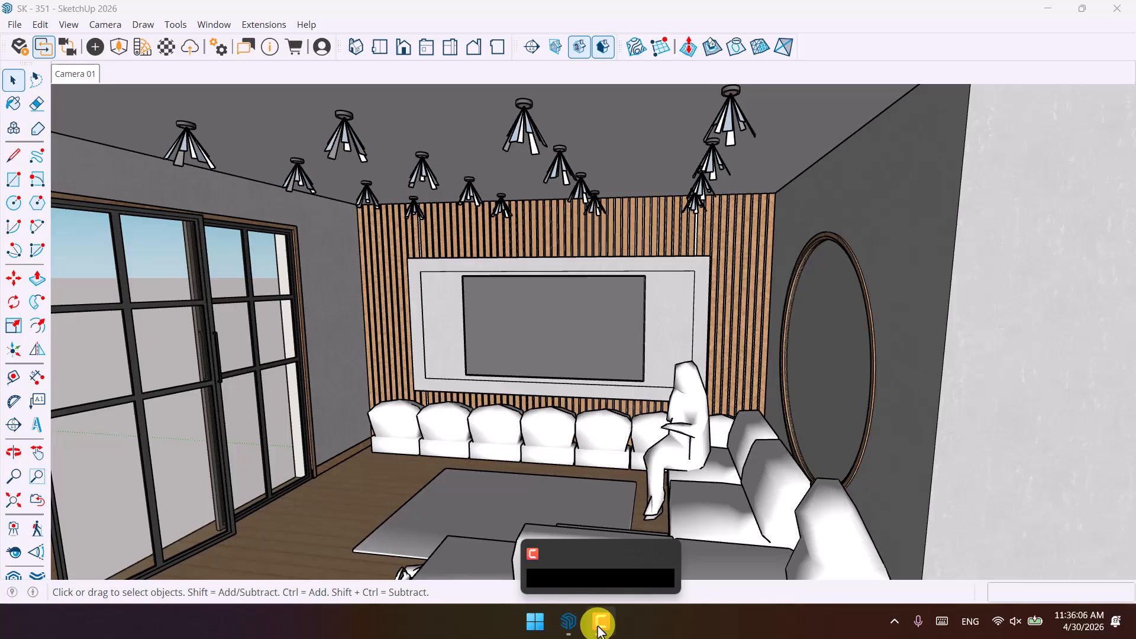
Step: Bring up the SketchUp model window and return the view to the saved Camera 01 scene
left_click(599, 629)
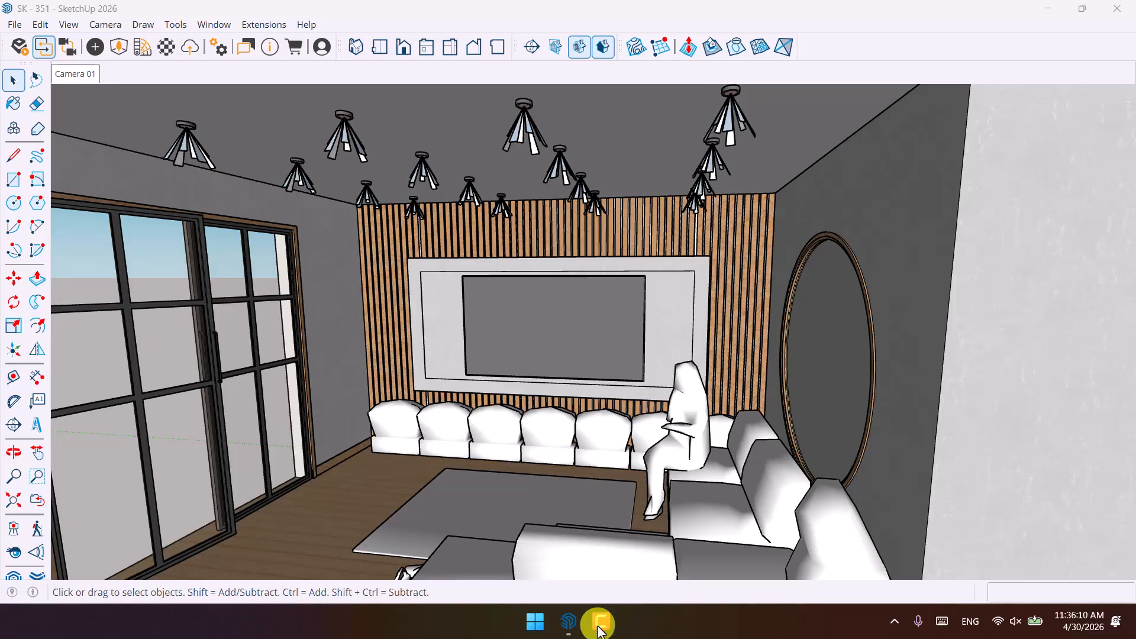
mouse_move(568, 621)
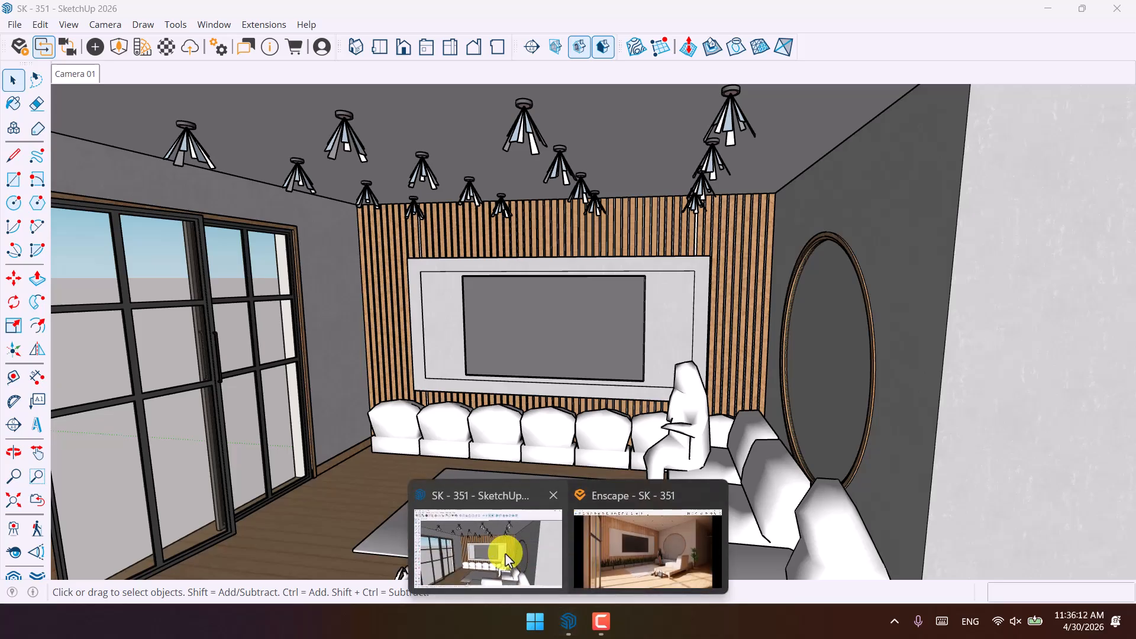
left_click(507, 553)
middle_click_drag(446, 471, 586, 411)
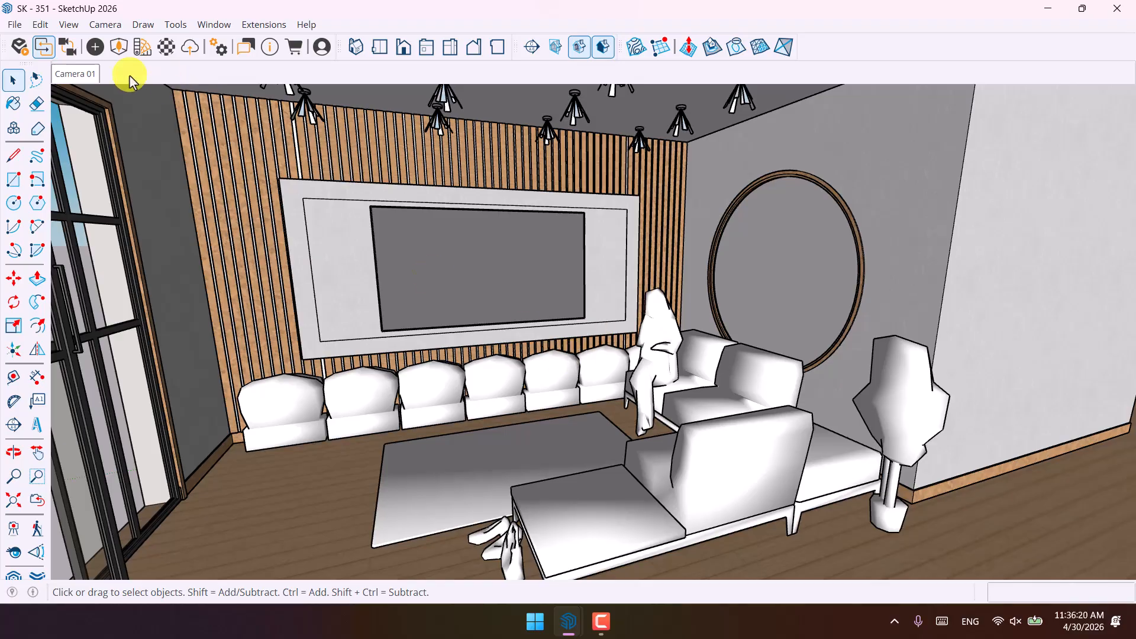
left_click(71, 75)
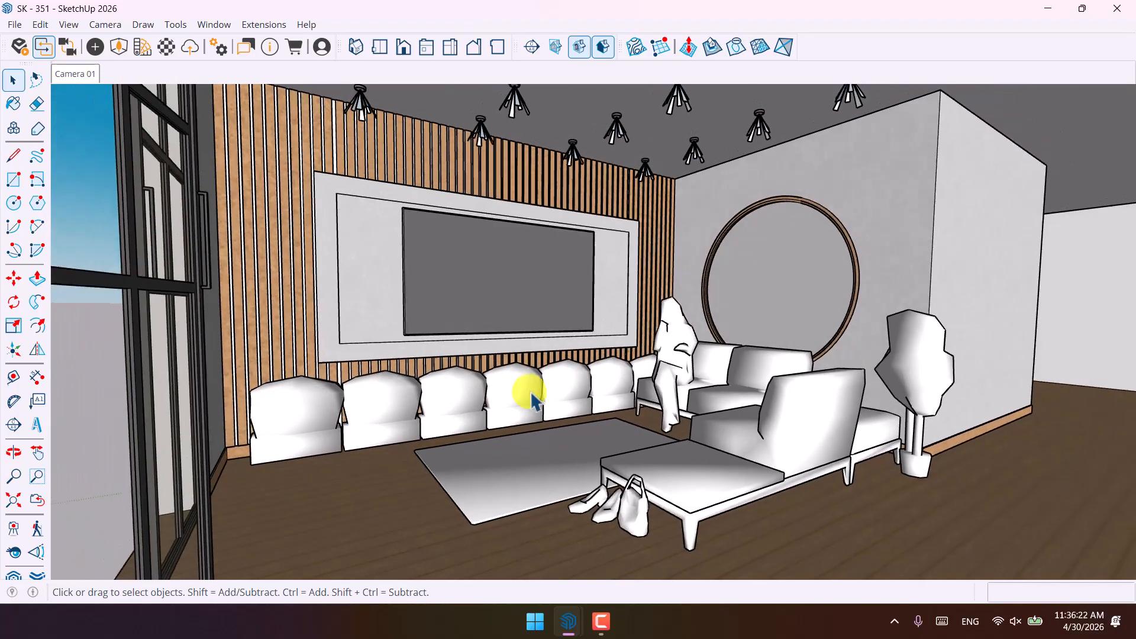
Step: Switch to the Enscape render window and open its visual settings, placed clear of the centre of the render
mouse_move(577, 619)
left_click(627, 542)
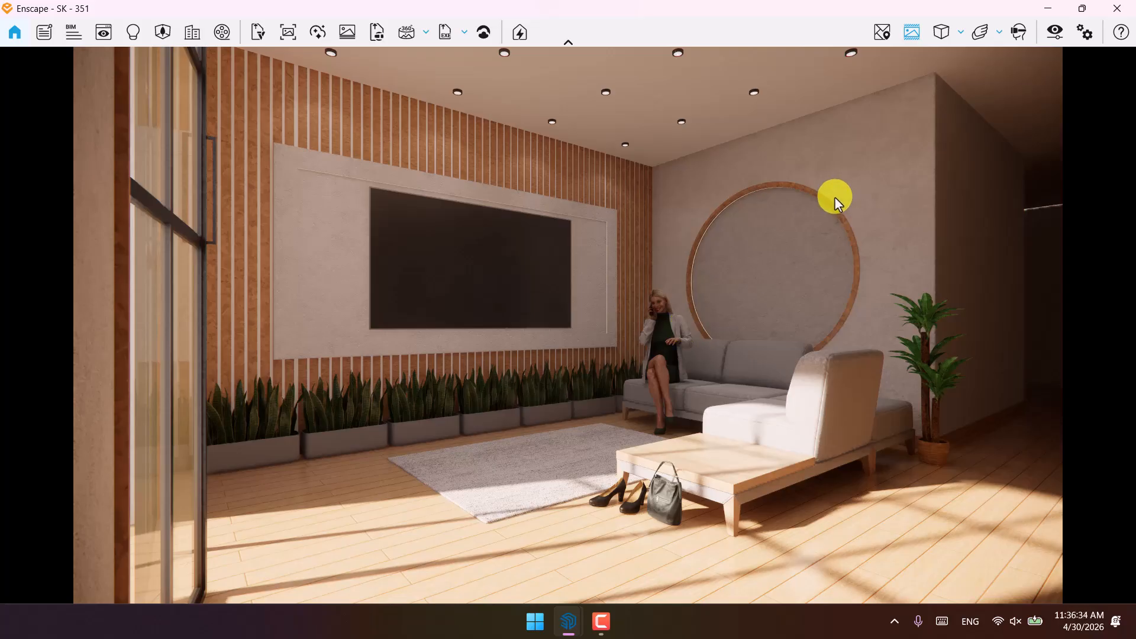
left_click(1054, 42)
left_click_drag(568, 28, 927, 31)
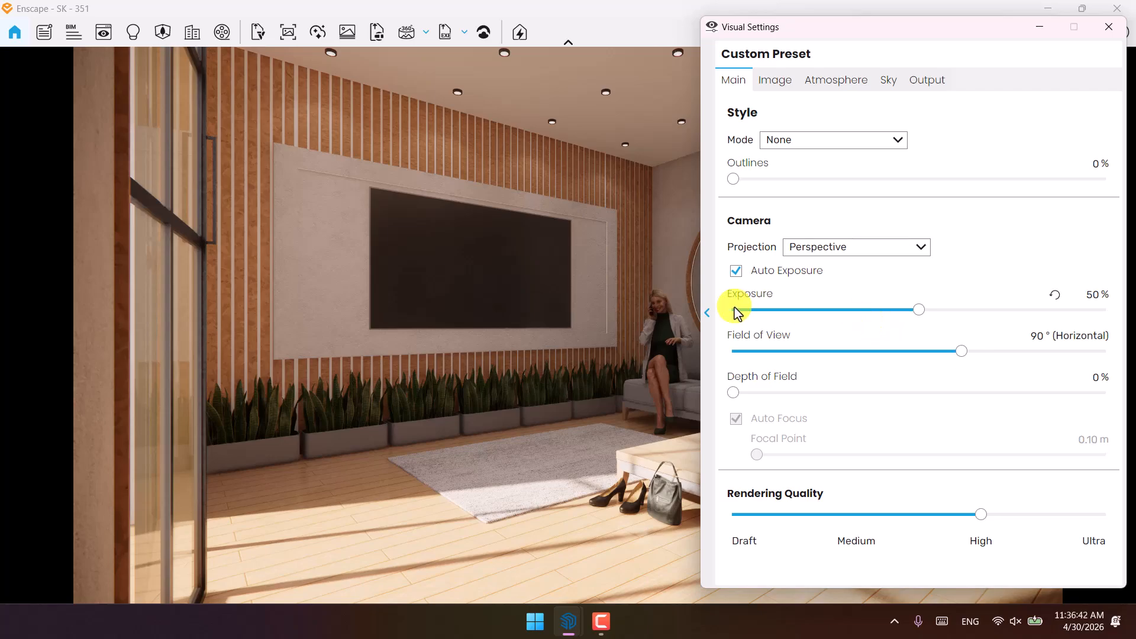
Step: Set the camera exposure to 60% and the horizontal field of view to 69°
left_click_drag(919, 310, 952, 313)
left_click_drag(1071, 294, 1134, 287)
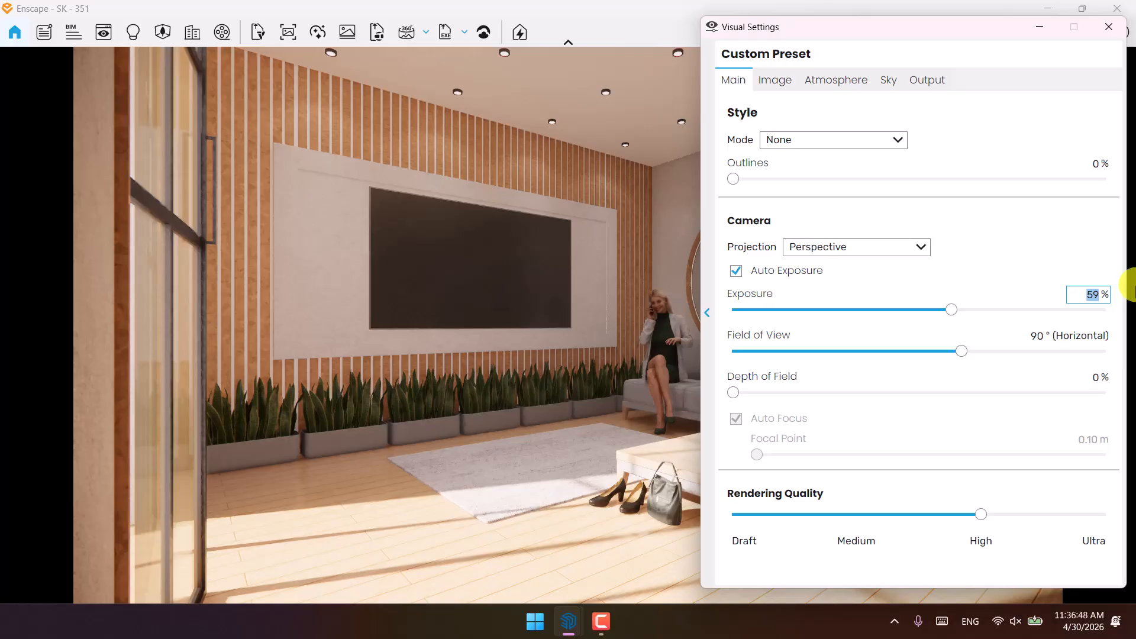
type("60")
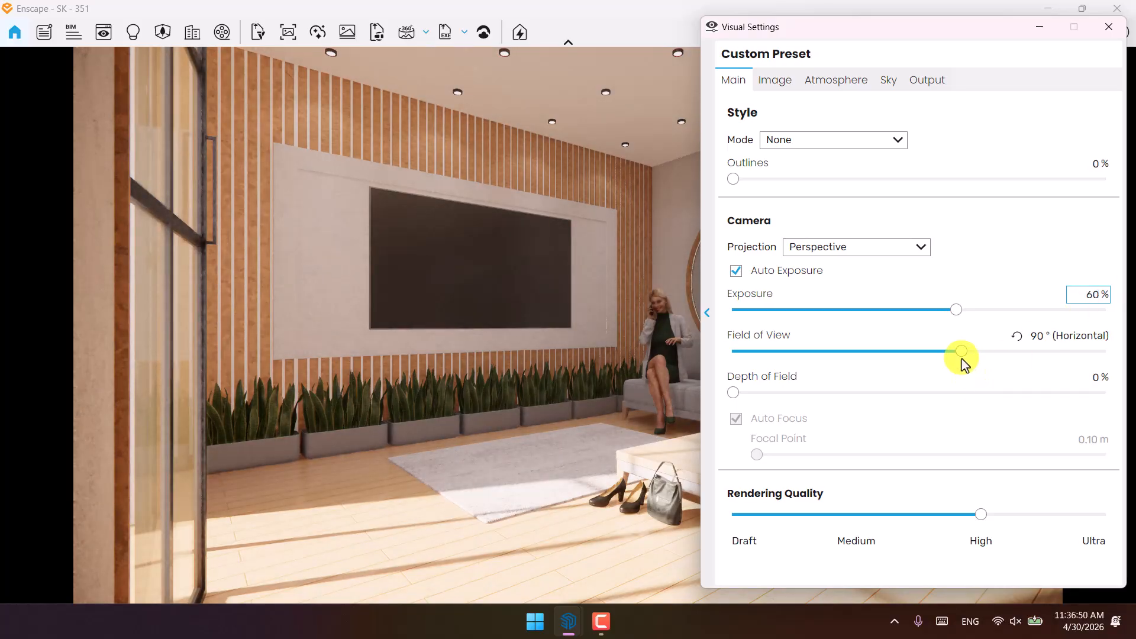
left_click_drag(962, 353, 901, 361)
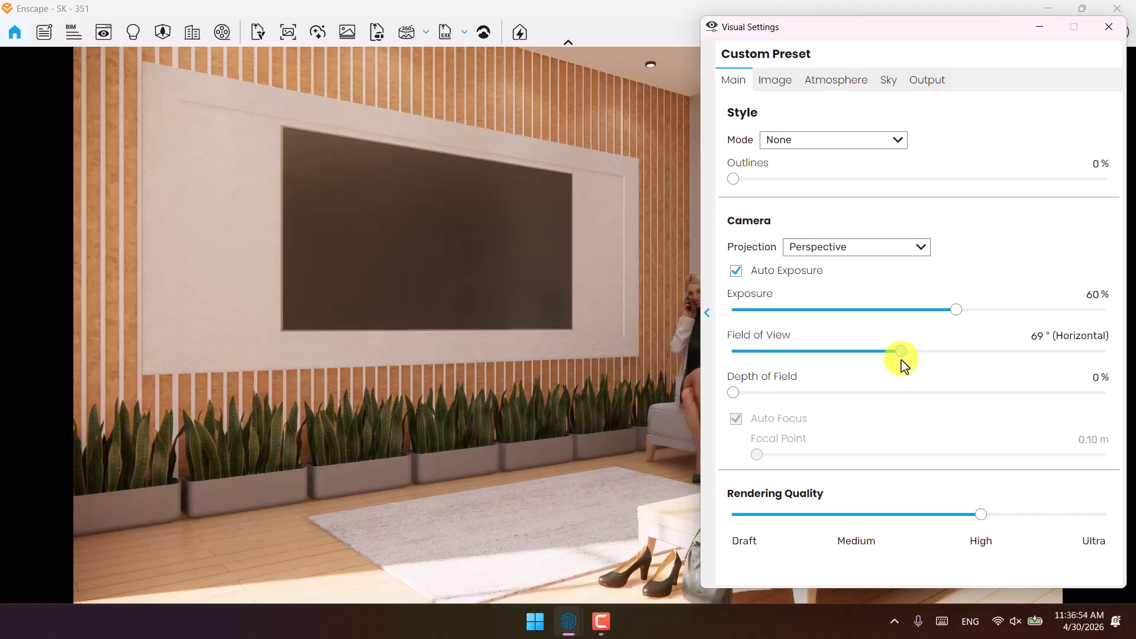
left_click(1046, 342)
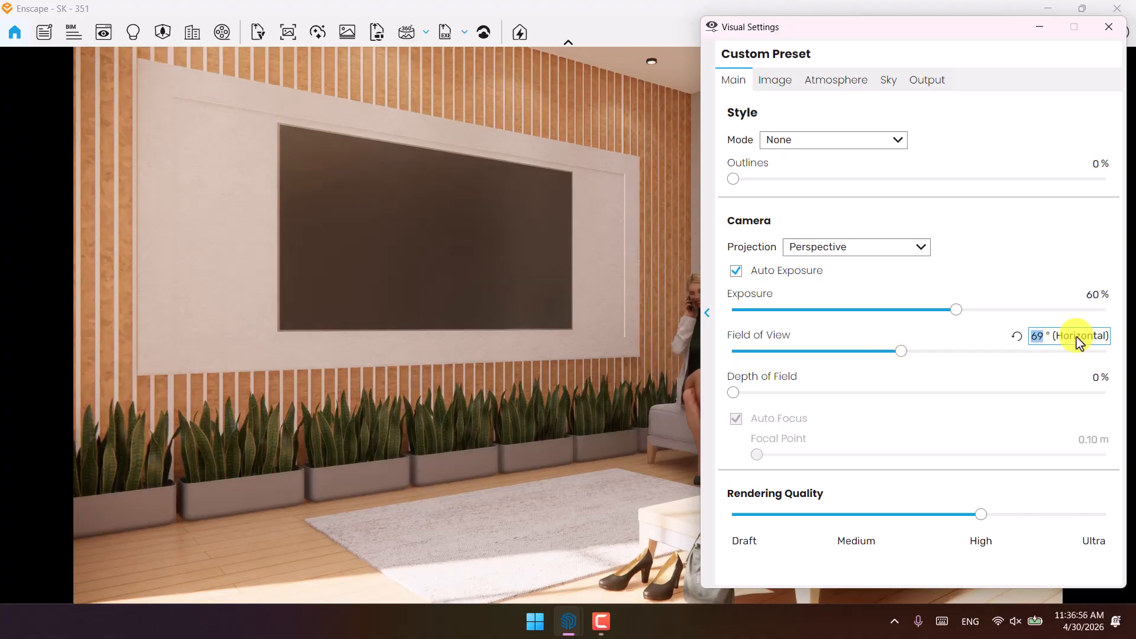
type("69")
key("Return")
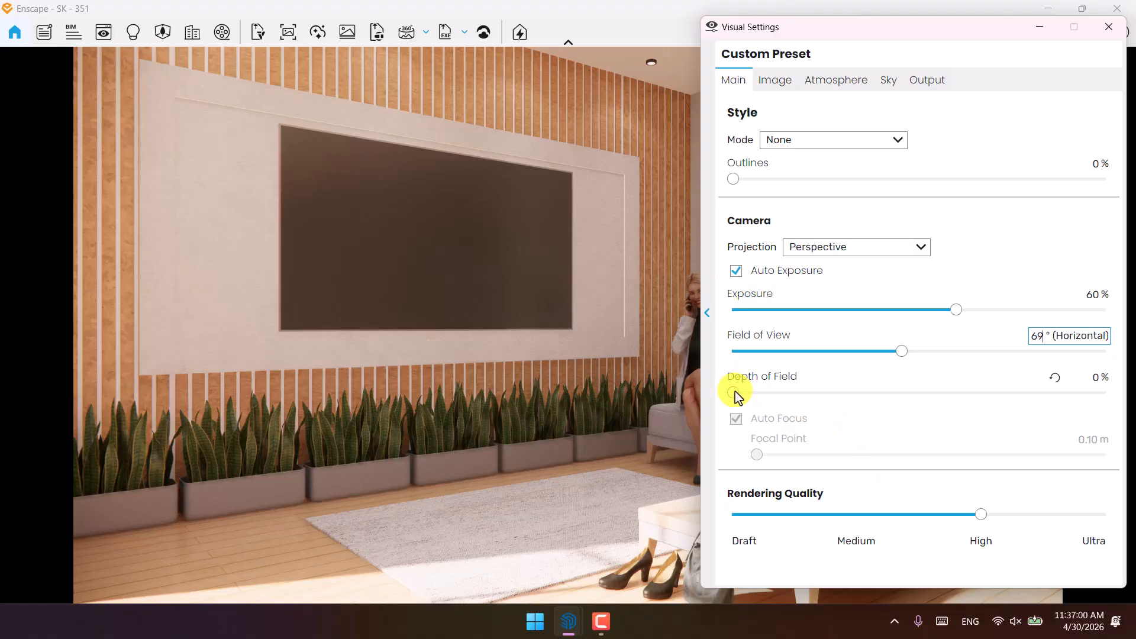
Step: Turn off auto focus and set the focal point to 4.94 m with a depth of field of 8%
left_click_drag(735, 393, 814, 393)
left_click(736, 418)
left_click_drag(757, 454, 950, 455)
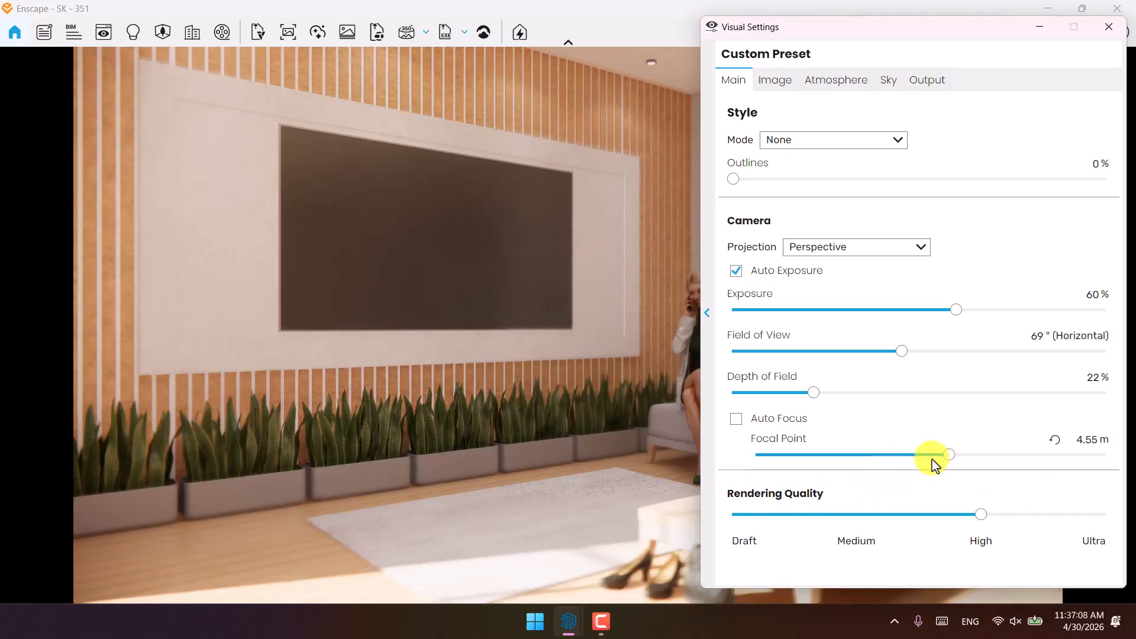
left_click_drag(949, 454, 954, 456)
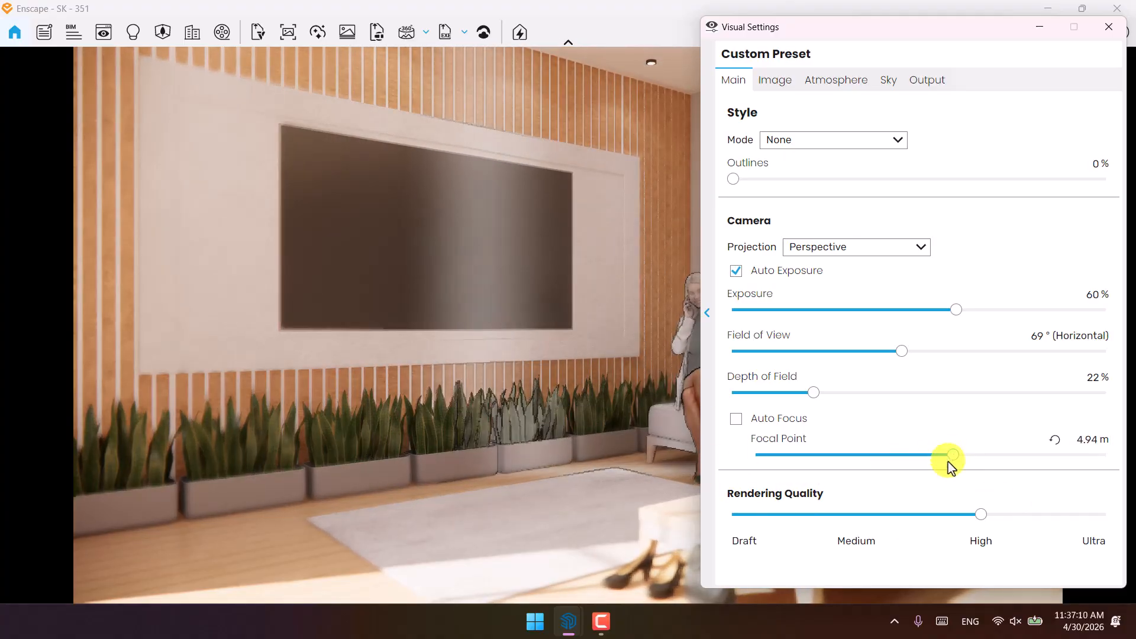
left_click(1087, 439)
type("4")
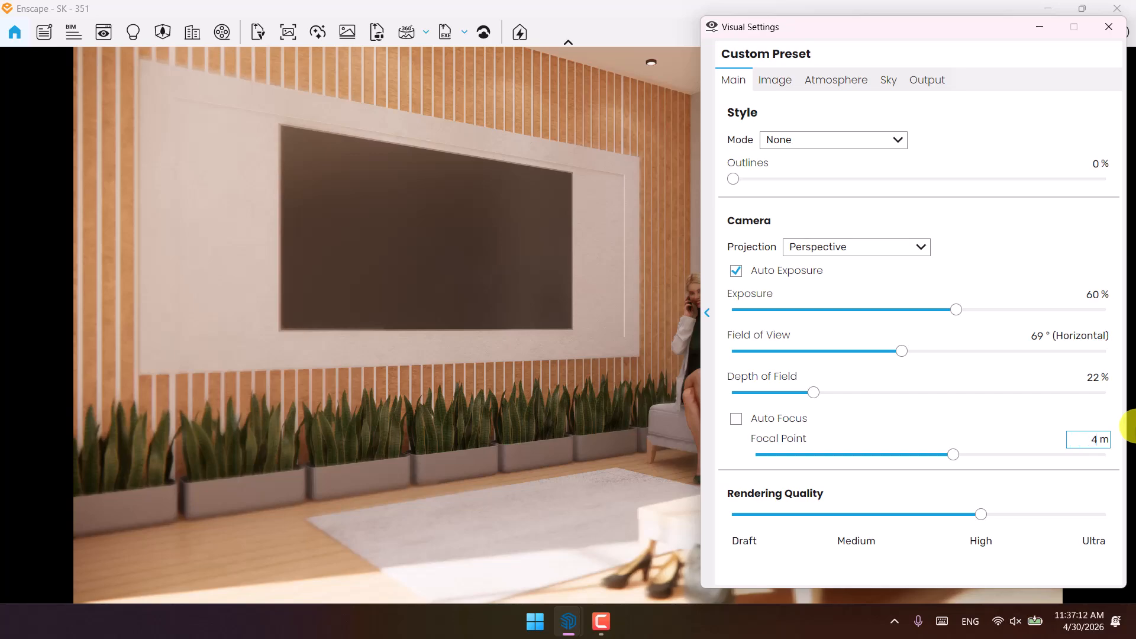
left_click(1092, 377)
type("8")
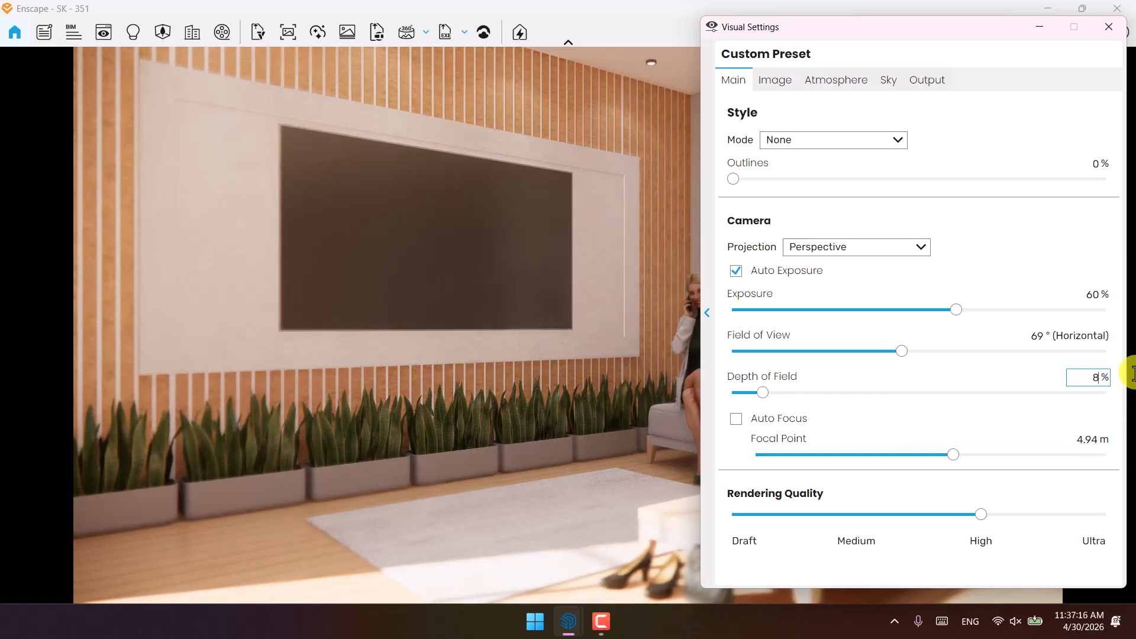
Step: Enable auto contrast in the image corrections and set the saturation to 102%
left_click(775, 80)
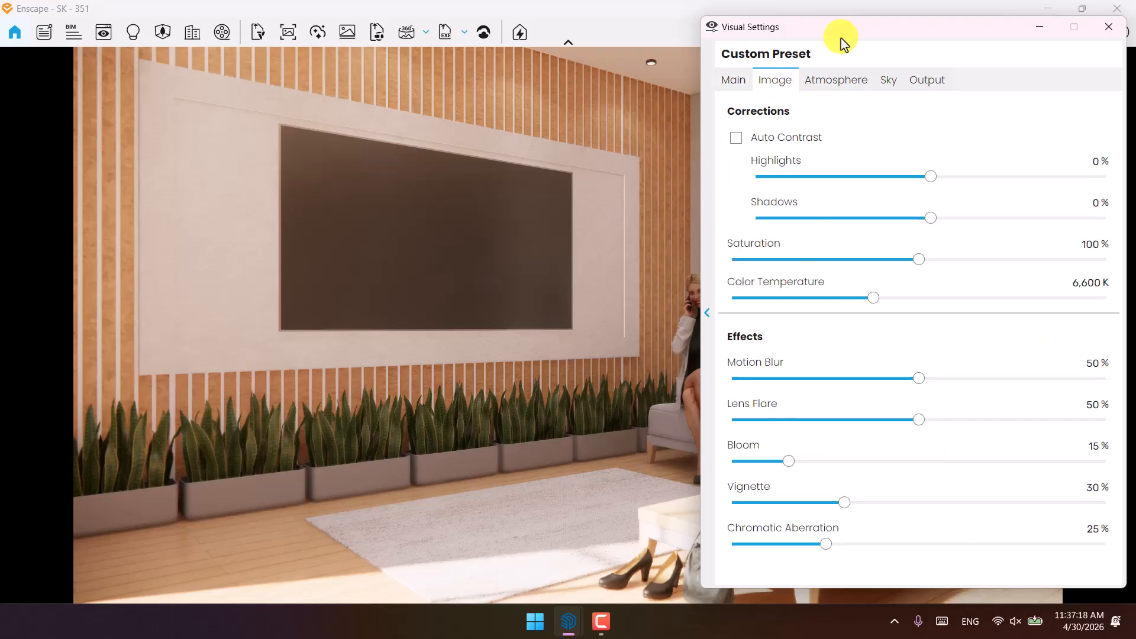
left_click_drag(838, 26, 177, 35)
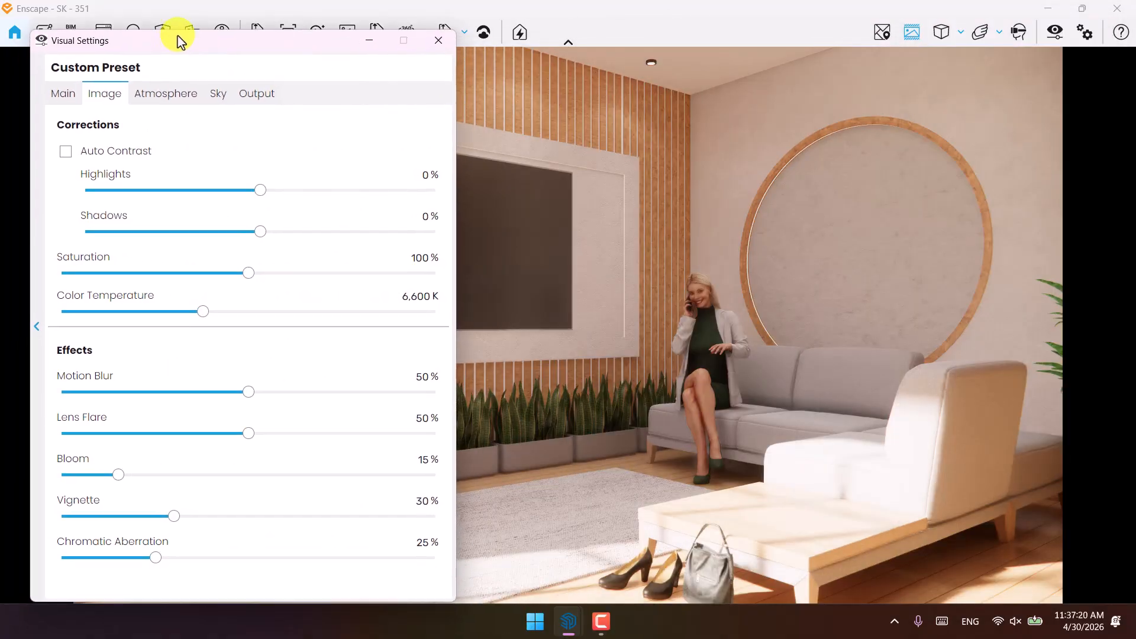
left_click(95, 152)
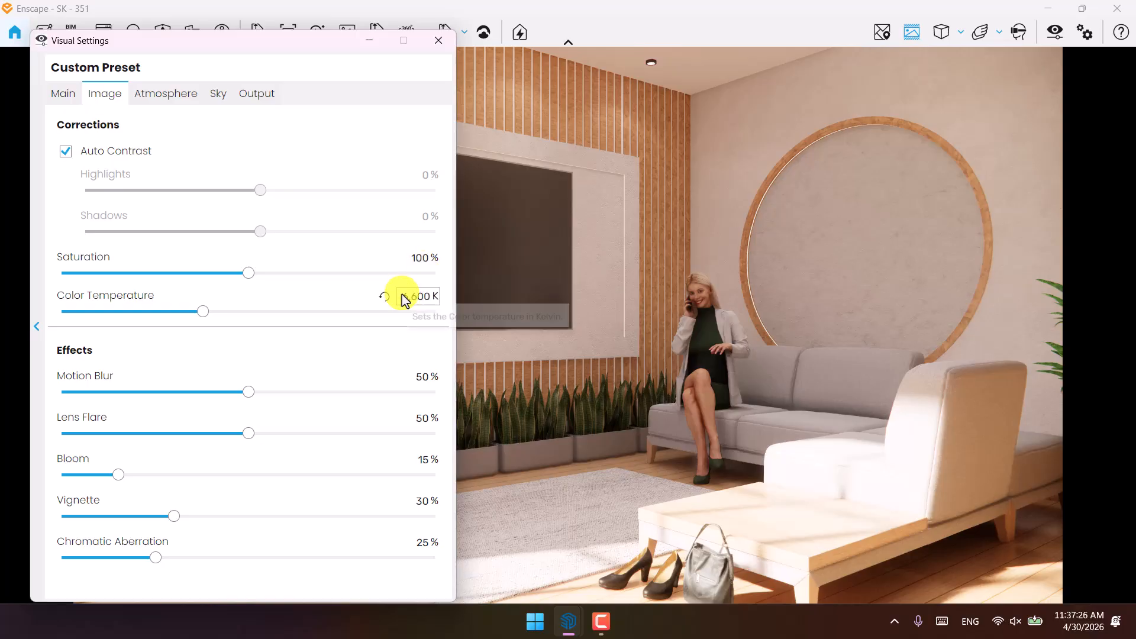
left_click(250, 273)
left_click_drag(250, 273, 269, 274)
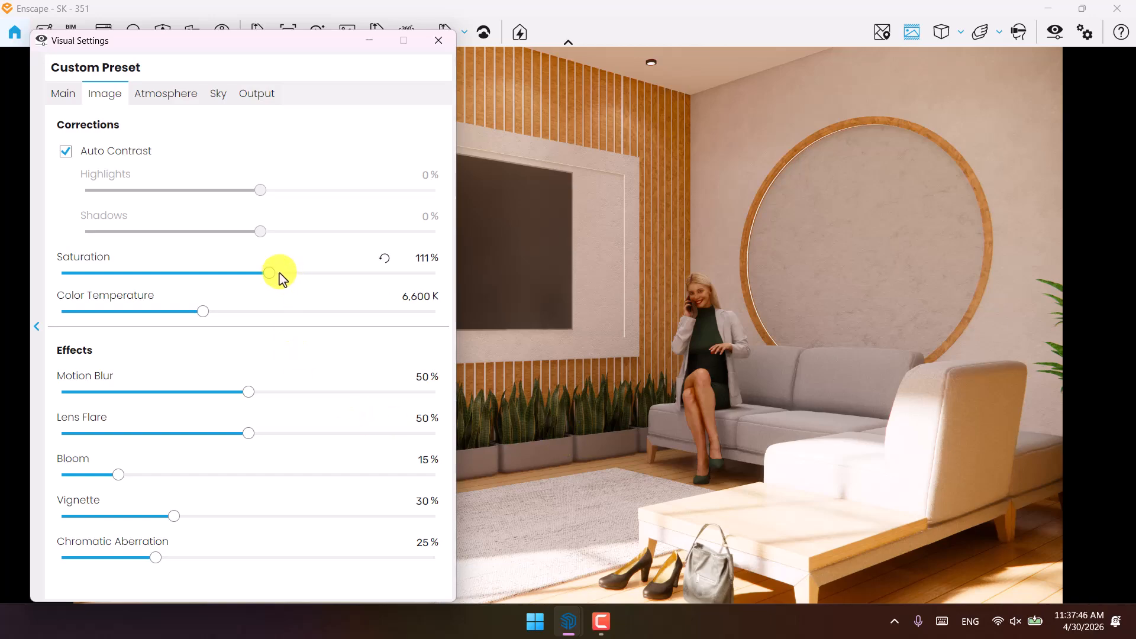
left_click_drag(279, 274, 388, 278)
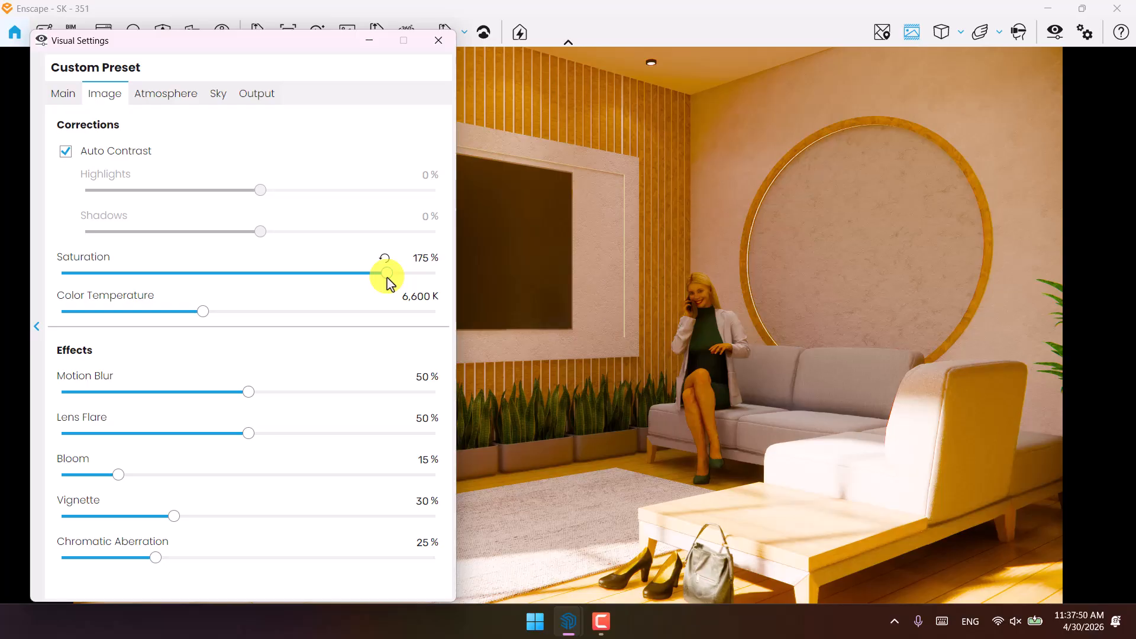
left_click(414, 257)
type("102")
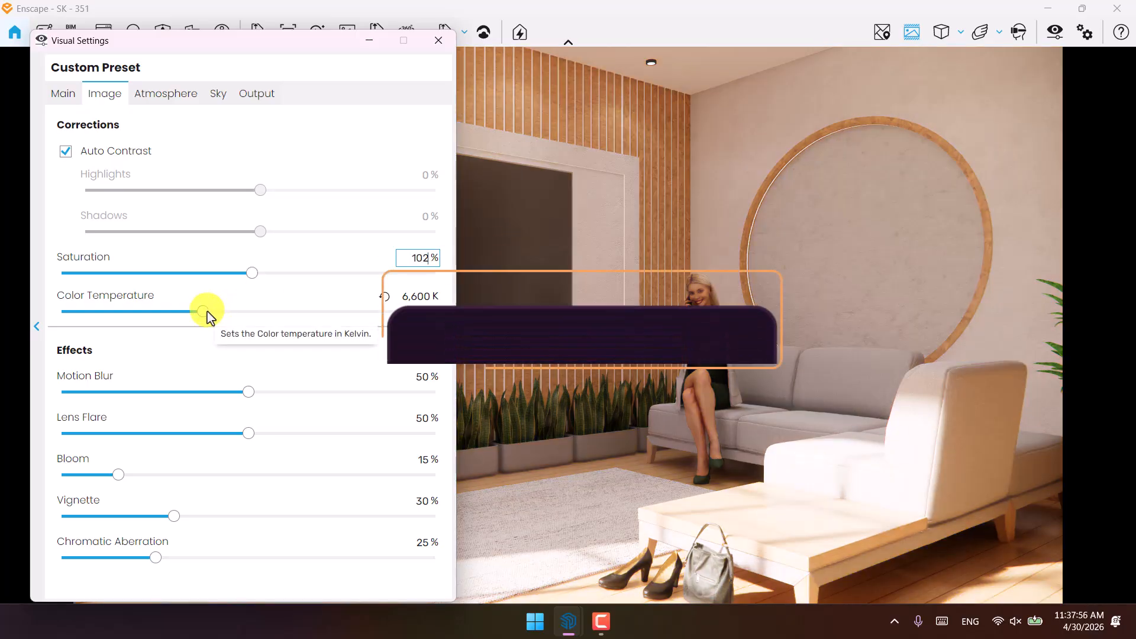
Step: Set the color temperature in the image corrections to 7000 K, and reposition the settings window to reveal different parts of the render
left_click_drag(207, 312, 273, 315)
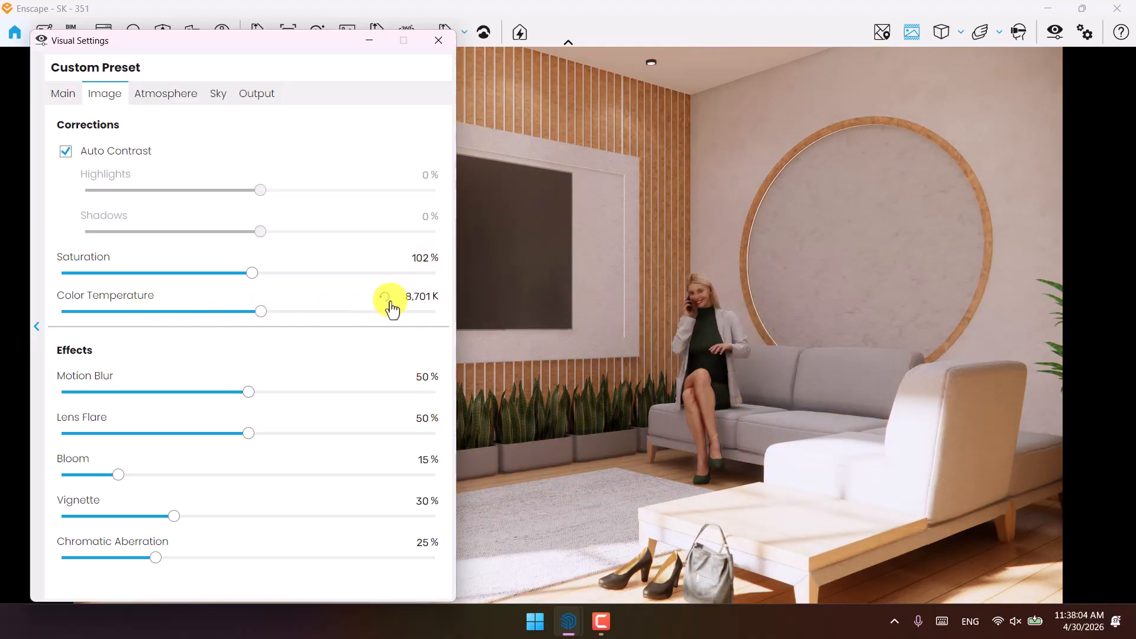
left_click(386, 297)
left_click(398, 299)
type("70")
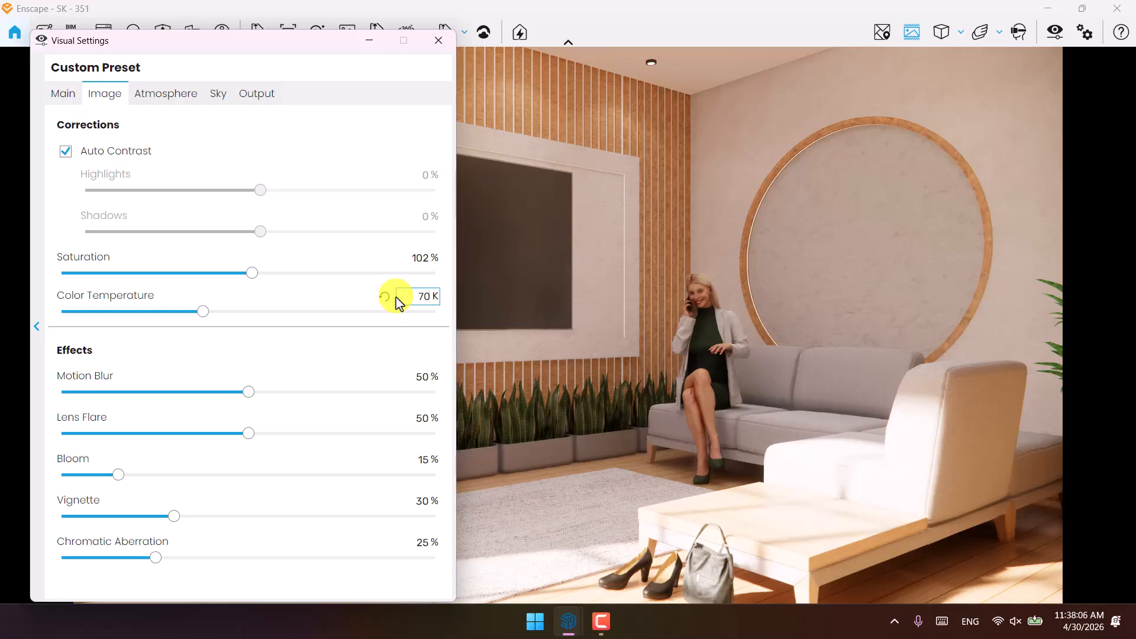
key("Return")
left_click_drag(250, 42, 828, 94)
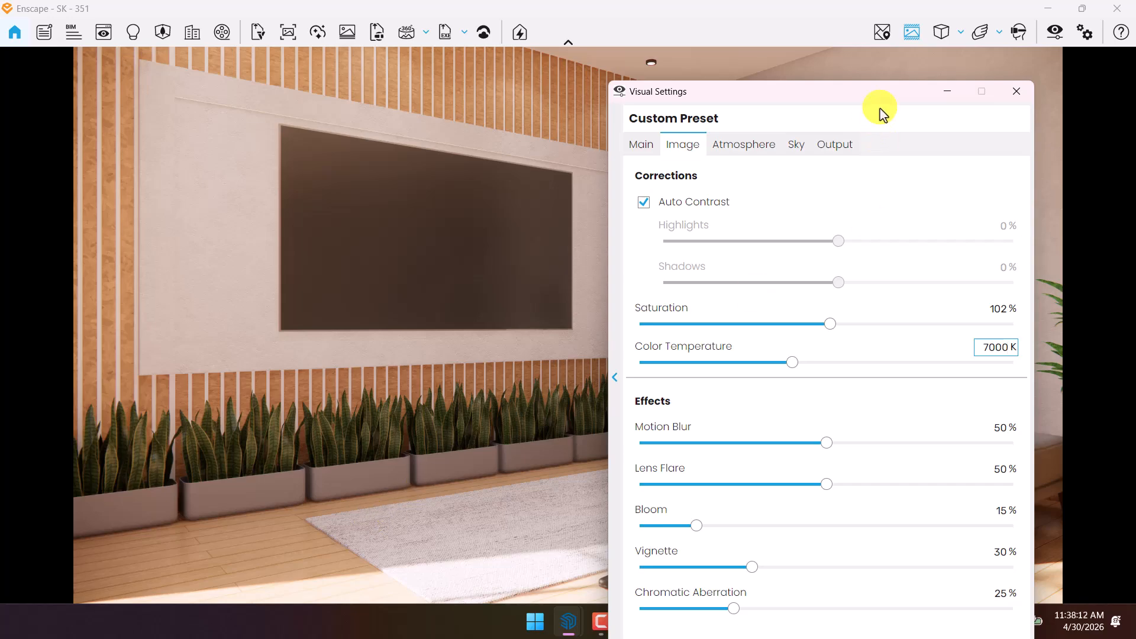
left_click_drag(880, 108, 266, 92)
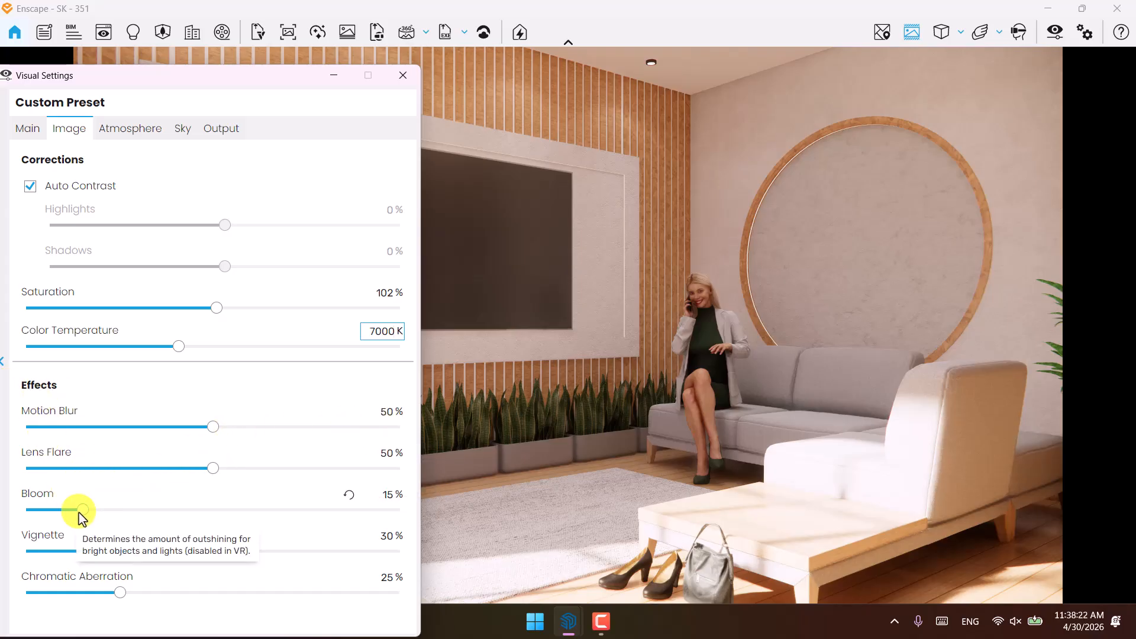
Step: Try several bloom strengths on the render, up to 54%, and set the bloom effect to 0%
left_click_drag(79, 512, 180, 512)
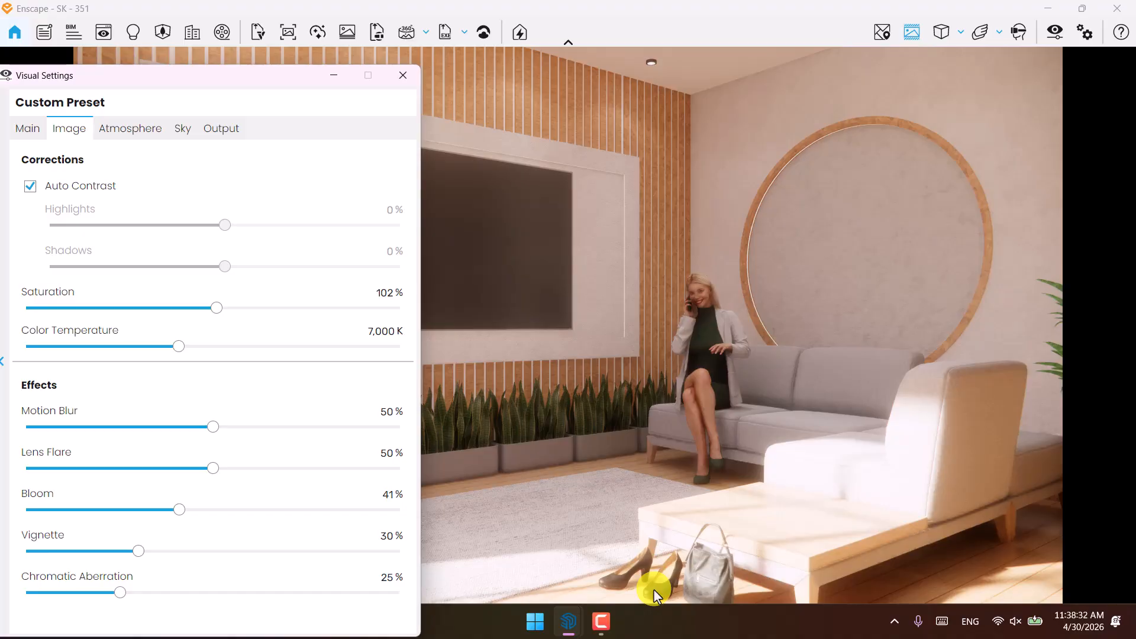
left_click_drag(183, 514, 228, 514)
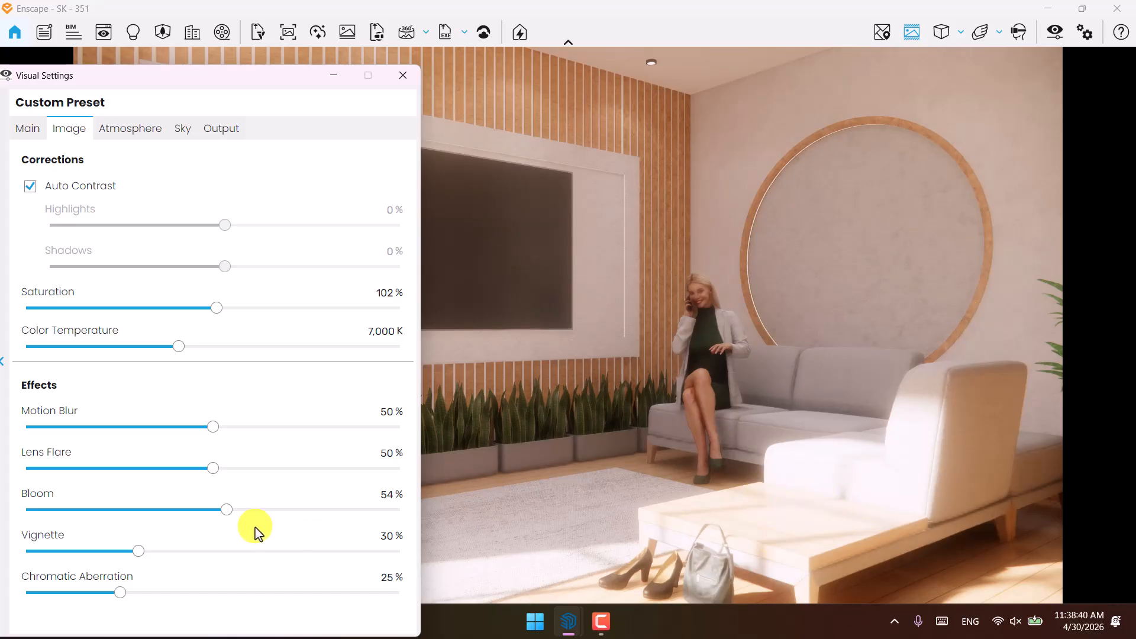
left_click_drag(226, 510, 52, 512)
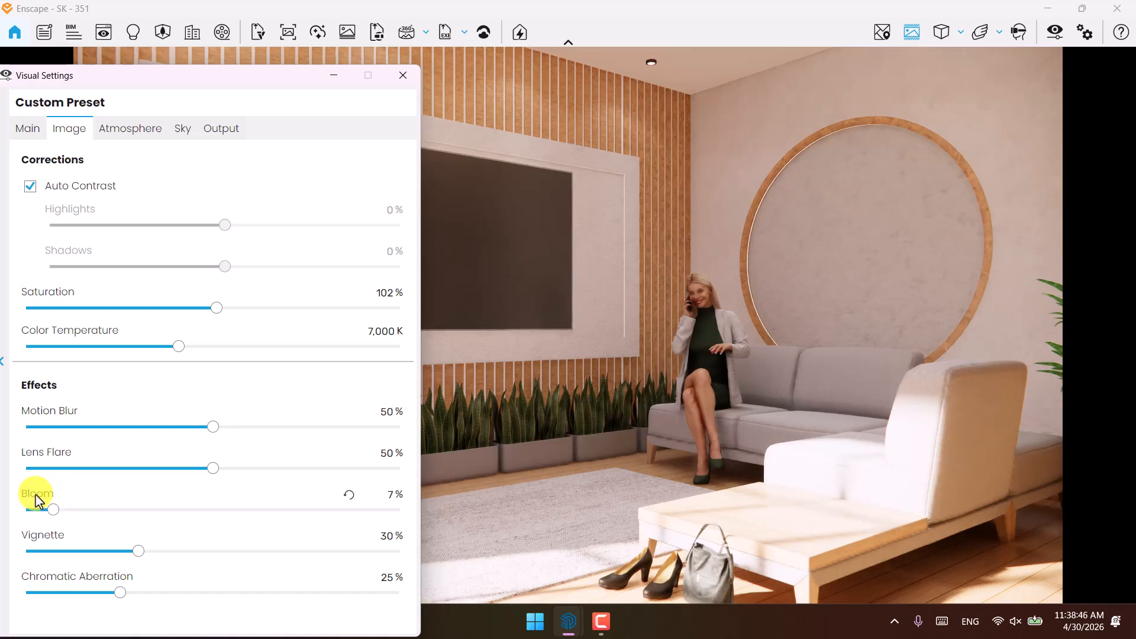
left_click(388, 495)
type("0")
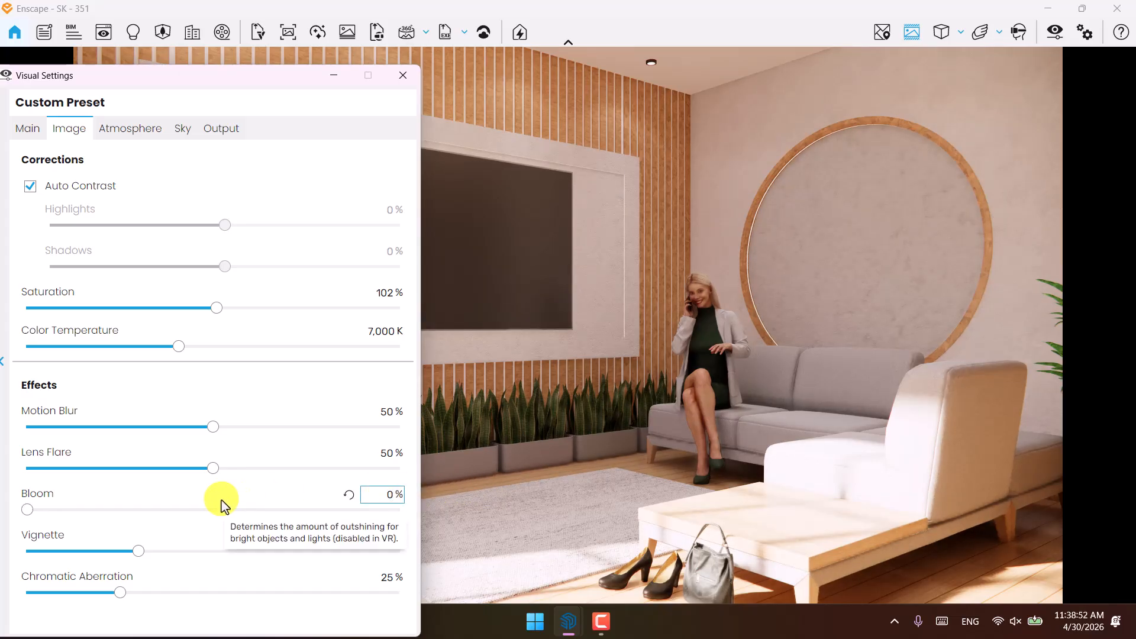
Step: Set the lens flare effect to 16% and the vignette effect to 10%
left_click_drag(216, 469, 240, 469)
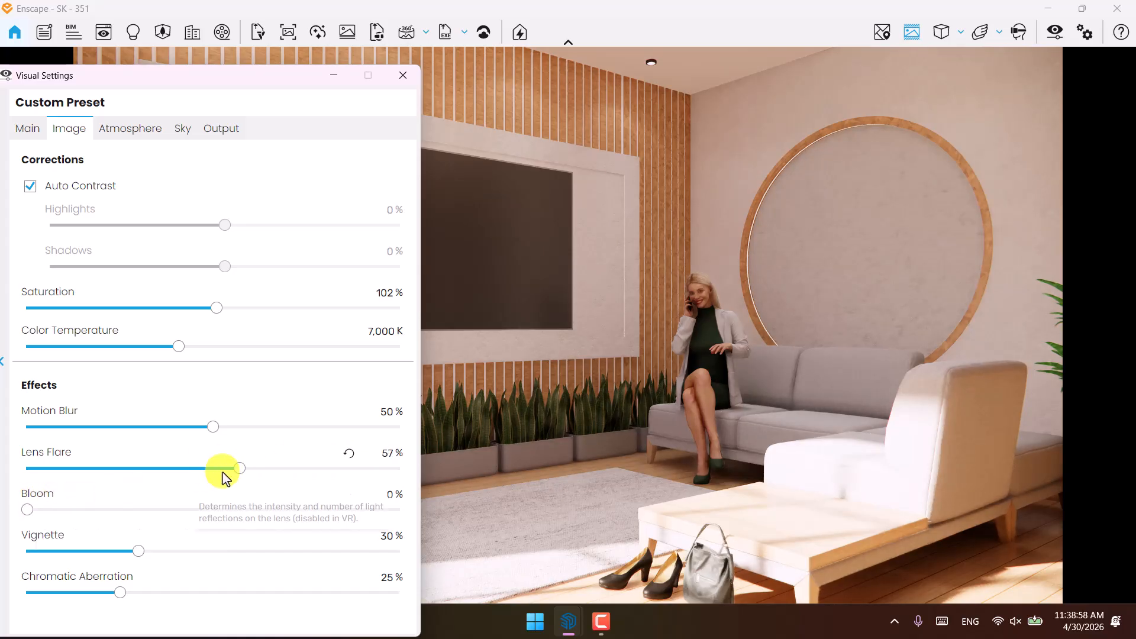
left_click_drag(239, 471, 145, 474)
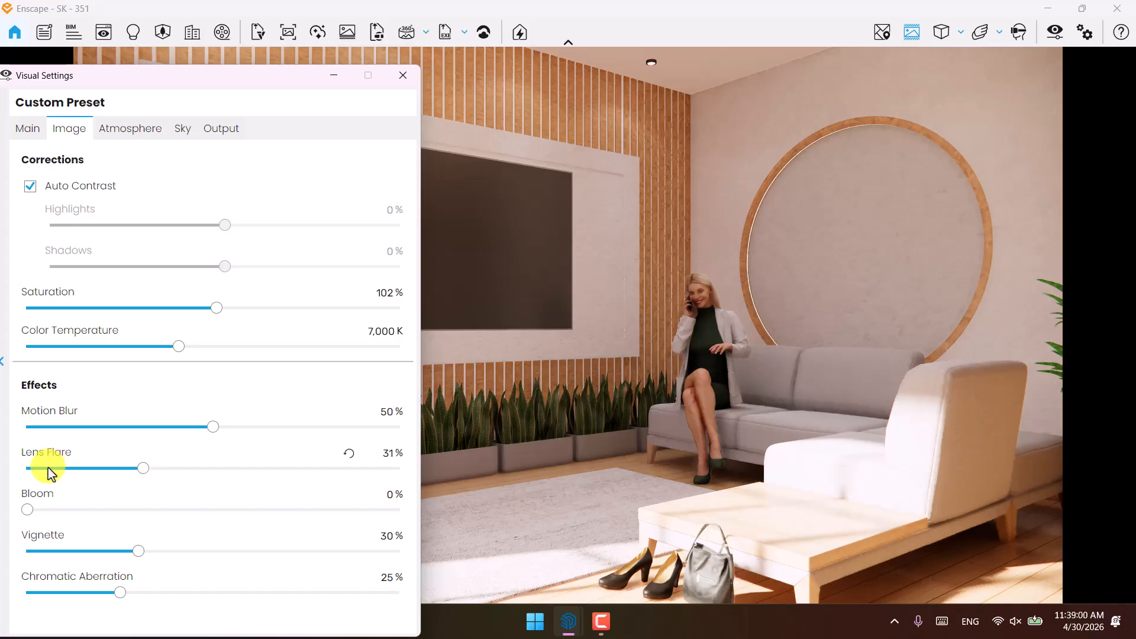
left_click(386, 453)
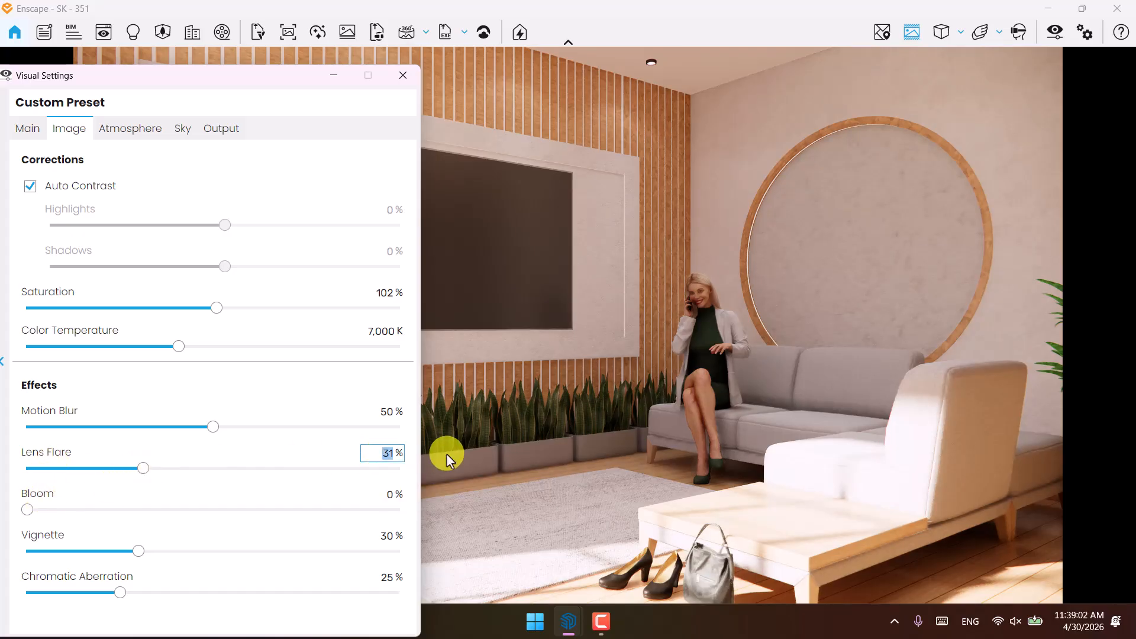
type("16")
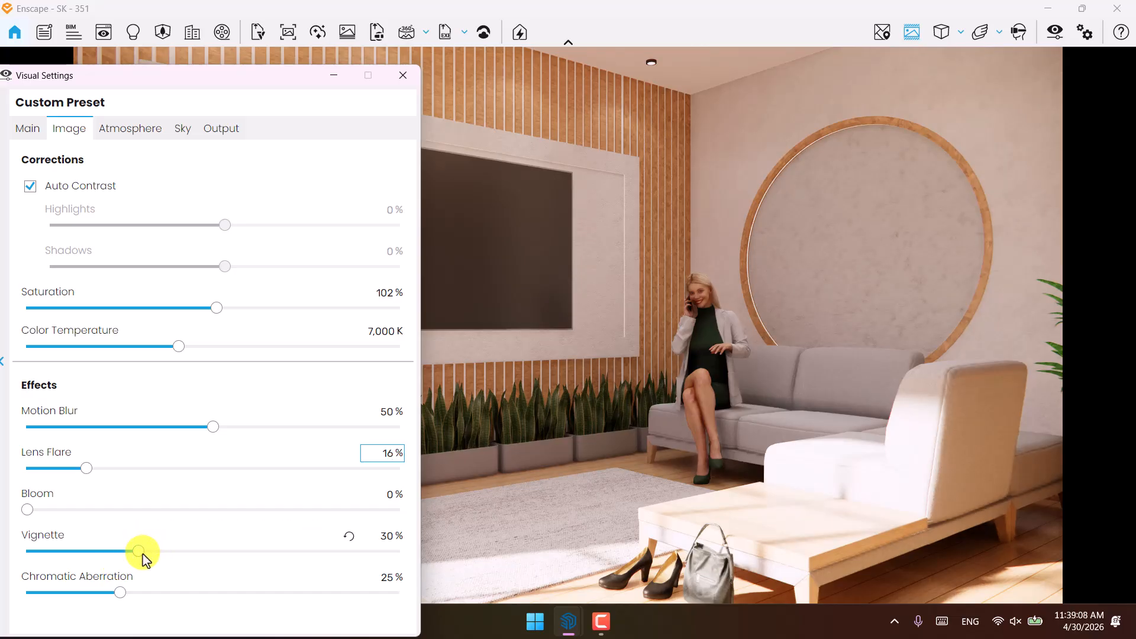
left_click_drag(140, 551, 242, 551)
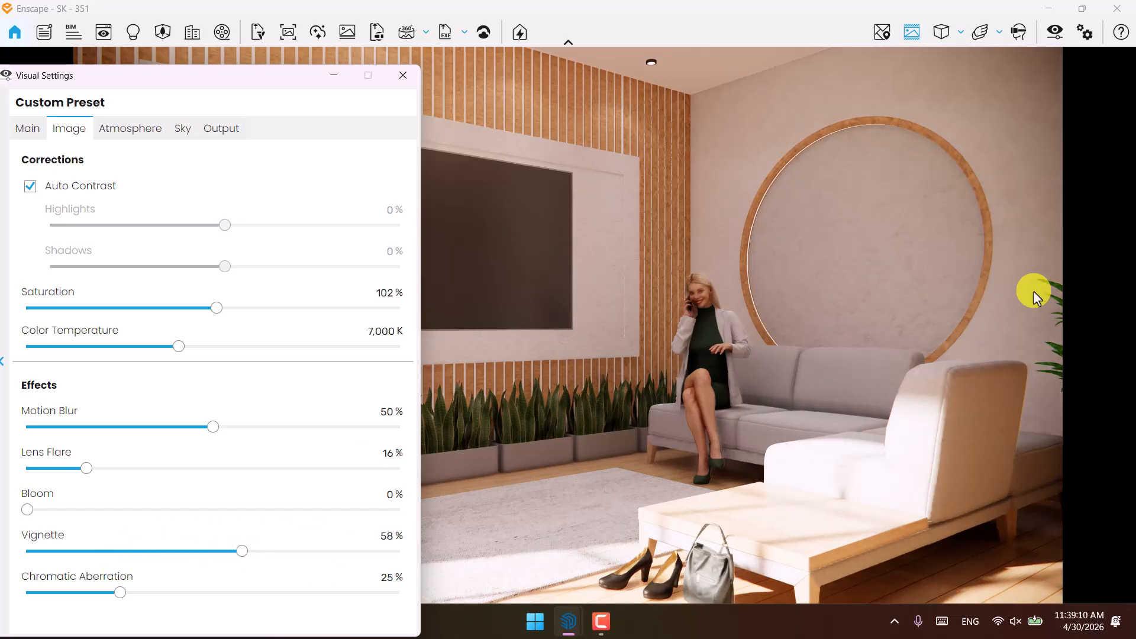
left_click(385, 536)
type("10")
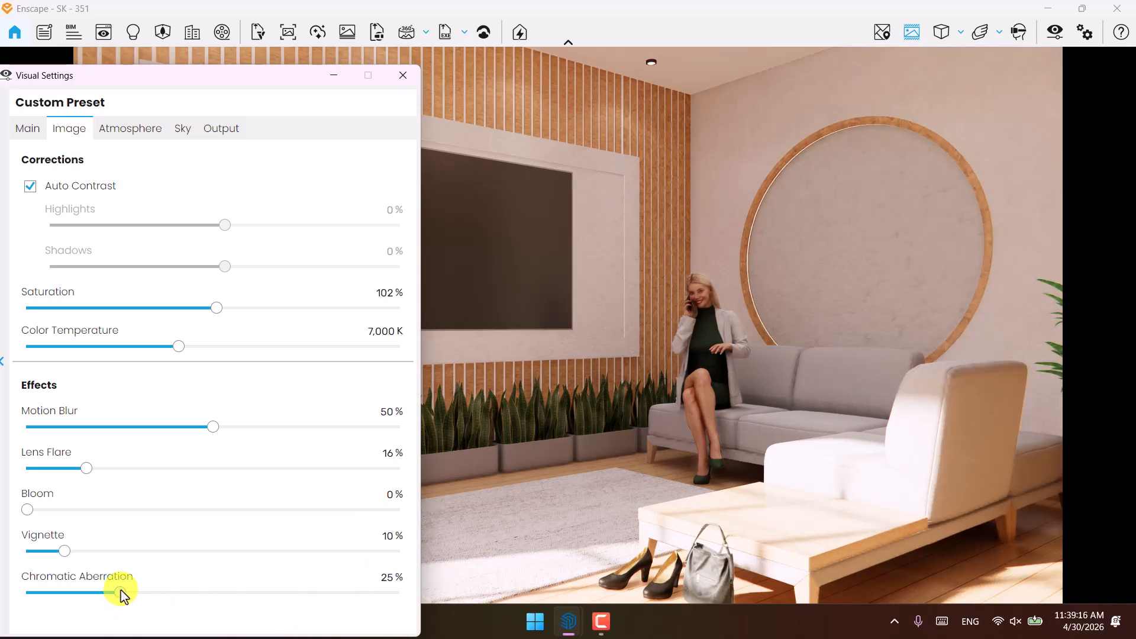
Step: Reduce the chromatic aberration effect to its minimum, and open the atmosphere settings to review the fog intensity and height
left_click_drag(120, 592, 5, 594)
left_click(130, 133)
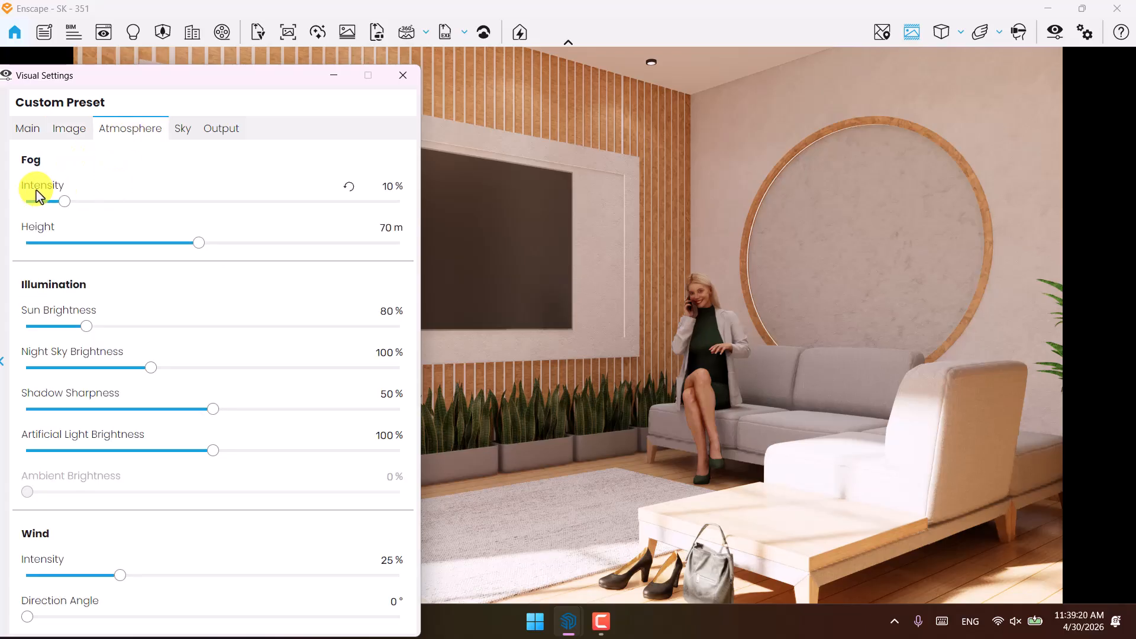
mouse_move(32, 184)
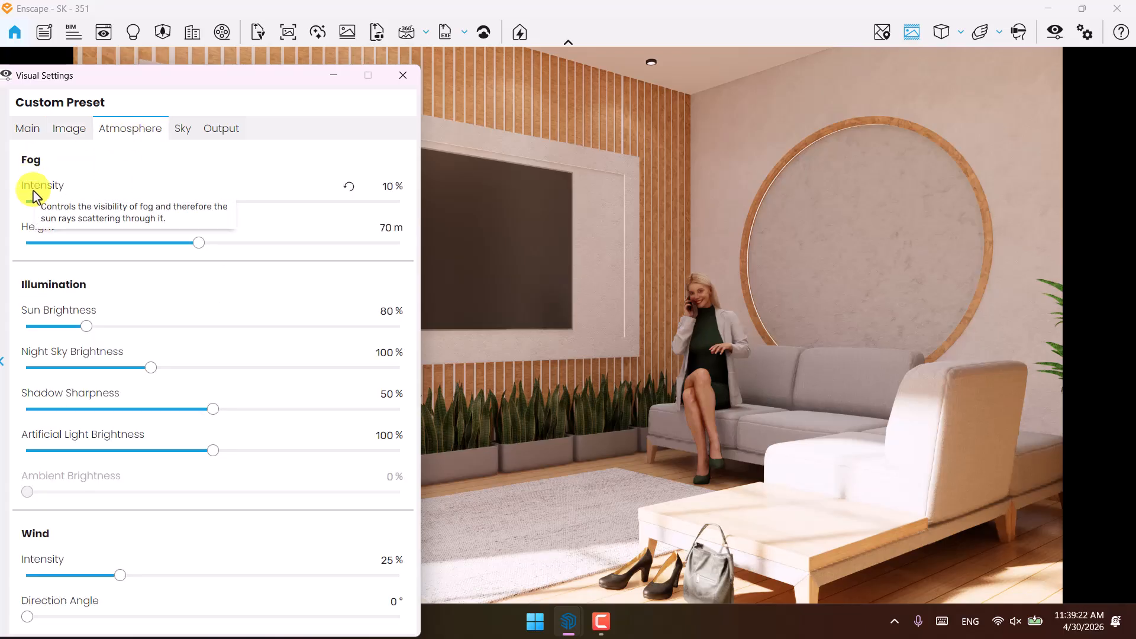
mouse_move(53, 267)
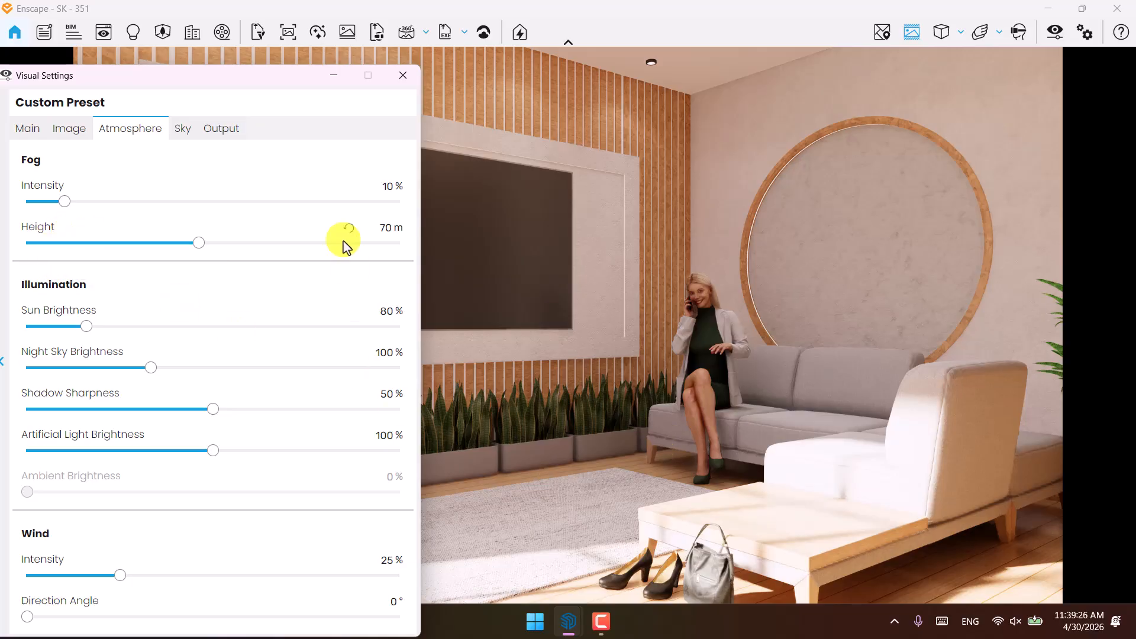
mouse_move(69, 201)
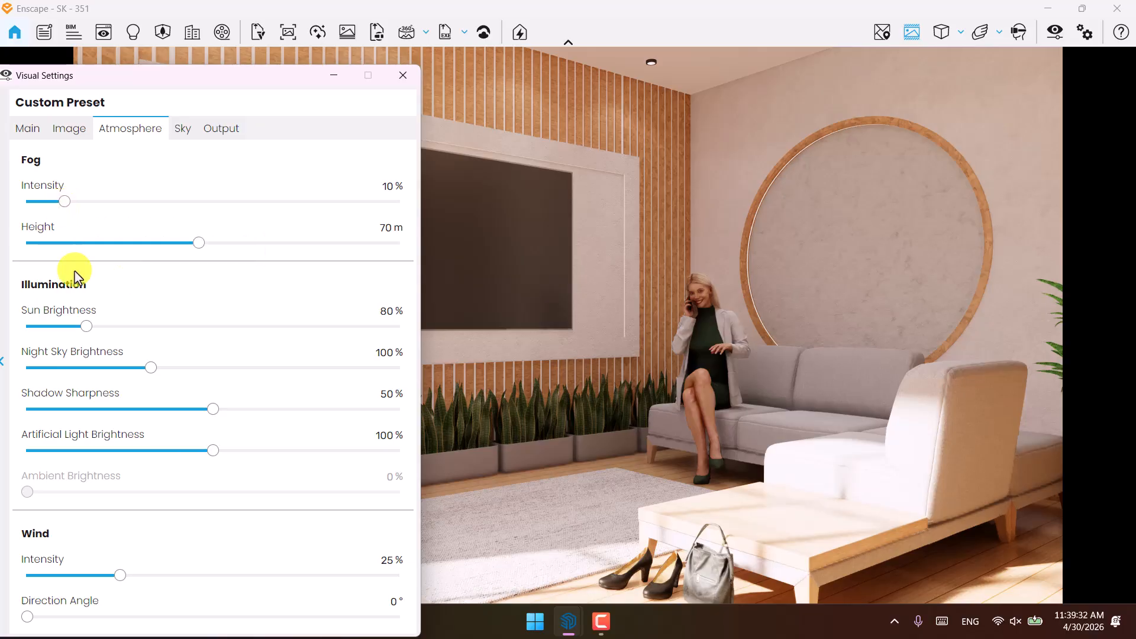
Step: Try sun brightness values of 17%, 0% and 88% on the render, and set the sun brightness to 60%
mouse_move(90, 358)
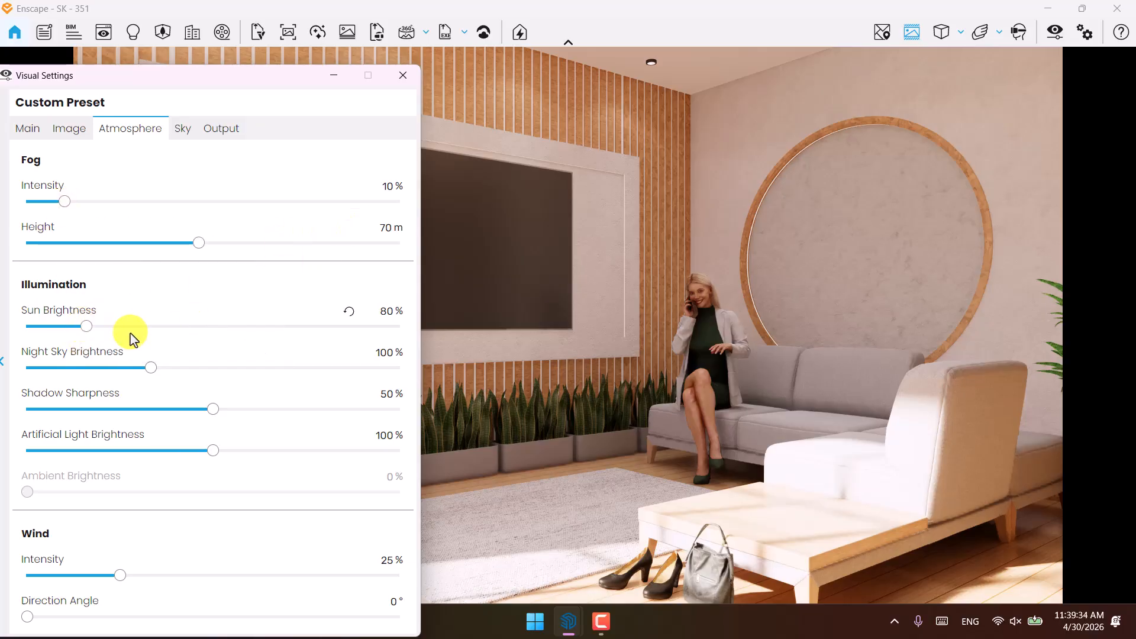
left_click_drag(84, 330, 42, 330)
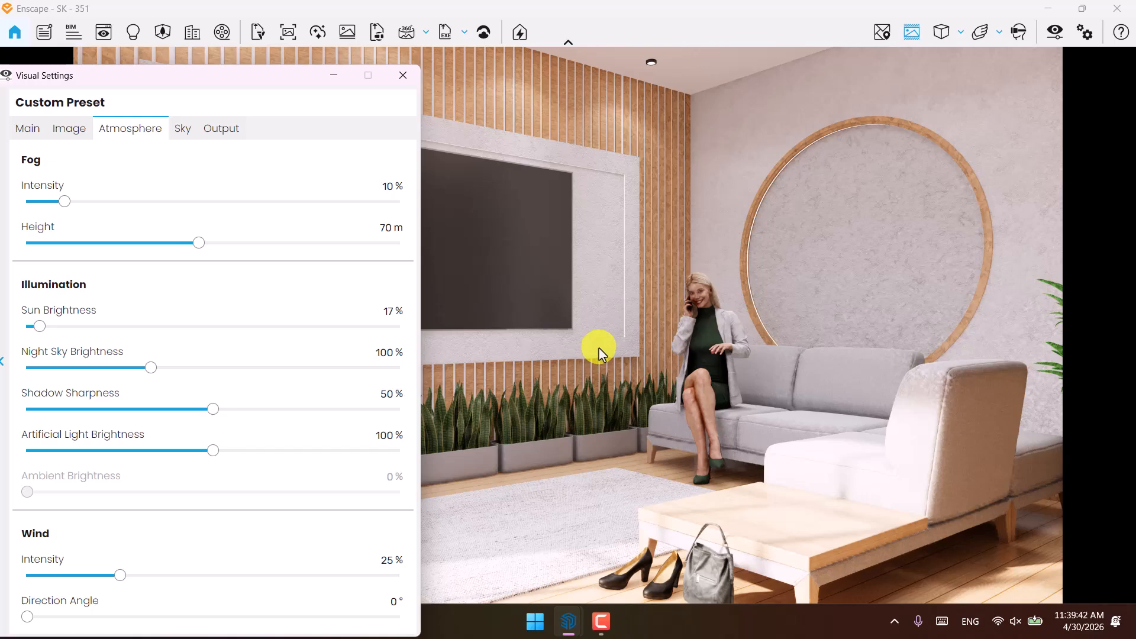
left_click_drag(41, 329, 5, 334)
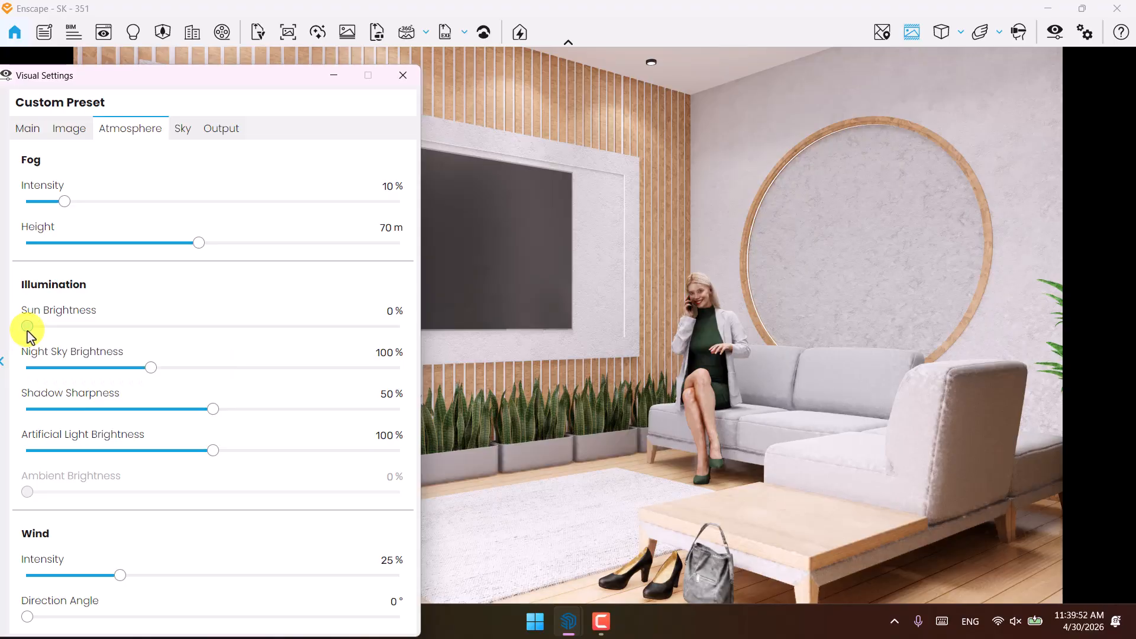
left_click_drag(25, 331, 93, 329)
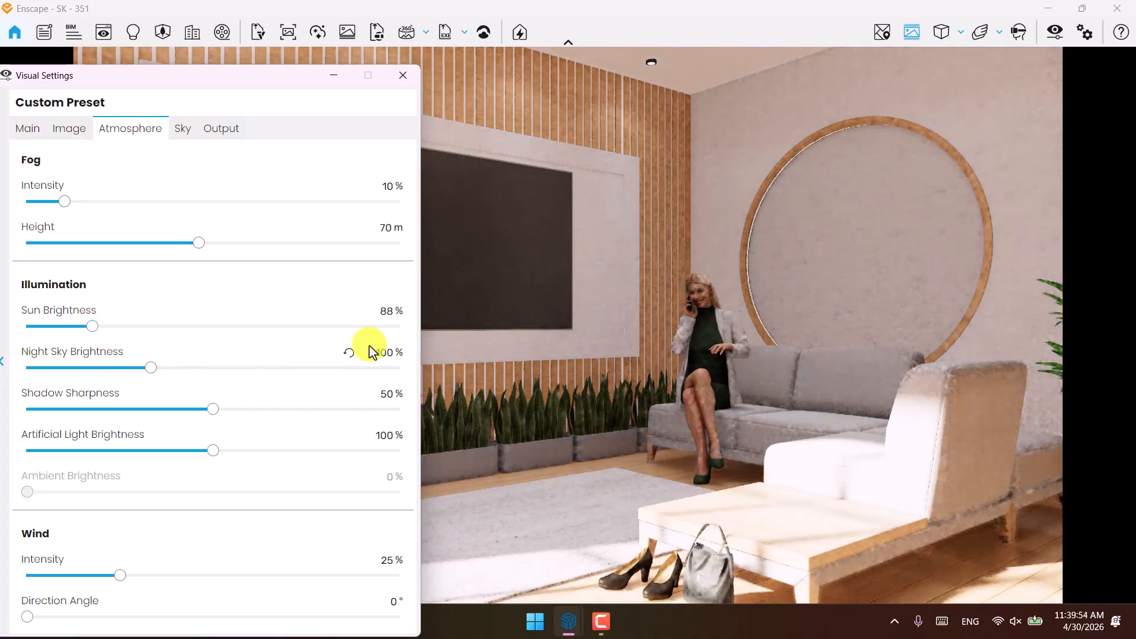
left_click(378, 312)
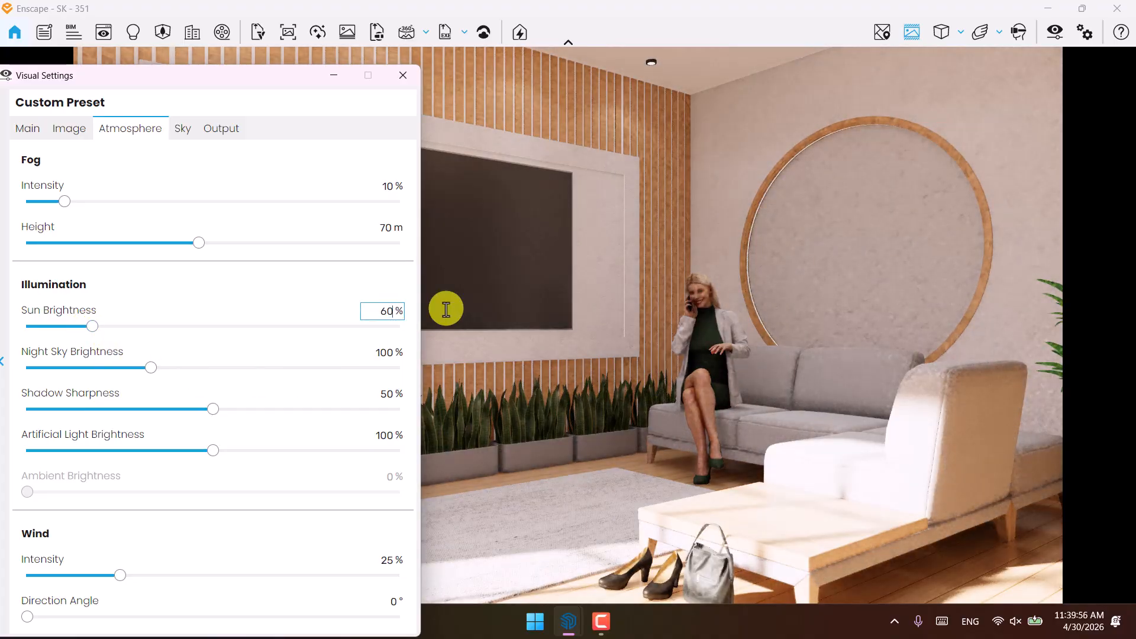
key("Return")
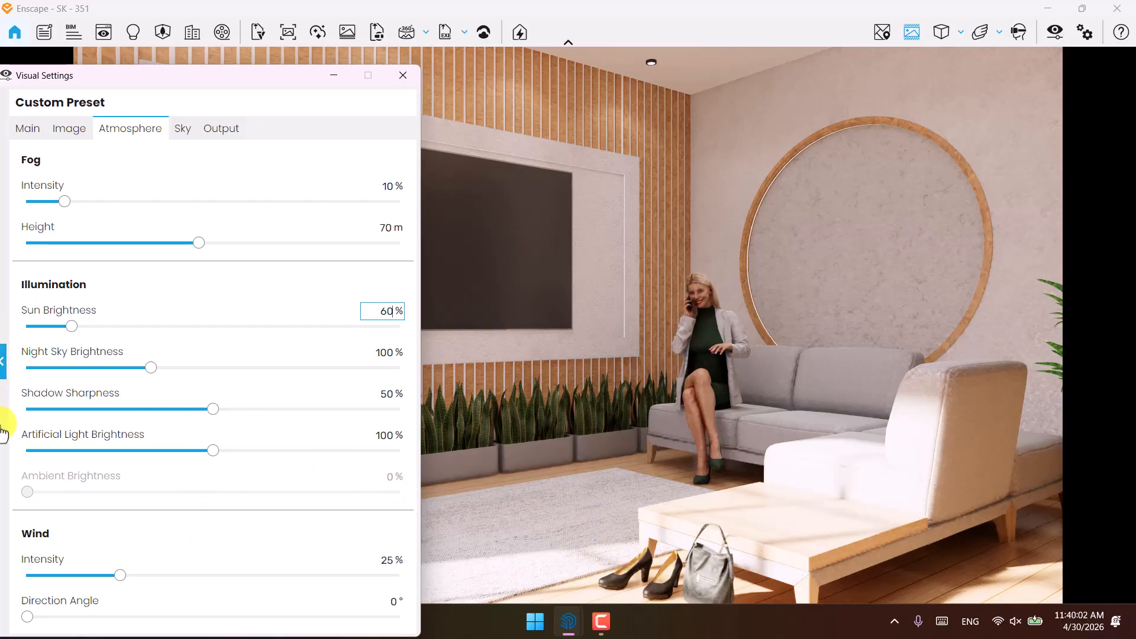
Step: Close the visual settings and switch to SketchUp to examine the living room's large glazed opening where sunlight enters
left_click_drag(212, 74, 720, 38)
left_click(907, 32)
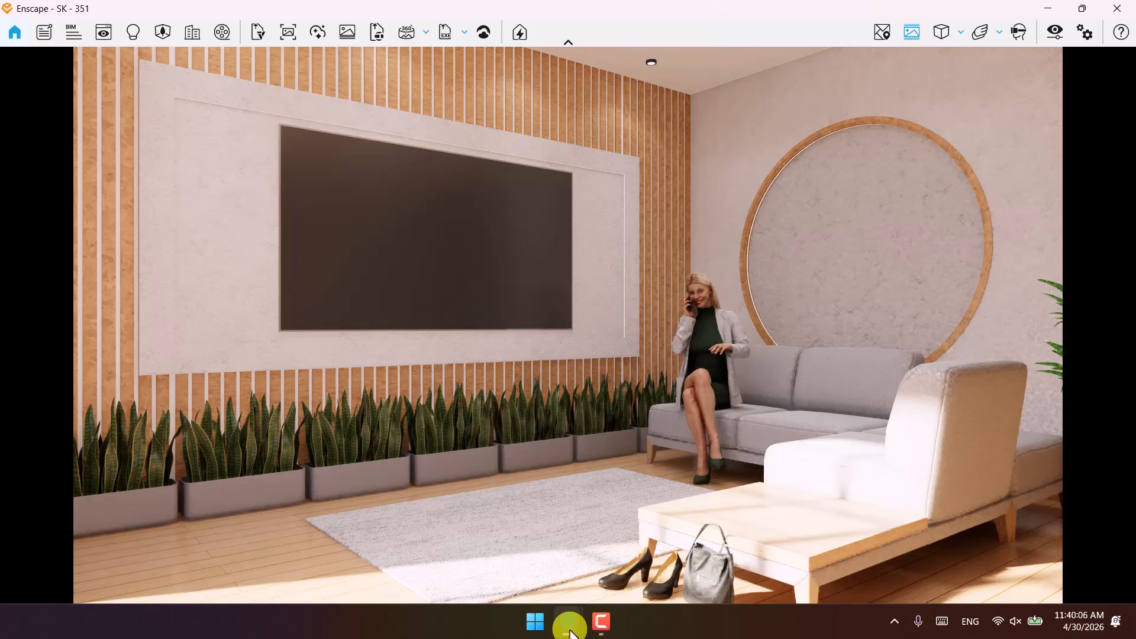
mouse_move(569, 622)
left_click(509, 547)
mouse_move(444, 393)
middle_mouse_down()
mouse_move(375, 363)
mouse_move(212, 365)
mouse_move(266, 287)
middle_mouse_up()
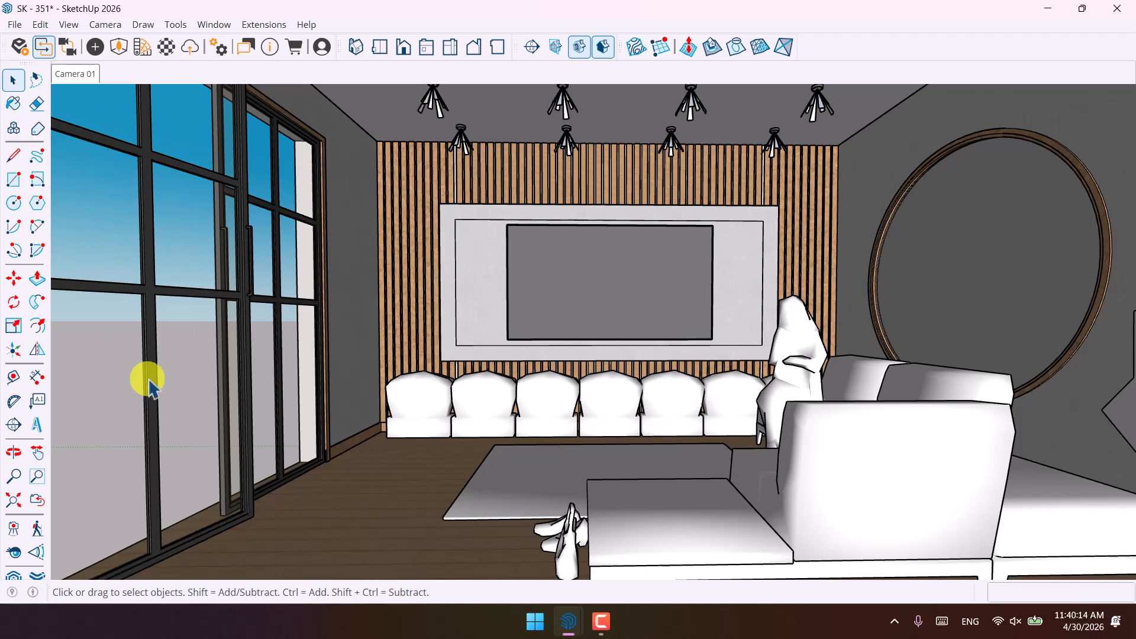
Step: Switch back to Enscape's atmosphere settings, try a shadow sharpness of 100% and lower values, and set it to 16%
mouse_move(579, 622)
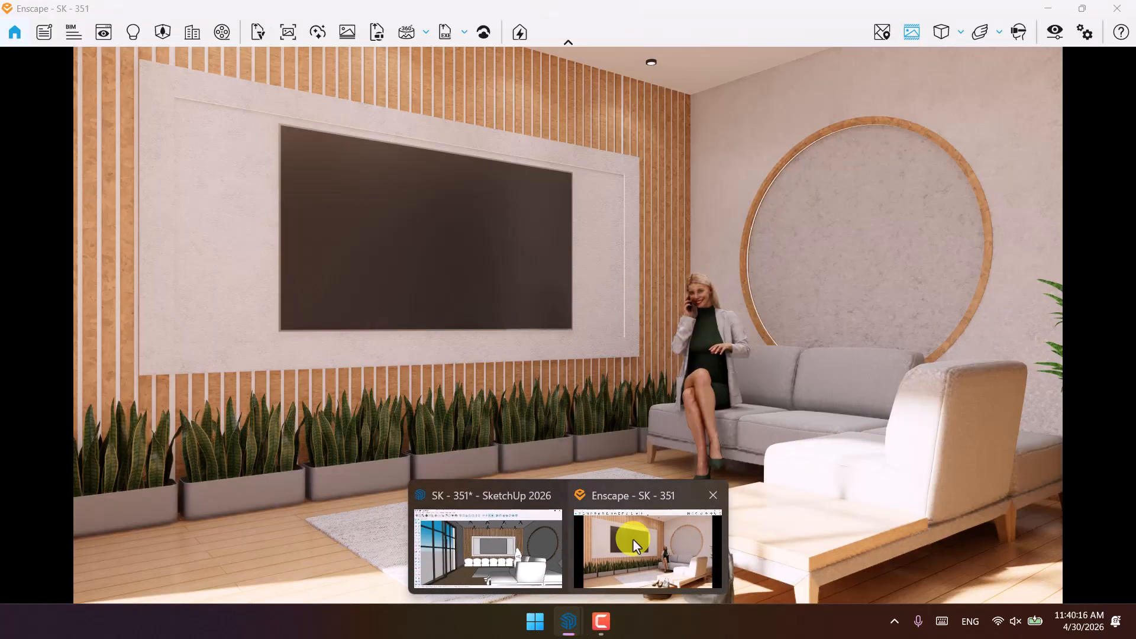
left_click(651, 535)
left_click(1056, 32)
left_click(467, 77)
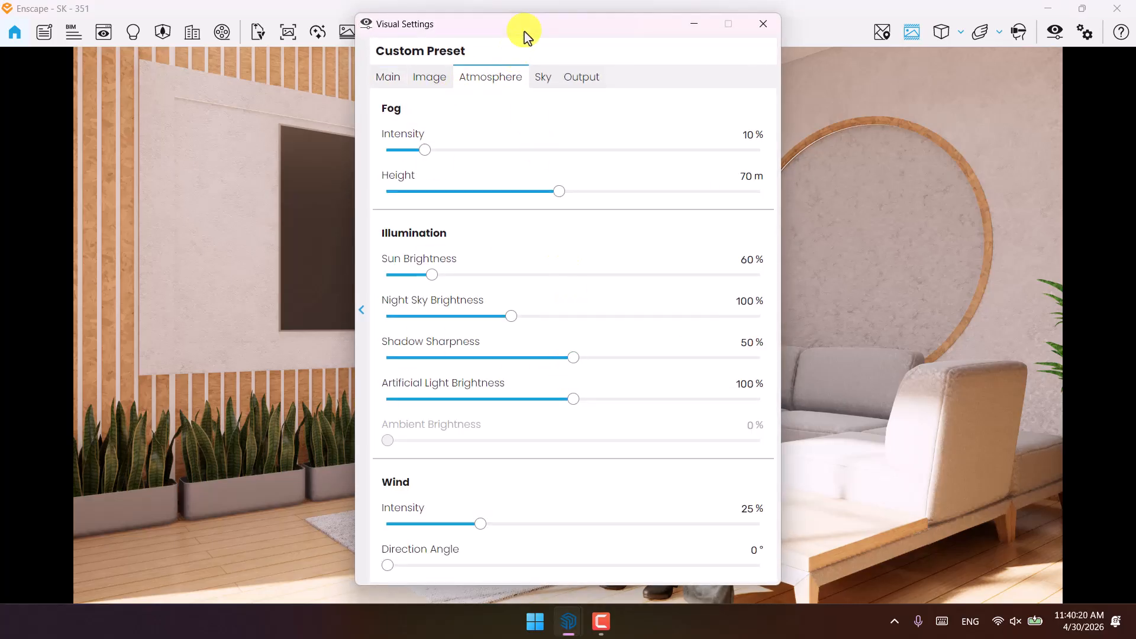
left_click_drag(525, 33, 219, 36)
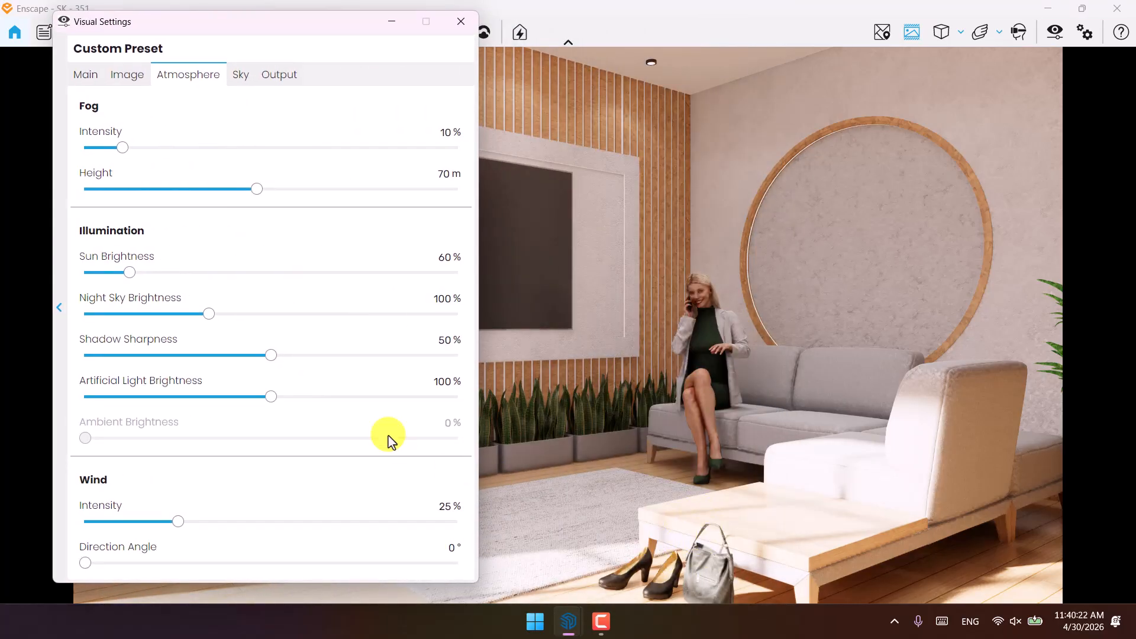
left_click_drag(270, 356, 542, 351)
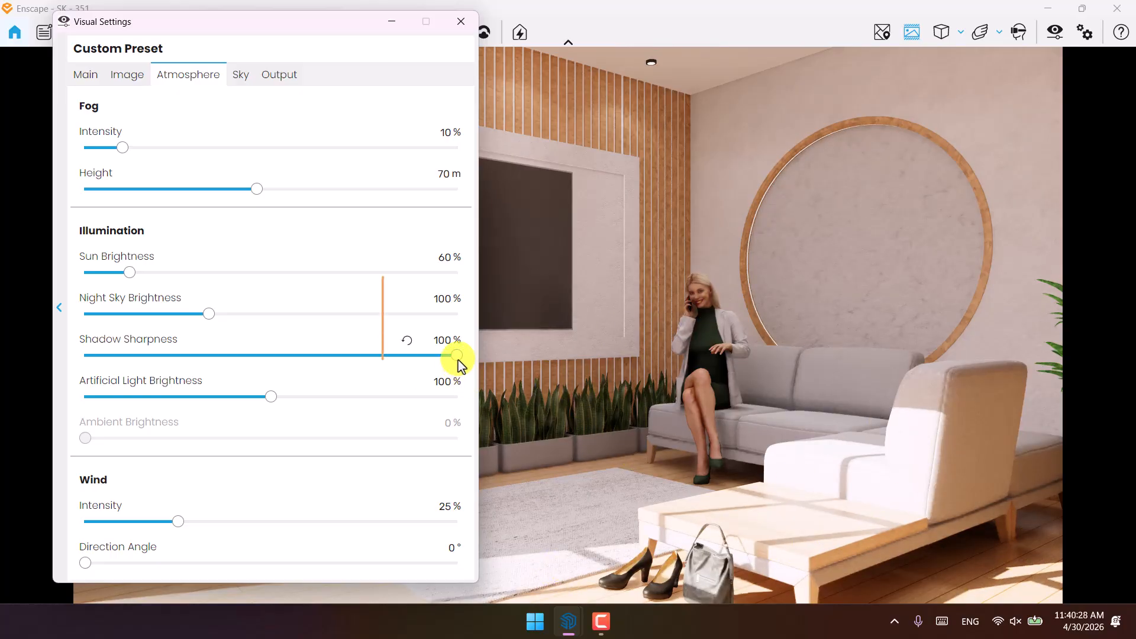
left_click_drag(458, 357, 103, 381)
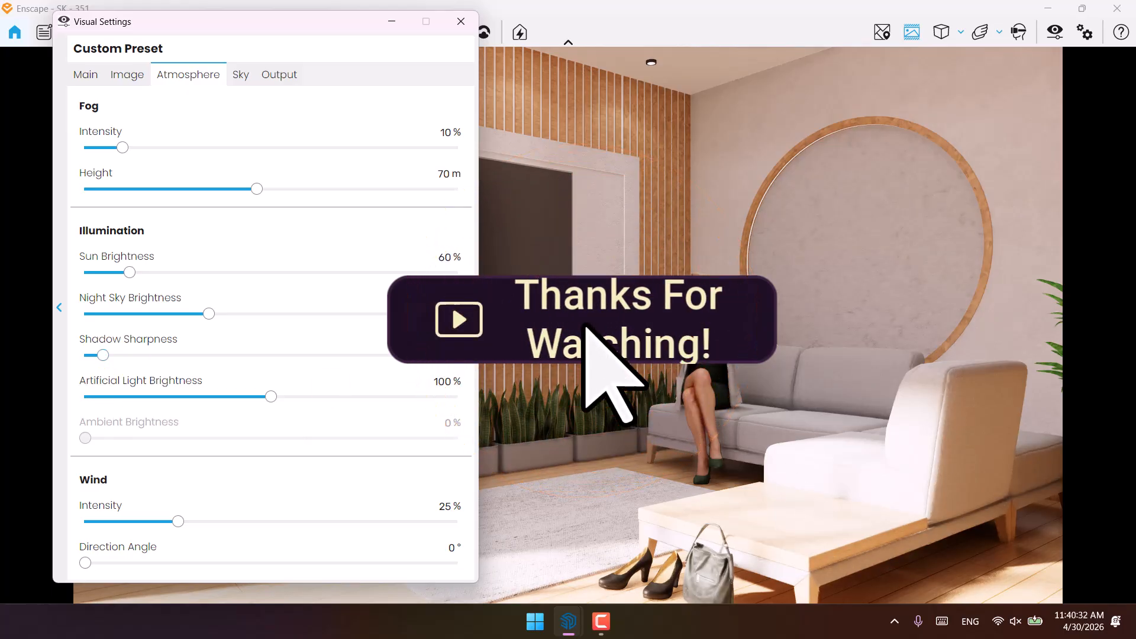
left_click_drag(103, 355, 144, 355)
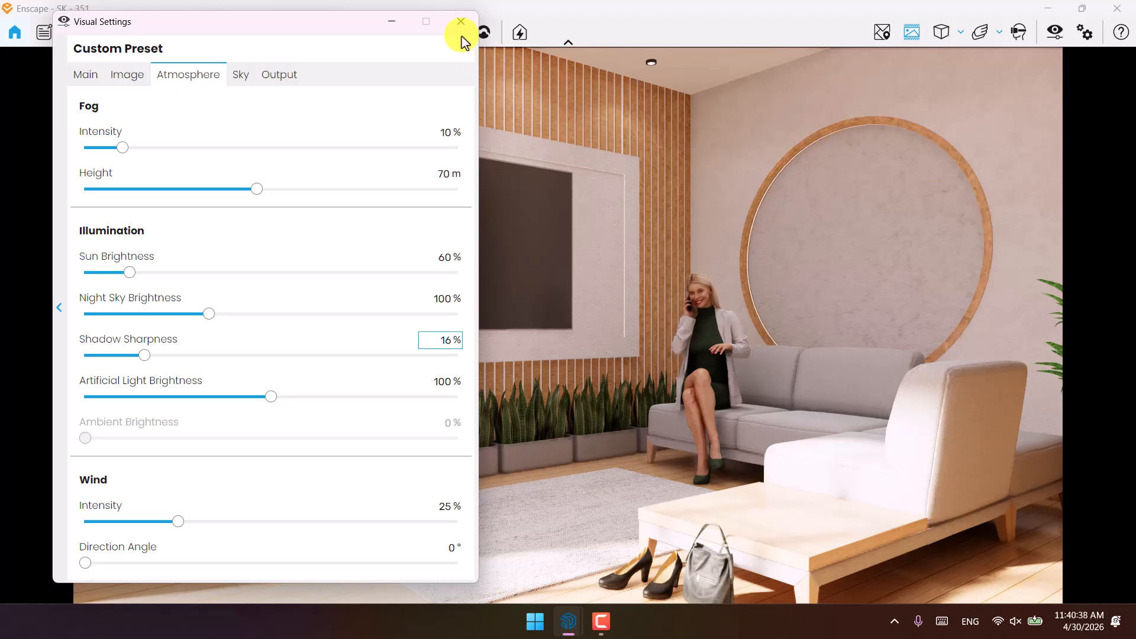
Step: Set the artificial light brightness to 110% and open the sky settings
left_click(435, 381)
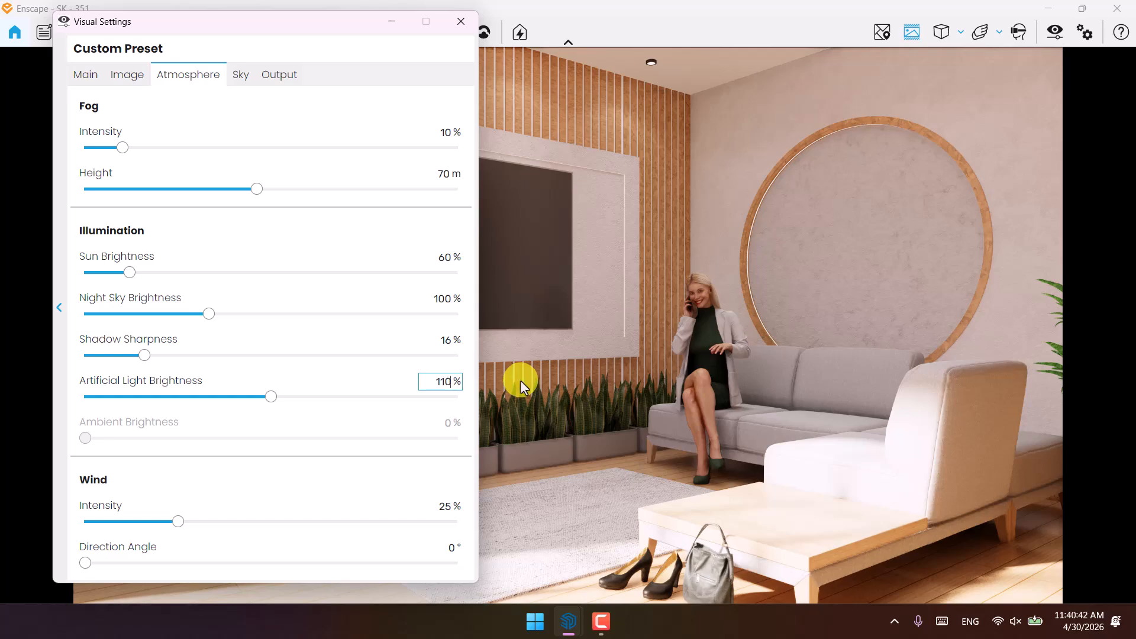
key("Return")
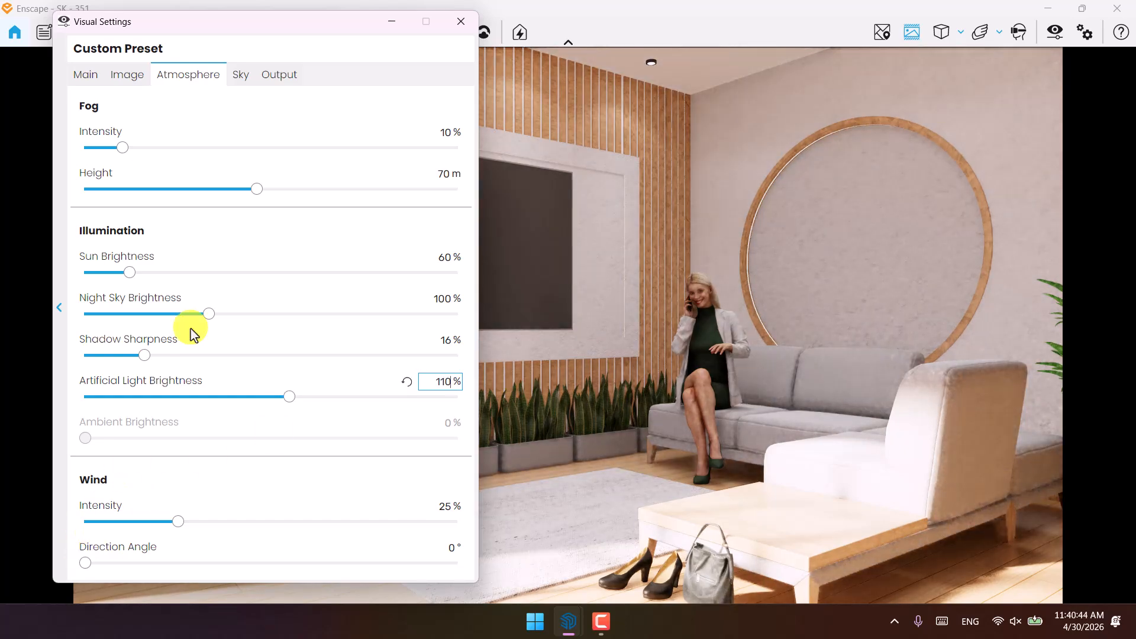
left_click(240, 76)
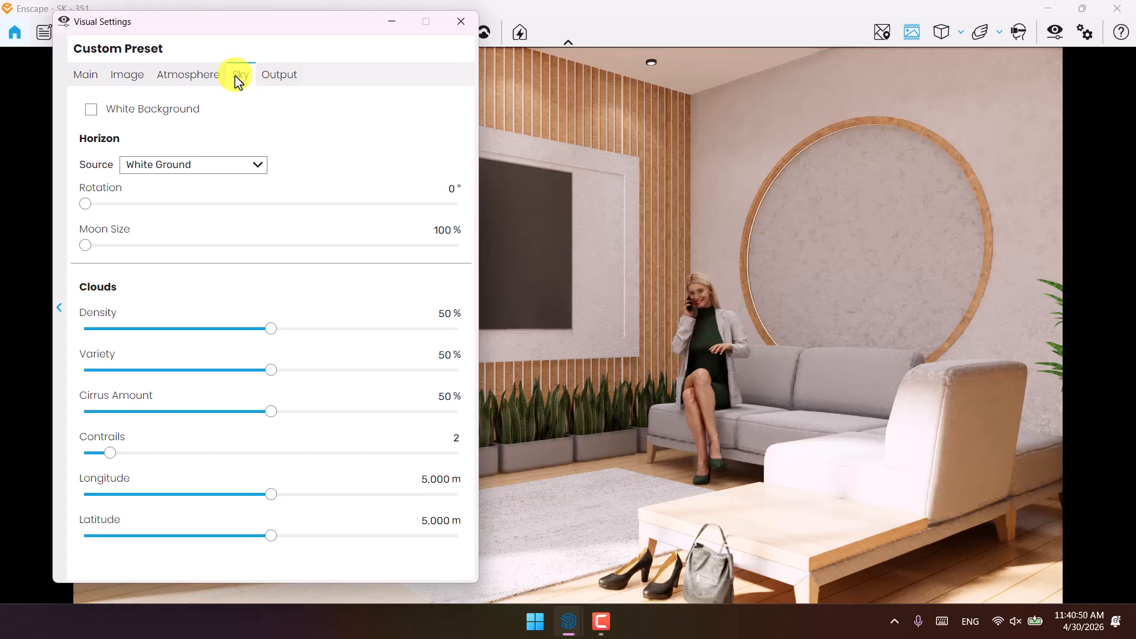
Step: Close the visual settings and arrange the SketchUp and Enscape windows side by side
left_click(460, 22)
key("super+Right")
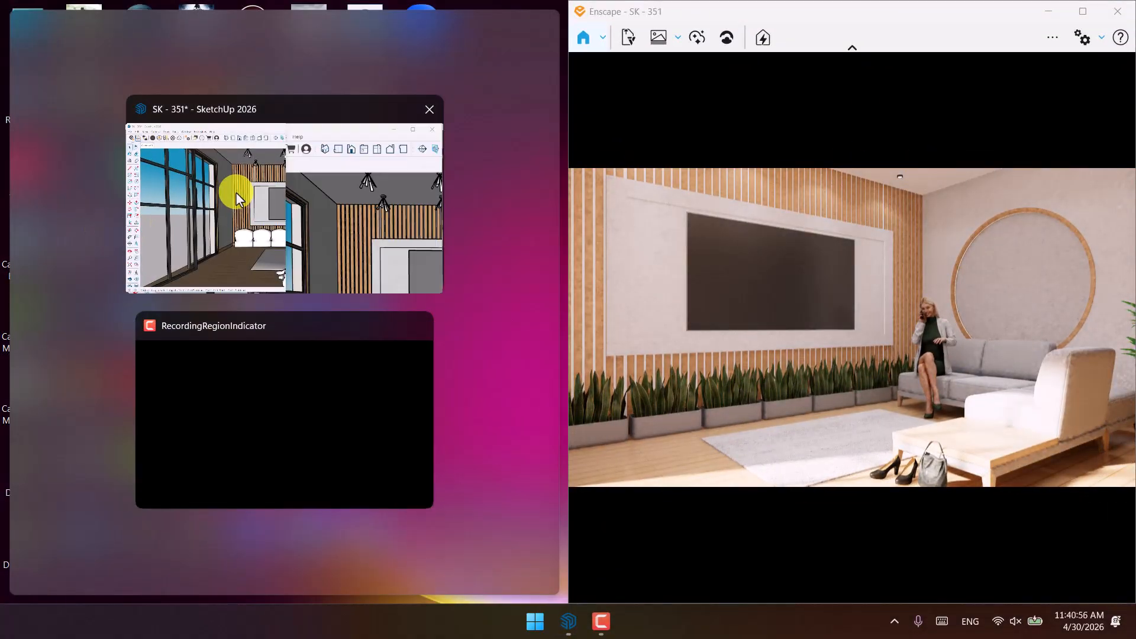
left_click(237, 194)
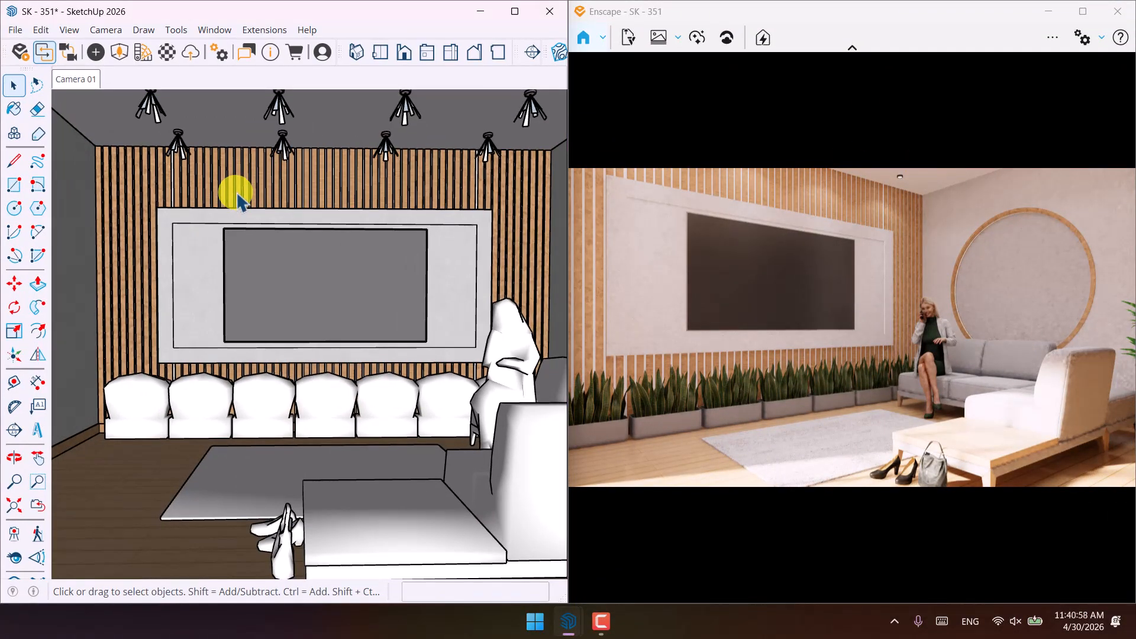
Step: Select a ceiling spotlight in SketchUp, try a stronger luminous intensity of 75,972 cd, and set it to 20,000 cd
scroll(274, 96, "up", 3)
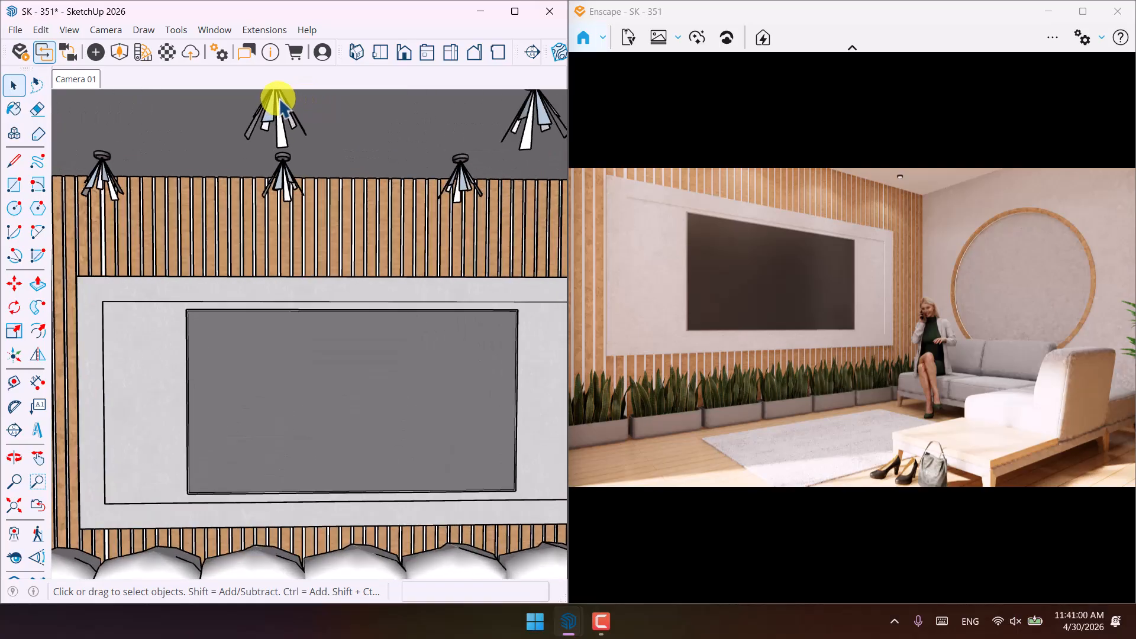
mouse_move(274, 97)
middle_mouse_down()
mouse_move(339, 254)
mouse_move(304, 160)
middle_mouse_up()
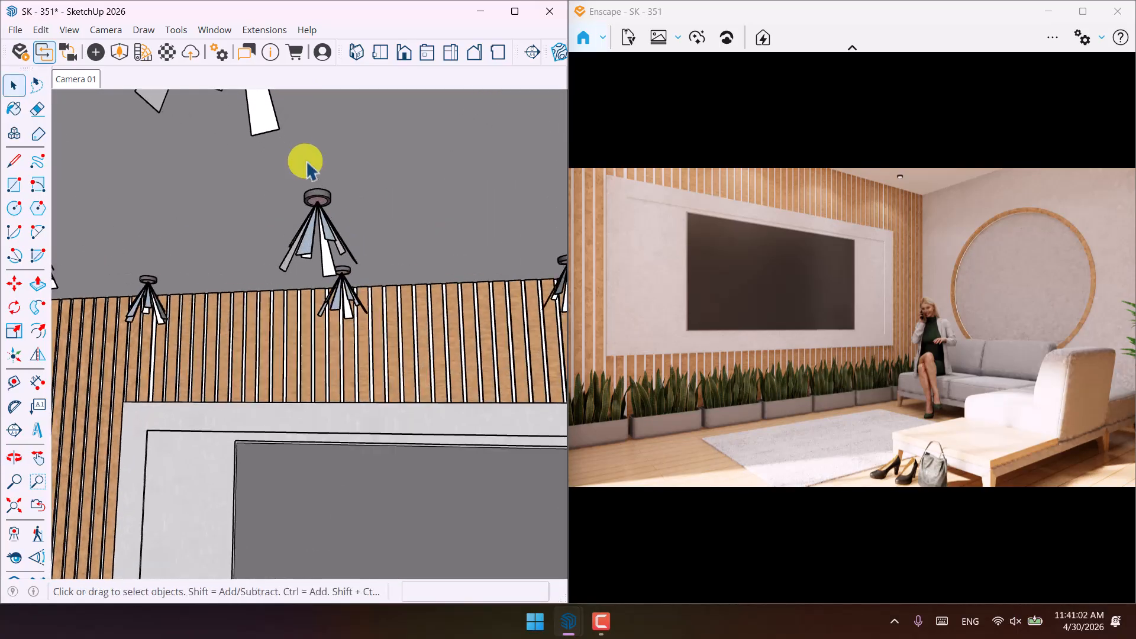
left_click(95, 53)
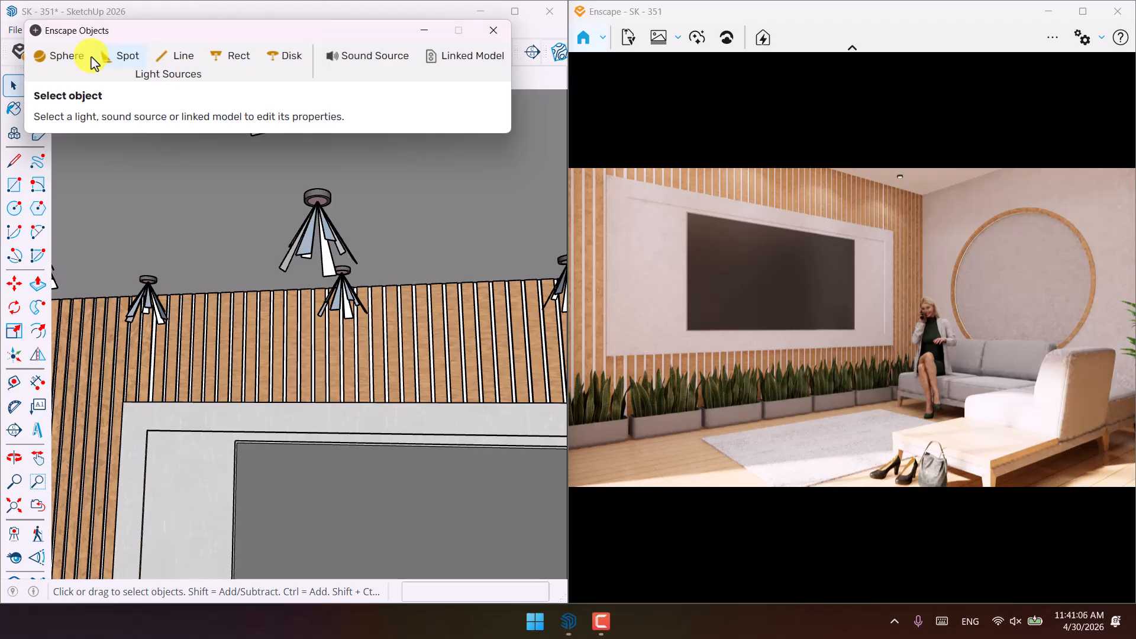
left_click(310, 243)
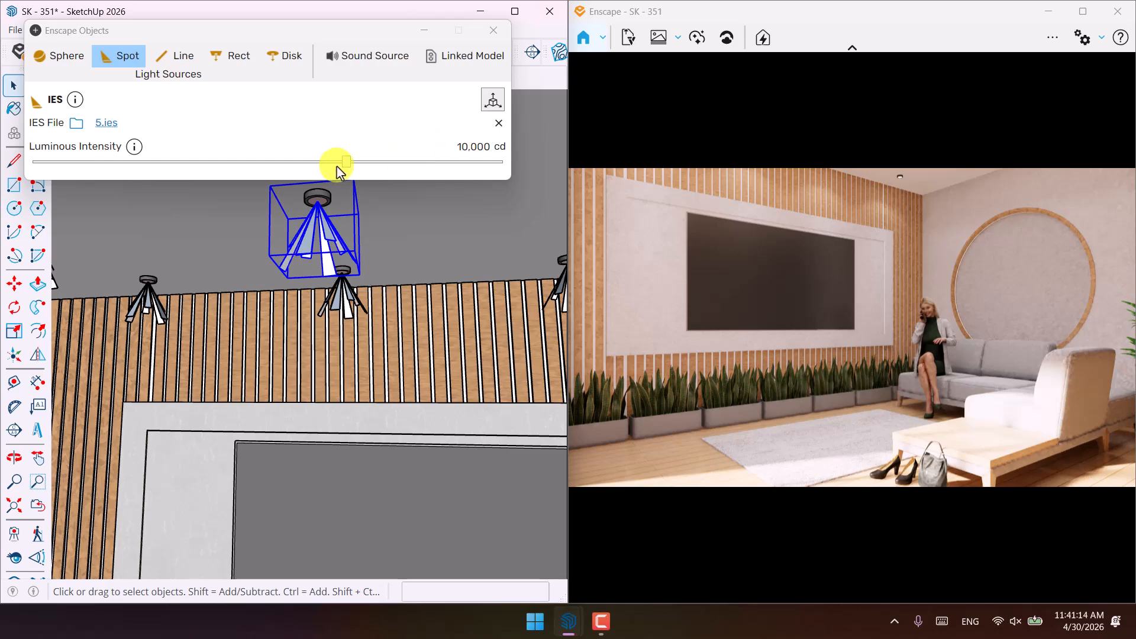
left_click_drag(346, 167, 416, 168)
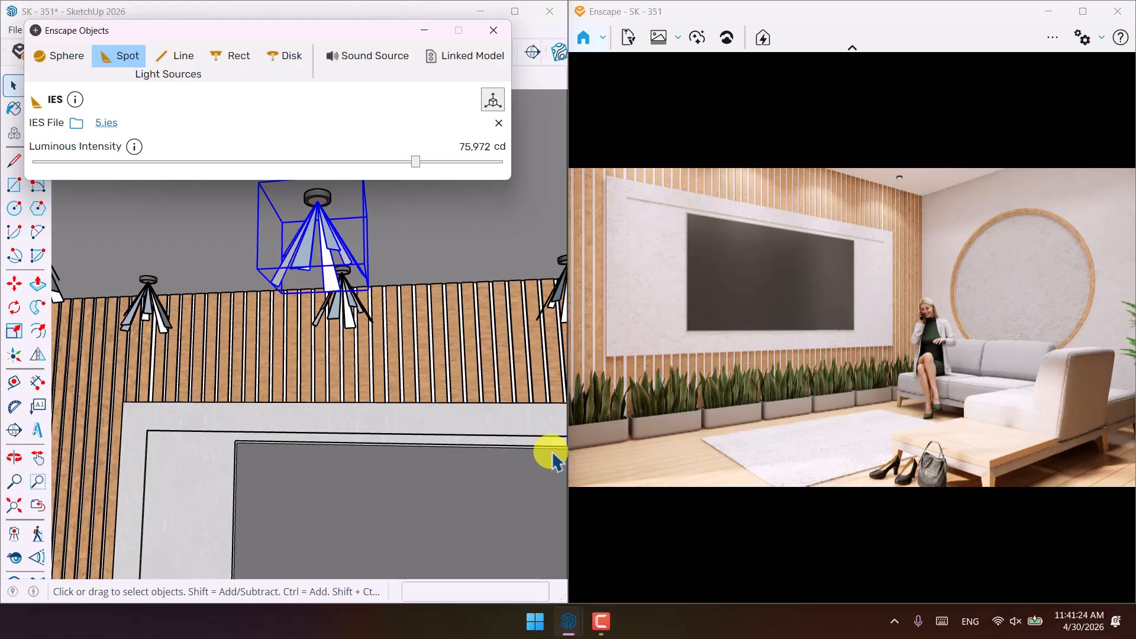
double_click(462, 146)
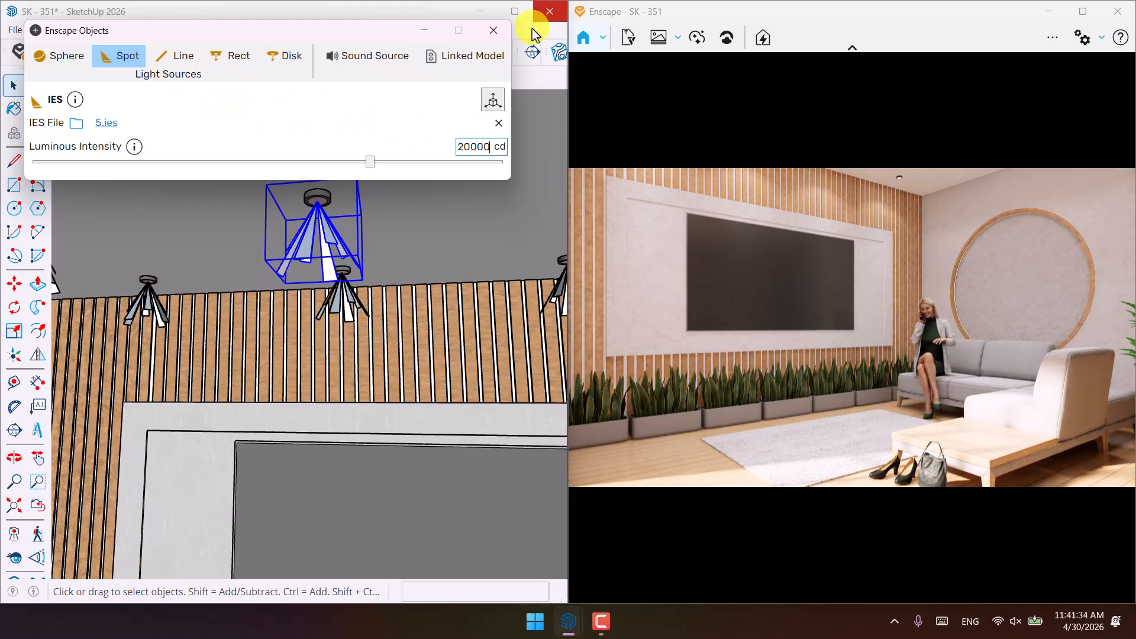
Step: Close the spotlight settings and open the Enscape Material Editor with the circular wall frame's light strip in view
mouse_move(343, 385)
middle_mouse_down()
mouse_move(444, 411)
mouse_move(457, 393)
mouse_move(310, 433)
mouse_move(406, 444)
mouse_move(360, 393)
mouse_move(355, 434)
middle_mouse_up()
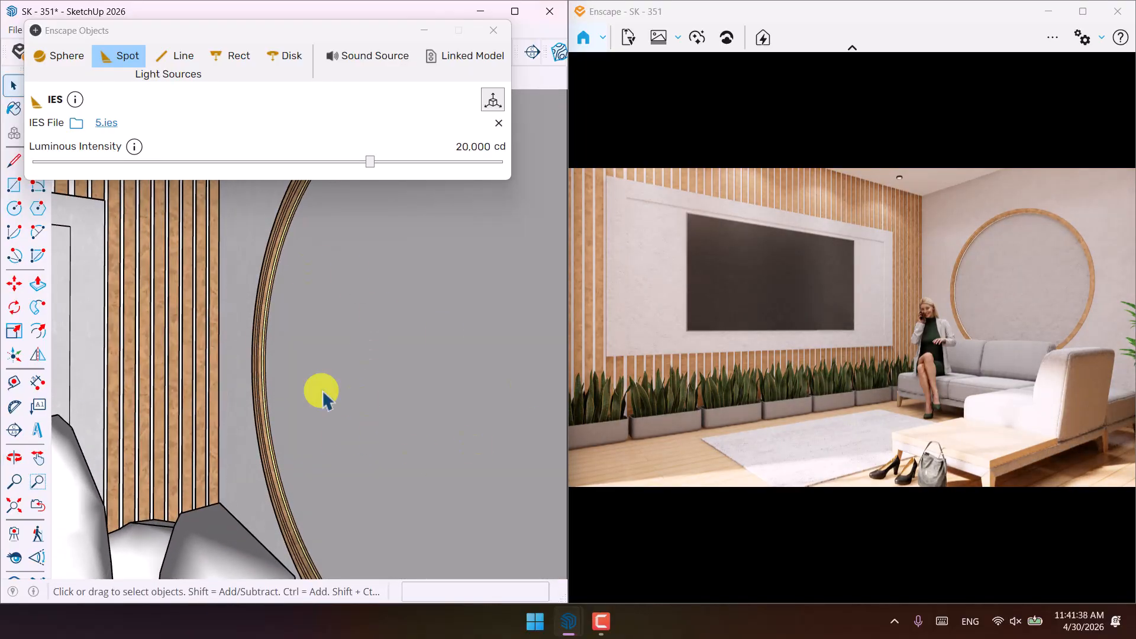
scroll(274, 324, "up", 8)
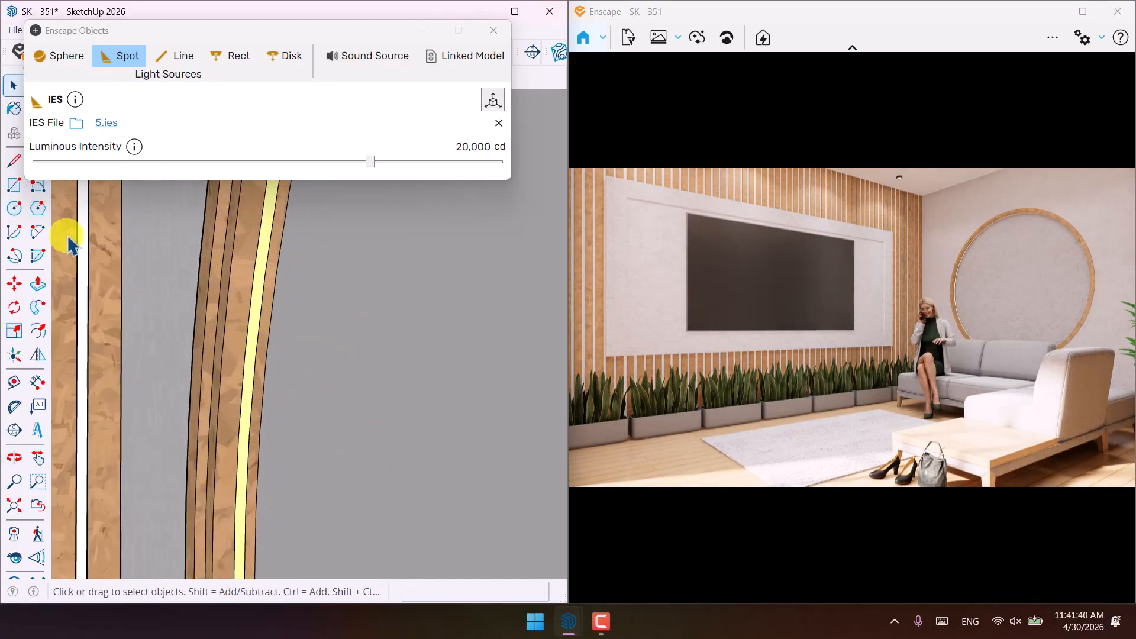
left_click(494, 30)
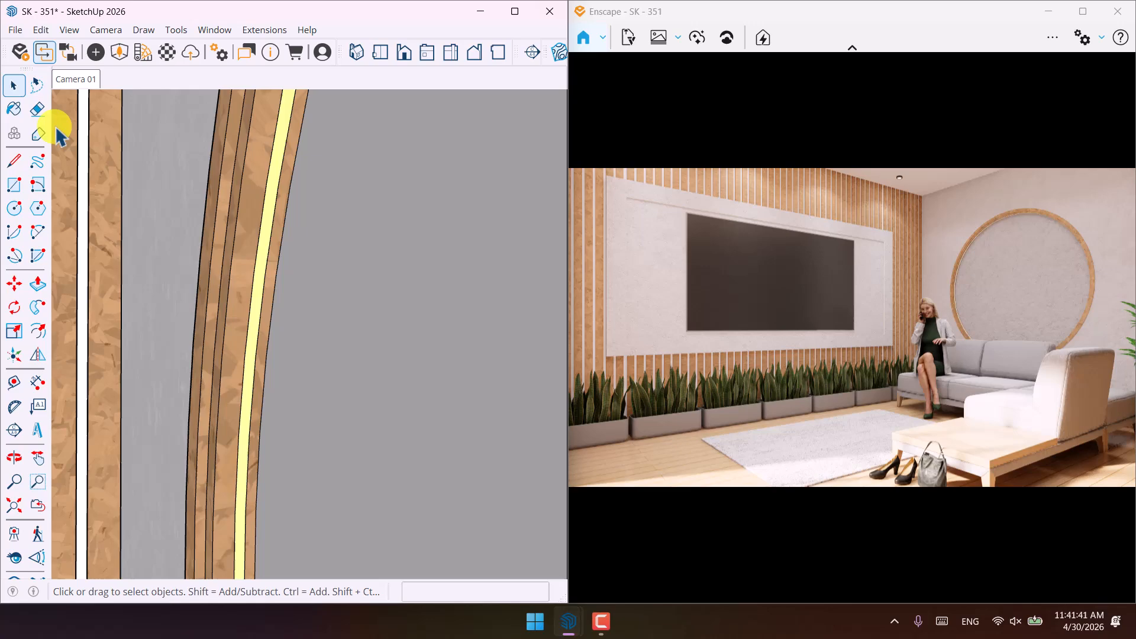
left_click(167, 64)
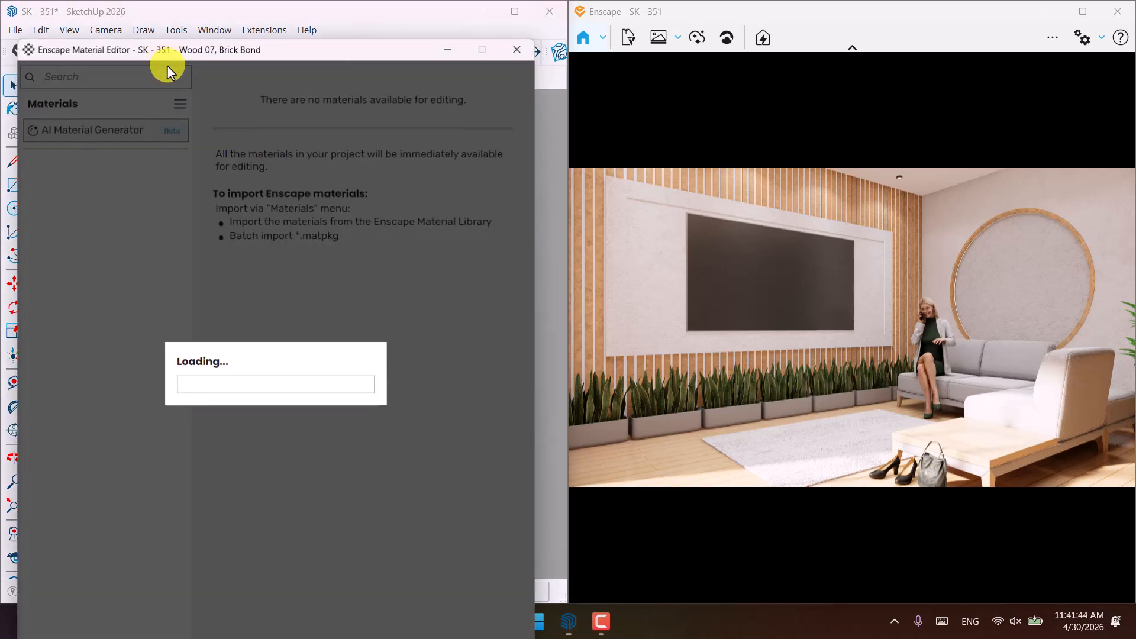
left_click_drag(156, 54, 90, 369)
Step: Sample the yellow light strip's material on the circular wall frame to load it for editing
left_click(13, 110)
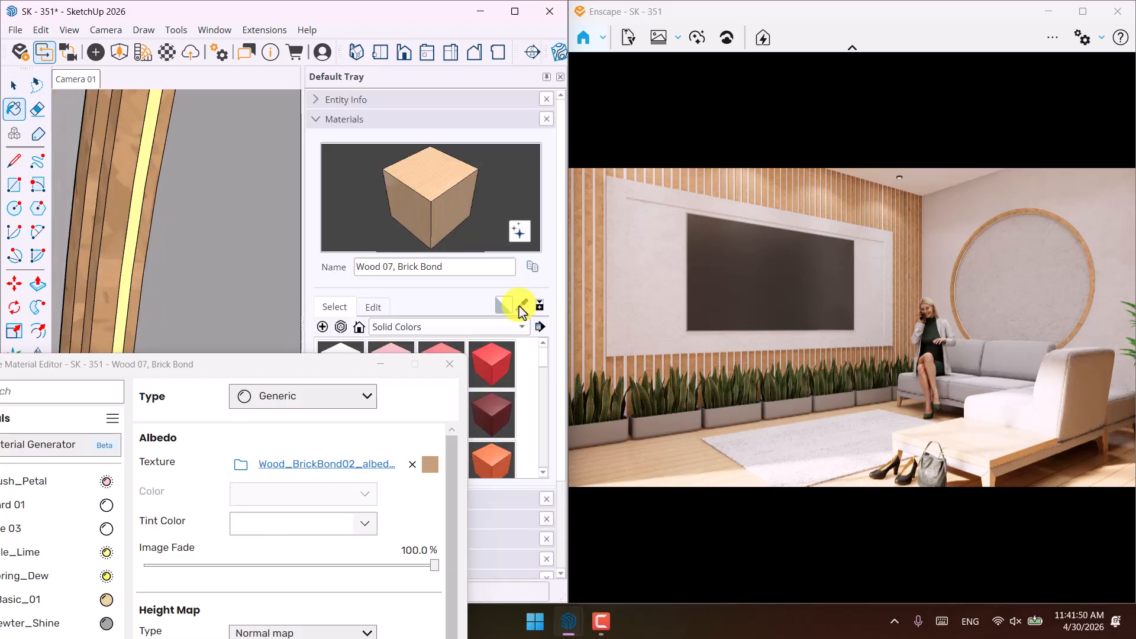
left_click(523, 306)
scroll(118, 210, "up", 4)
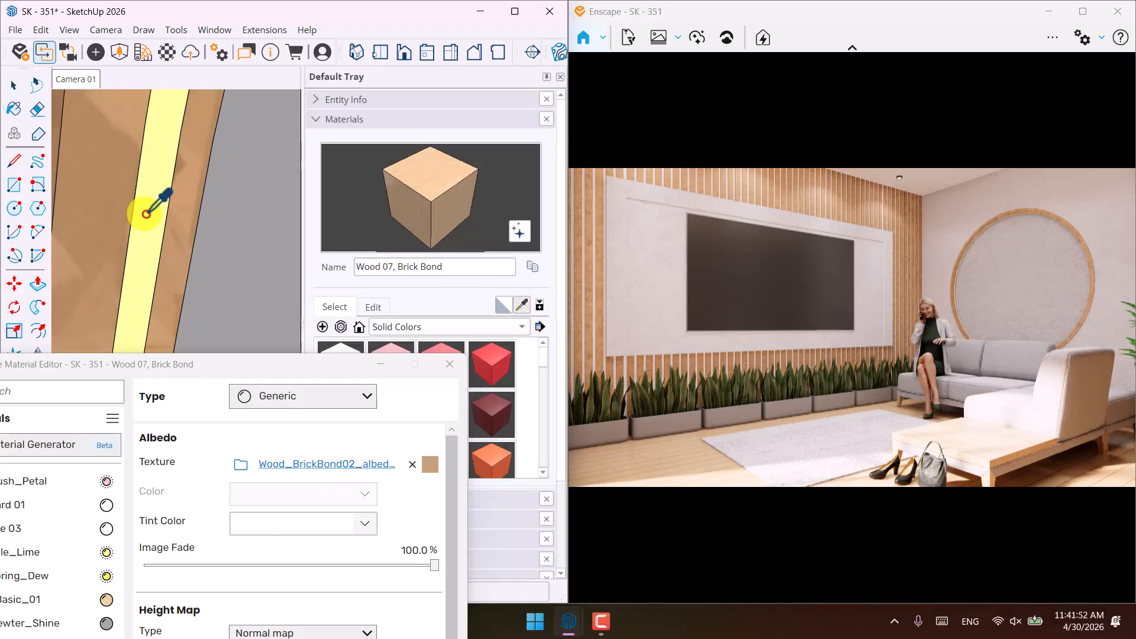
left_click(146, 213)
Step: Try a luminance of 38,763 cd/m² for the E02_Pale_Lime material and set it to 10,000 cd/m²
left_click_drag(188, 363, 223, 71)
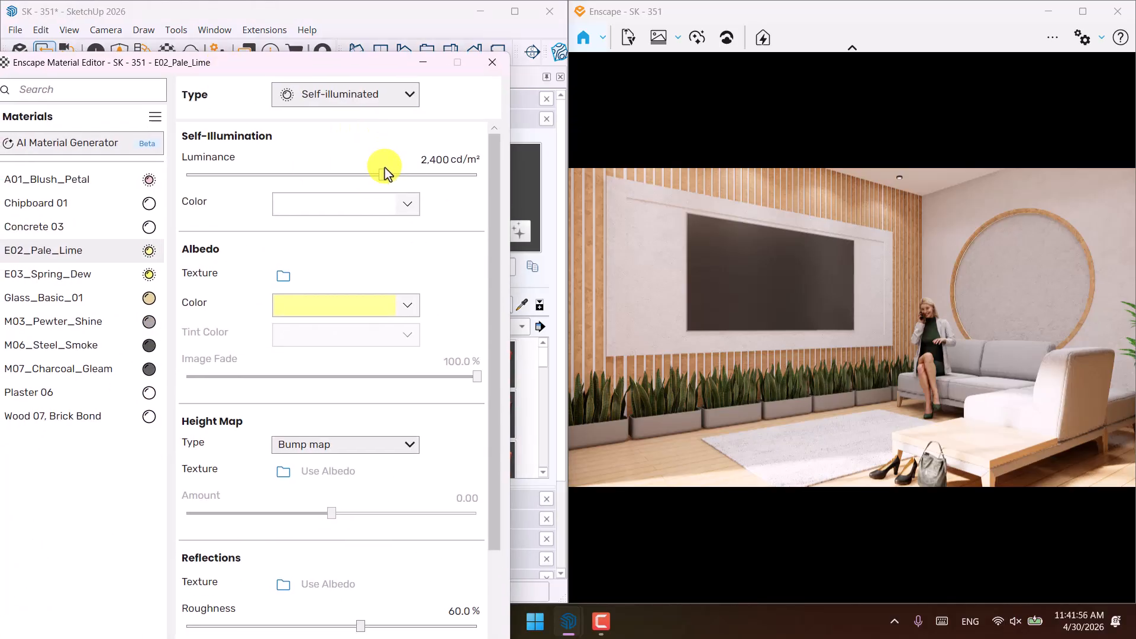
left_click_drag(384, 175, 425, 177)
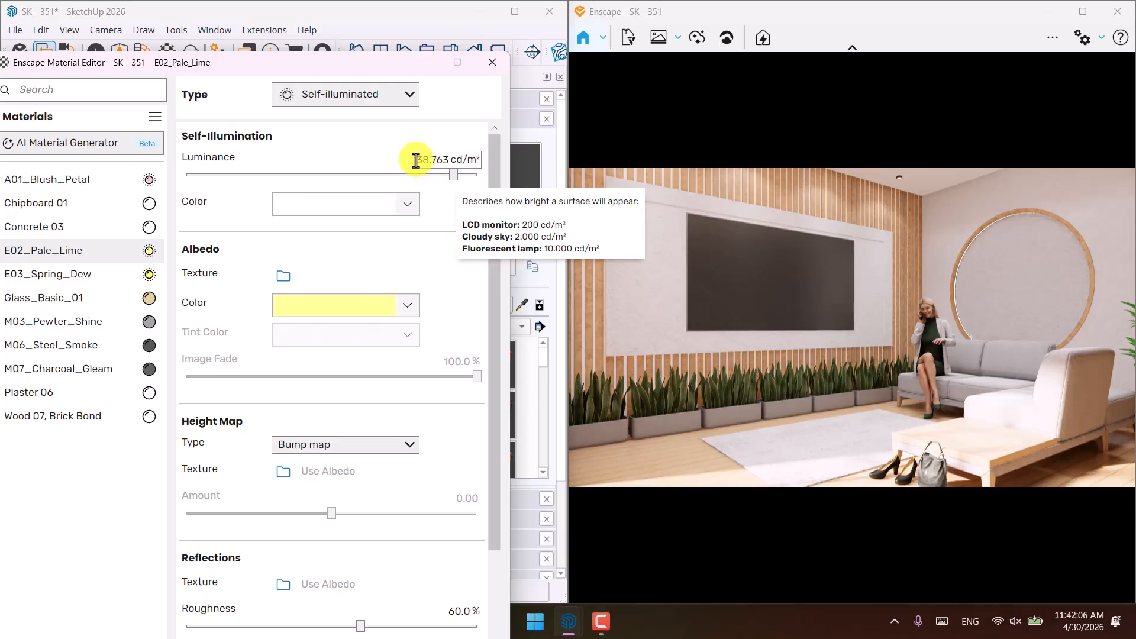
double_click(418, 160)
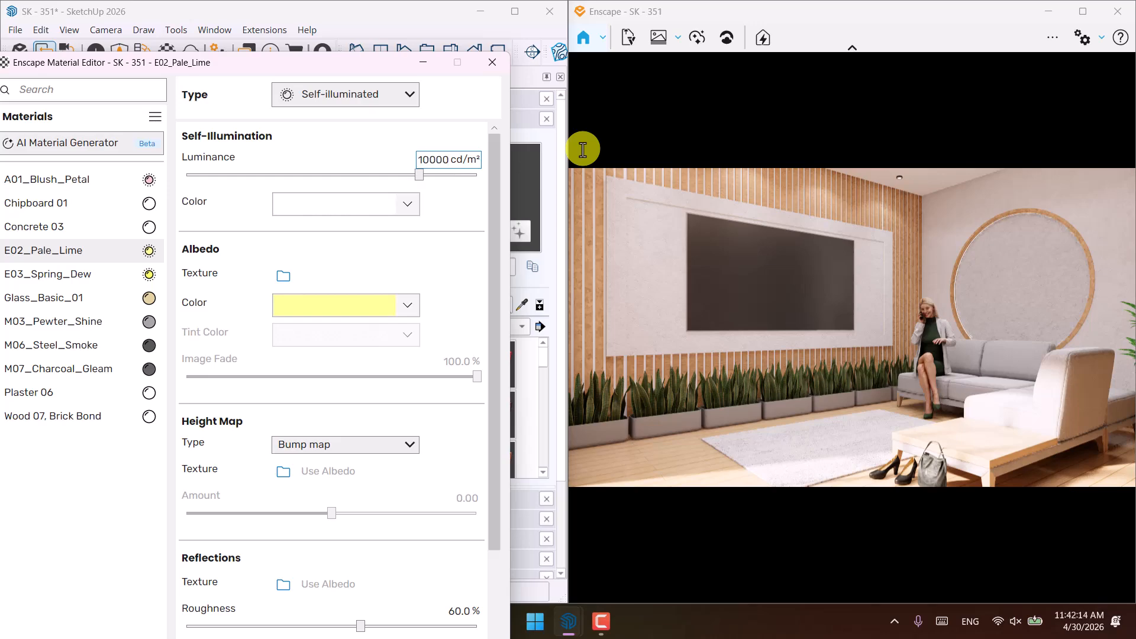
Step: Copy the albedo colour code FFFF99 and apply it as E02_Pale_Lime's self-illumination colour
left_click(403, 308)
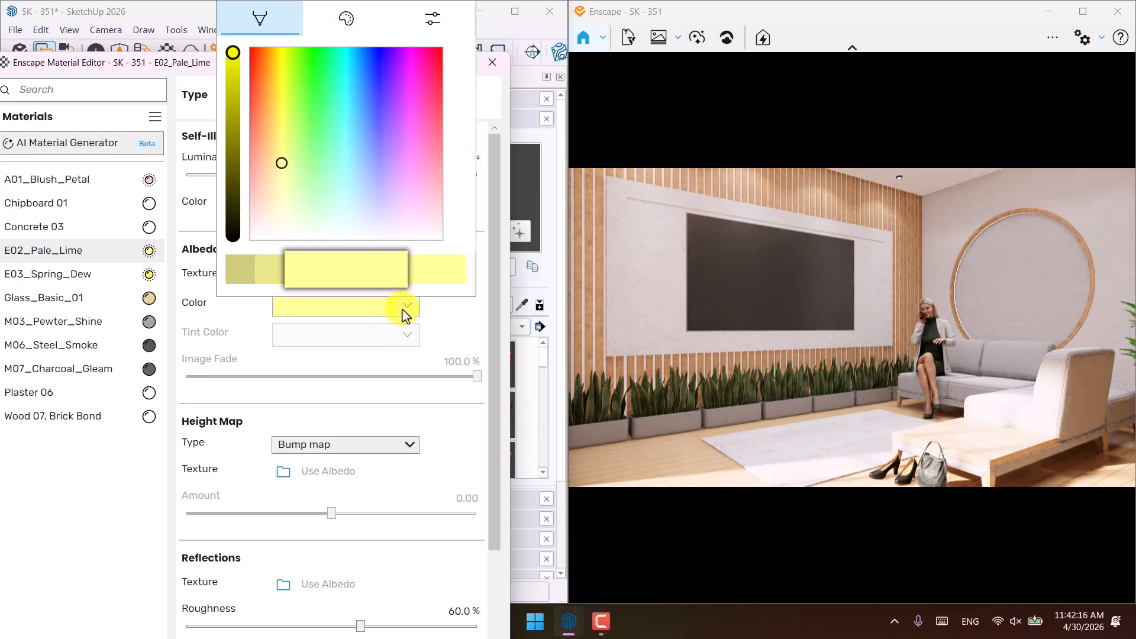
left_click(448, 22)
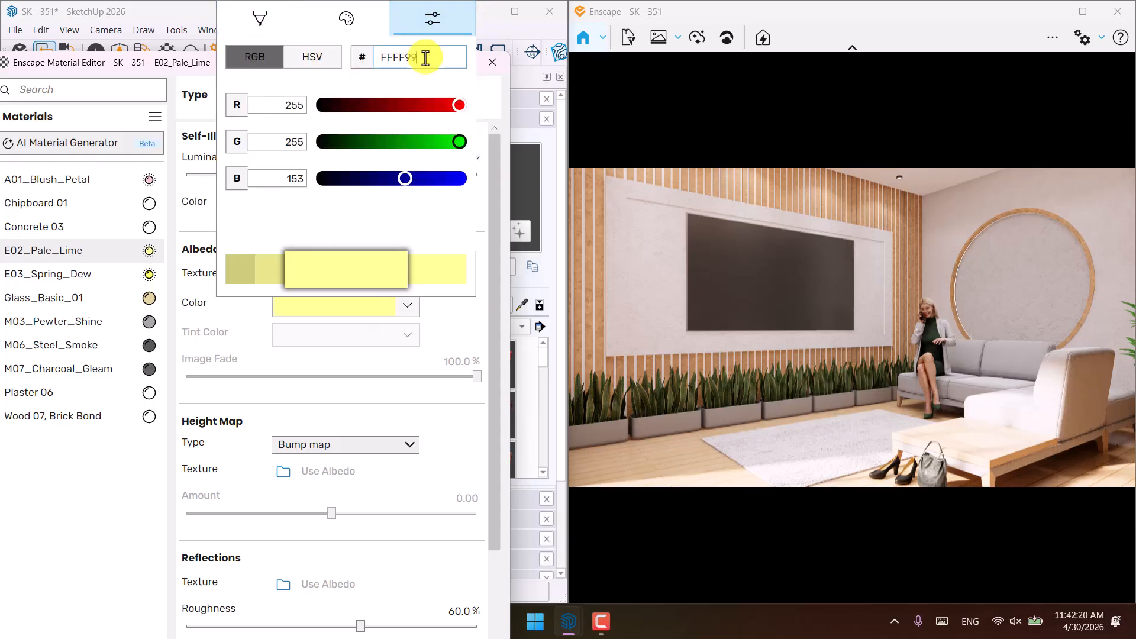
left_click_drag(426, 57, 319, 52)
left_click(203, 223)
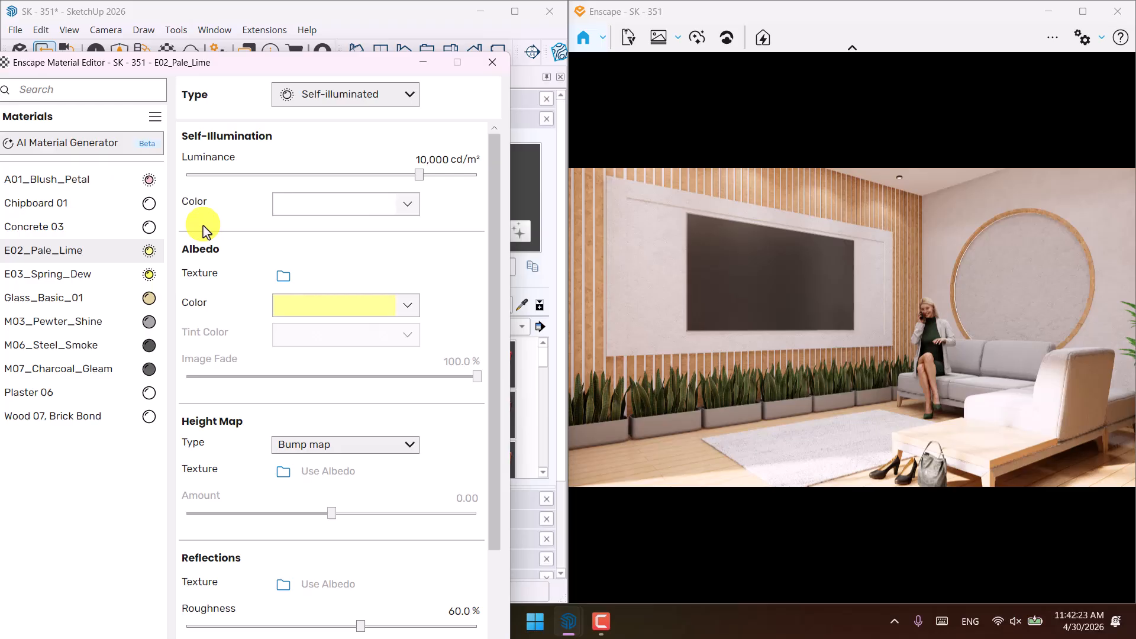
left_click(408, 205)
left_click(428, 232)
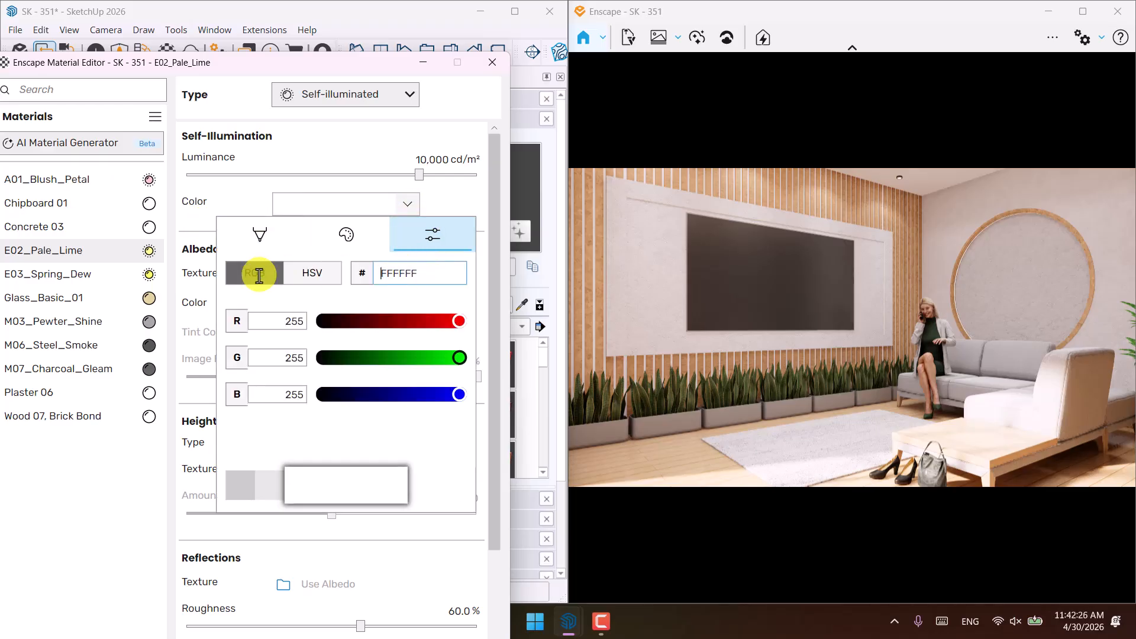
double_click(419, 274)
left_click(277, 274)
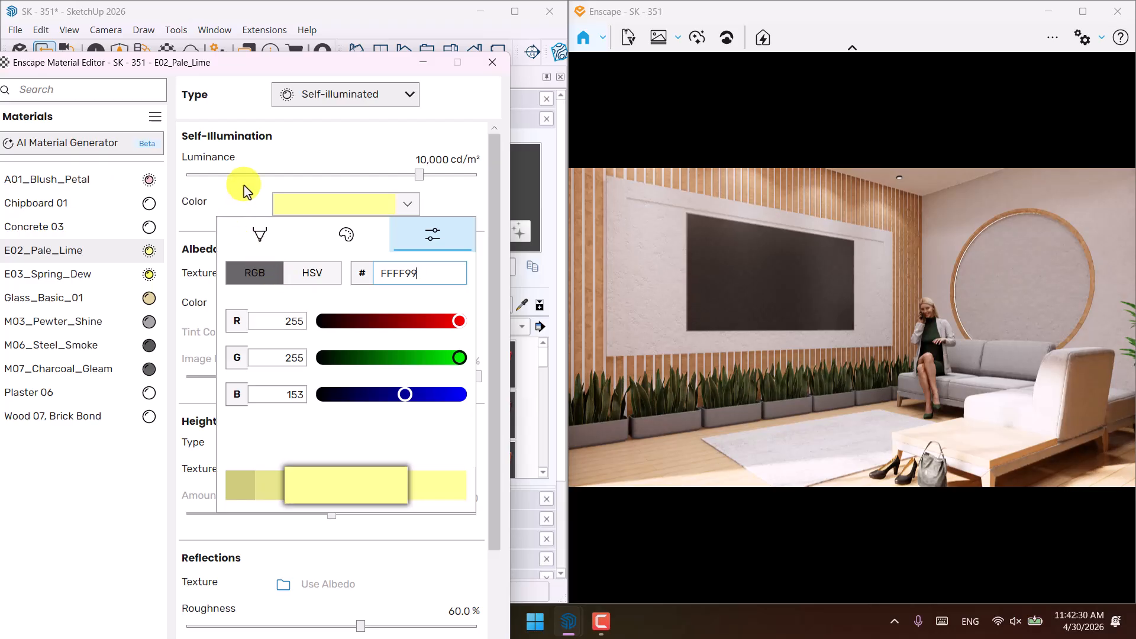
left_click(341, 219)
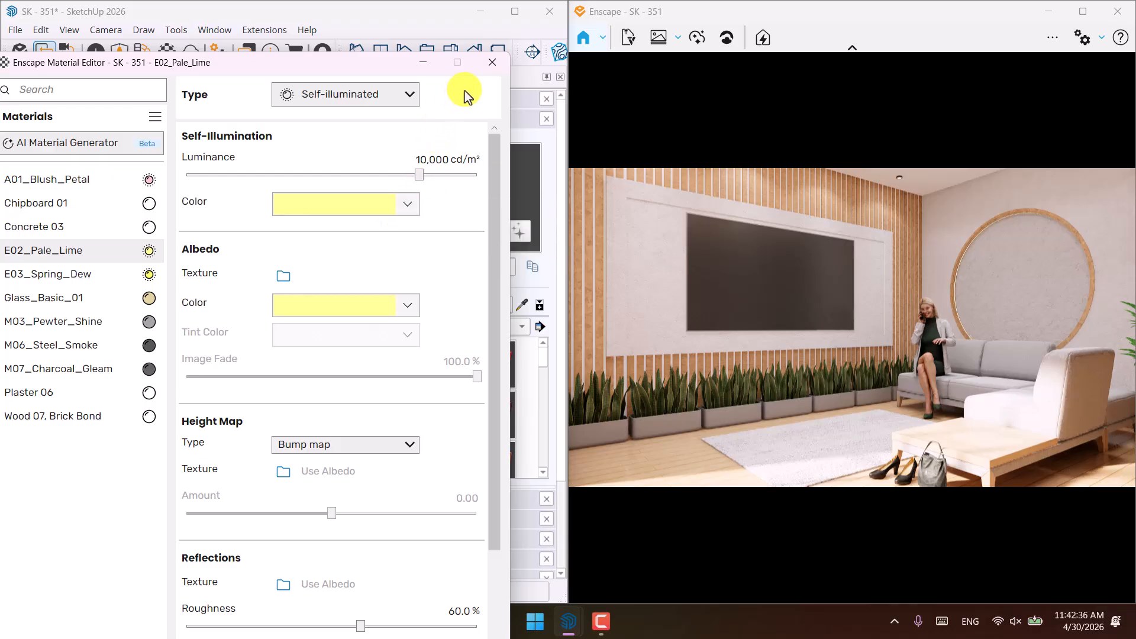
Step: Close the material editor, maximize the Enscape window and open the visual settings beside the render
left_click(486, 62)
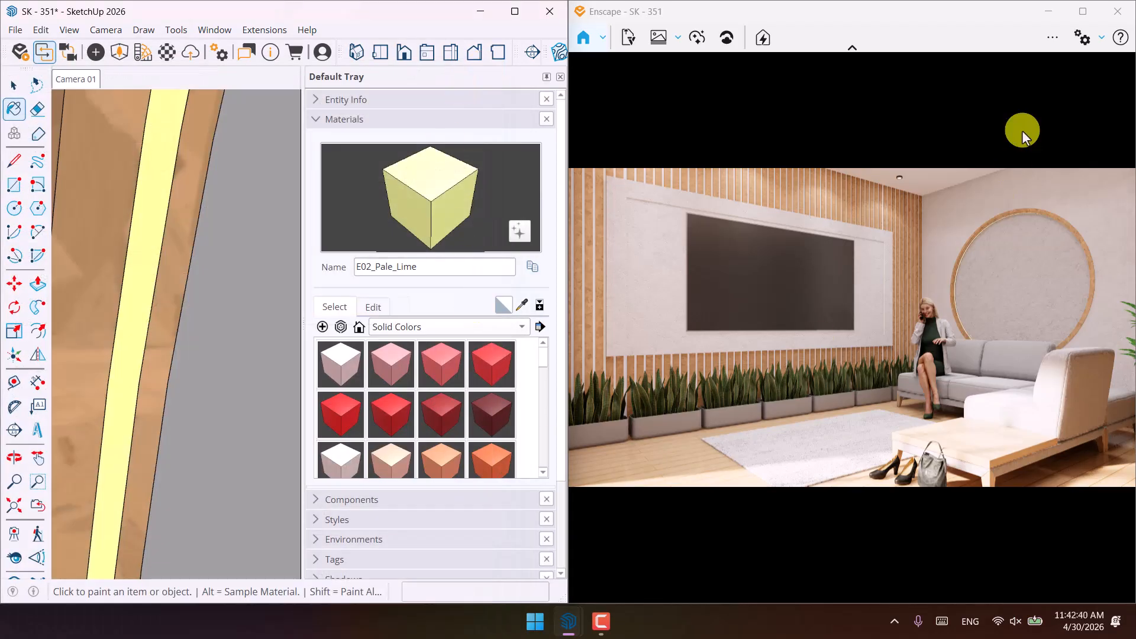
left_click(1084, 12)
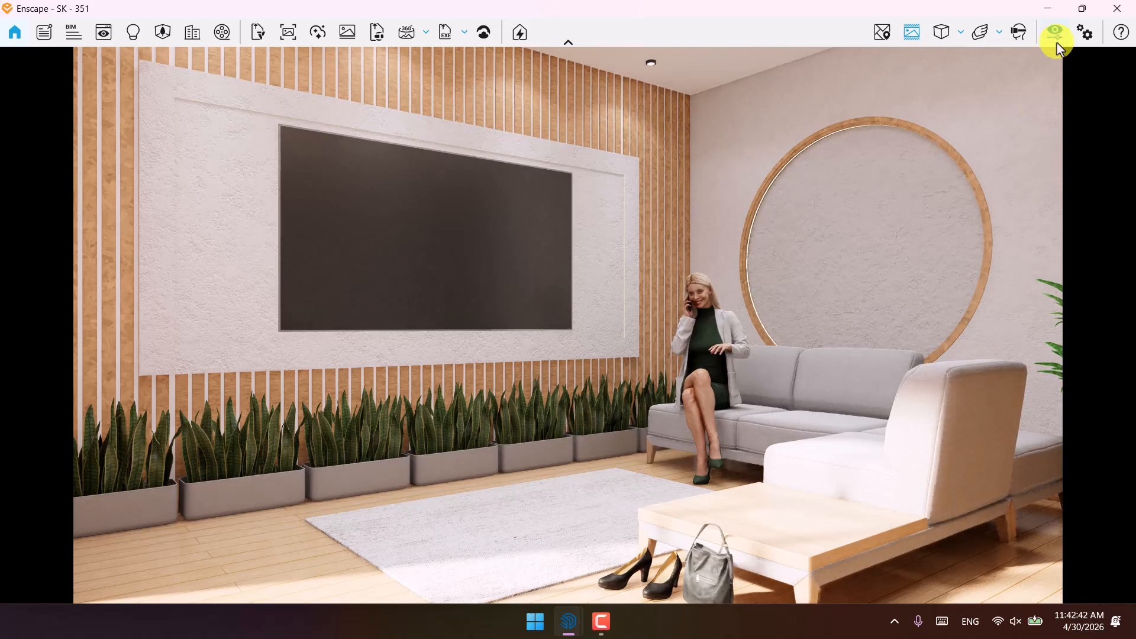
left_click(1058, 32)
left_click_drag(488, 33, 172, 39)
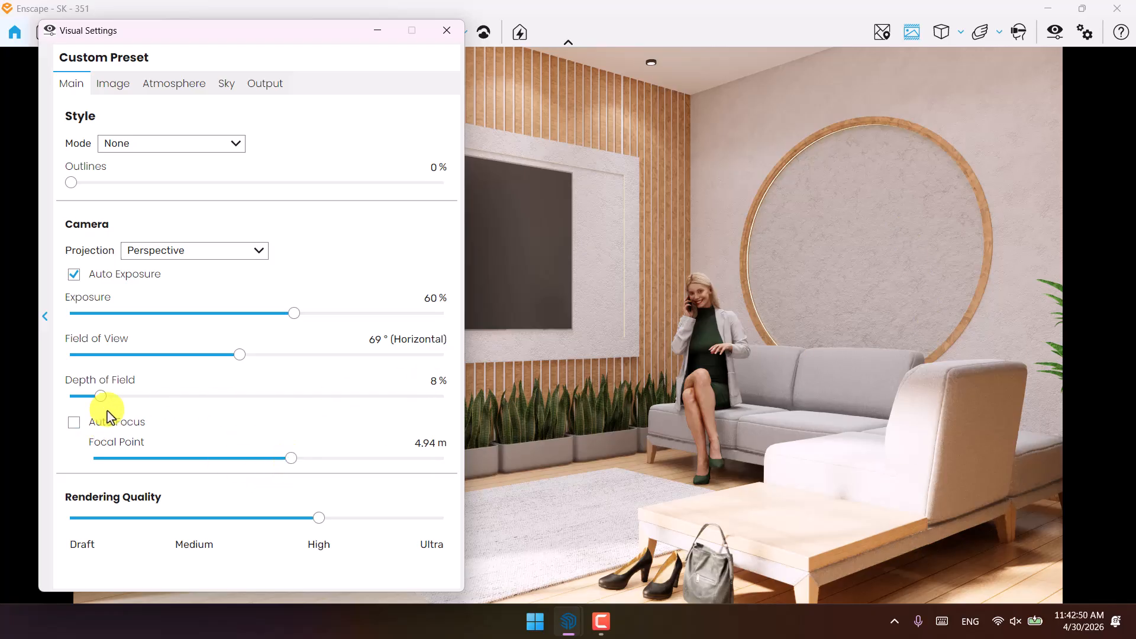
Step: Try a depth of field of 18% and set it to 13%
left_click_drag(101, 397, 138, 398)
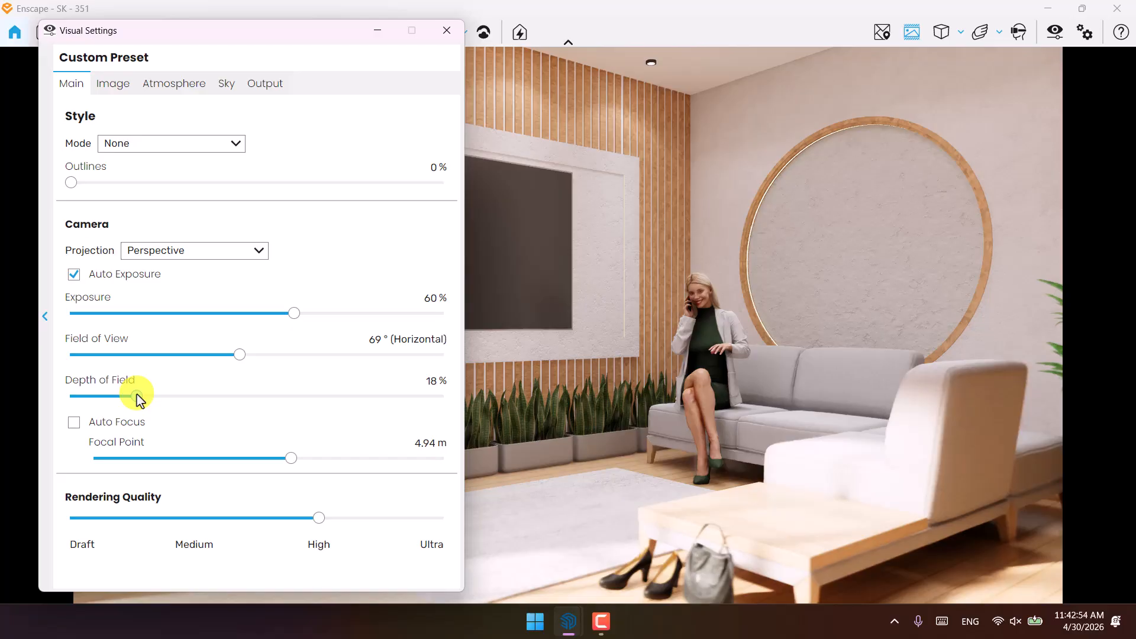
left_click(431, 381)
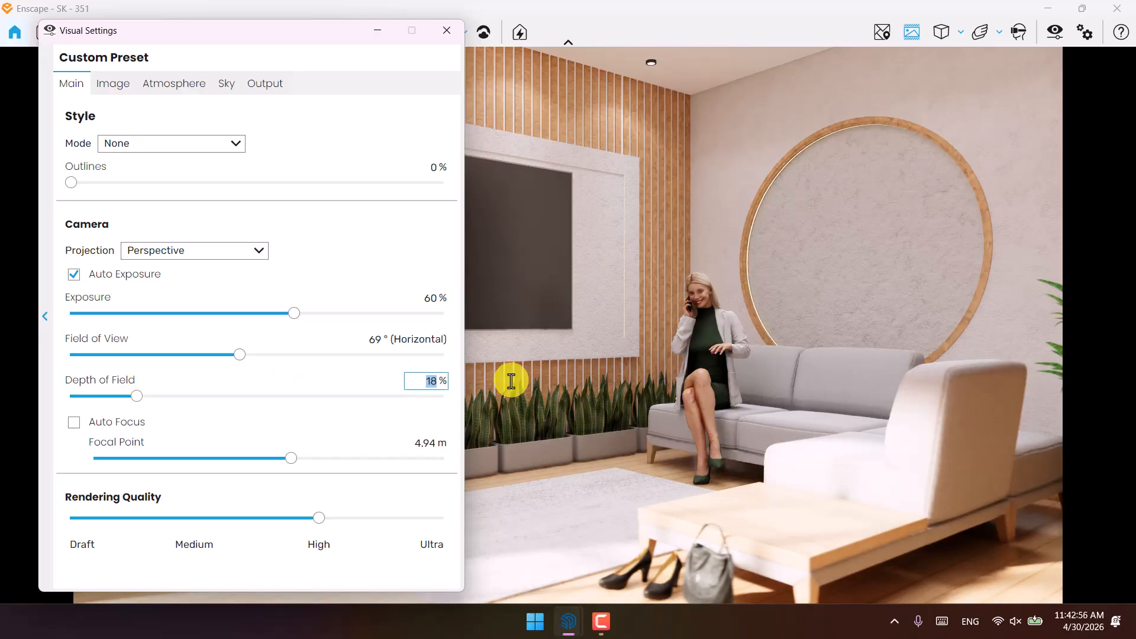
key("Return")
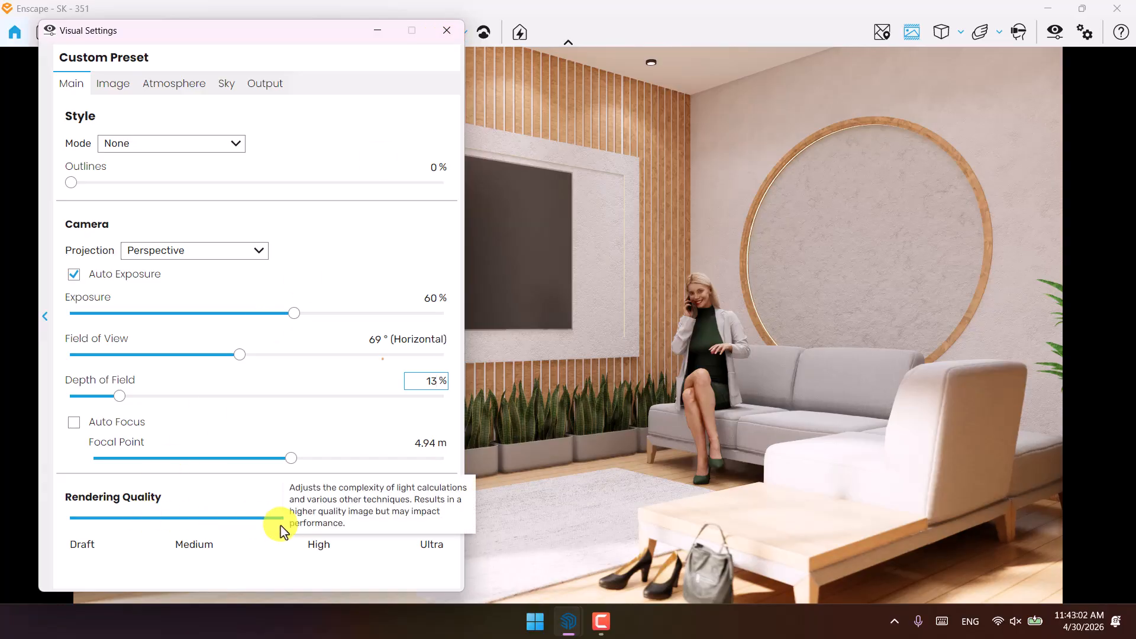
Step: Try the Ultra rendering quality and the White style mode, restoring High quality and the None style
left_click_drag(319, 518, 420, 526)
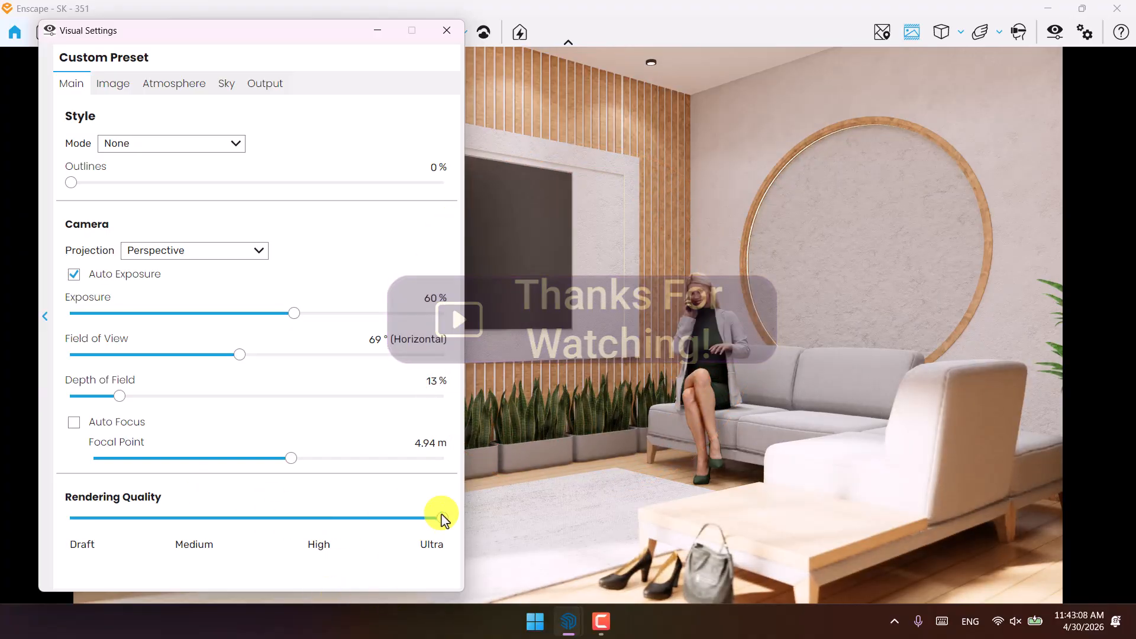
left_click_drag(444, 520, 323, 519)
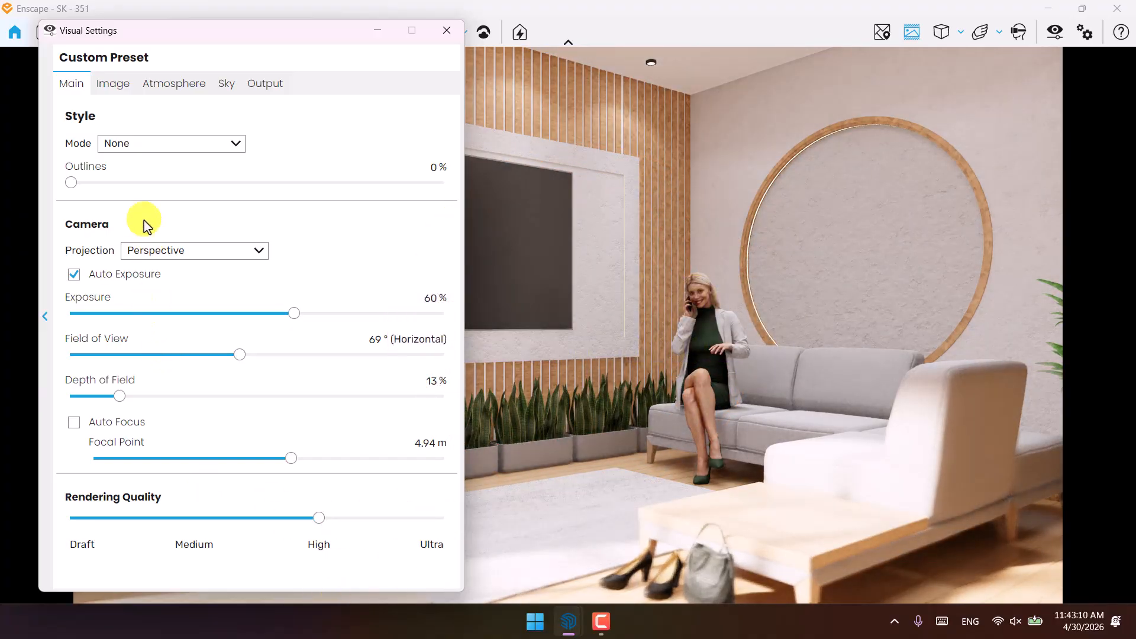
left_click(129, 148)
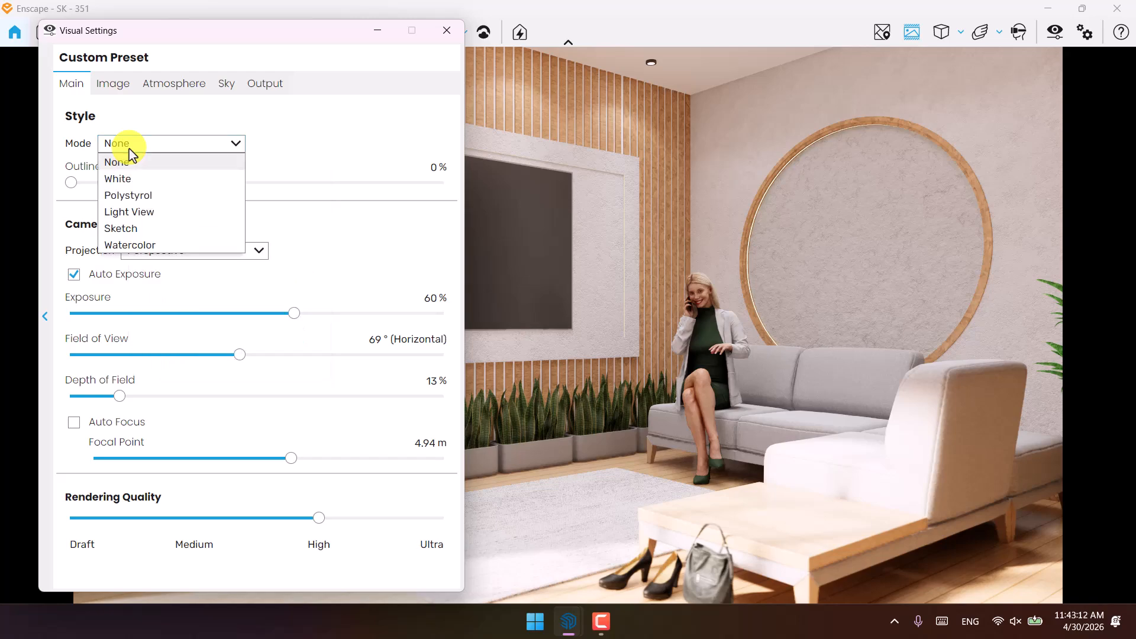
left_click(126, 180)
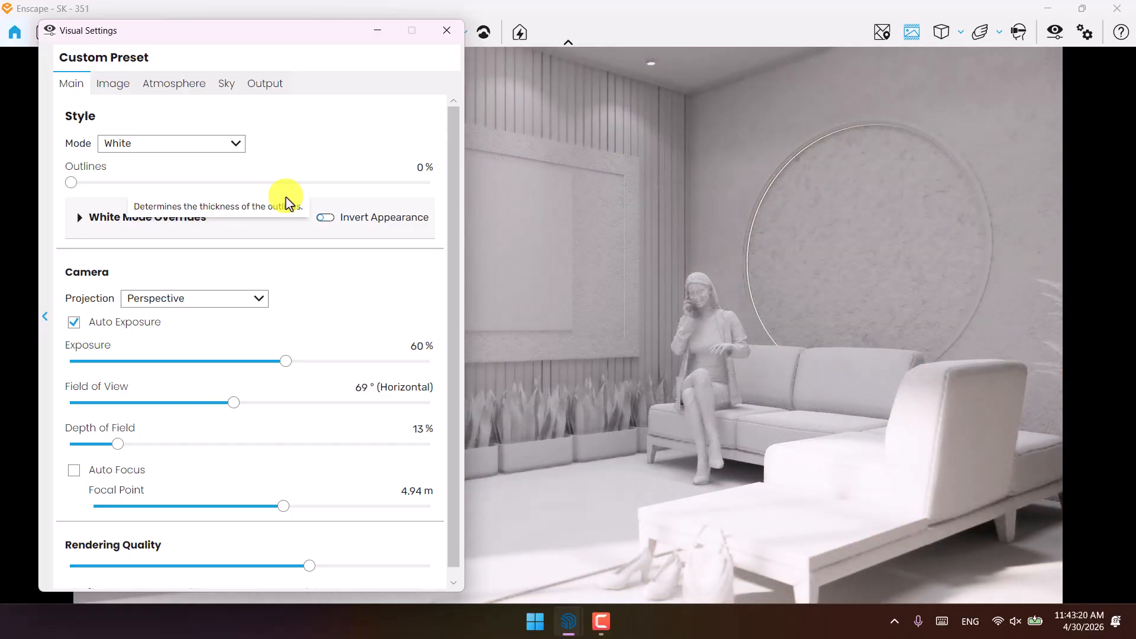
left_click(231, 152)
left_click(175, 160)
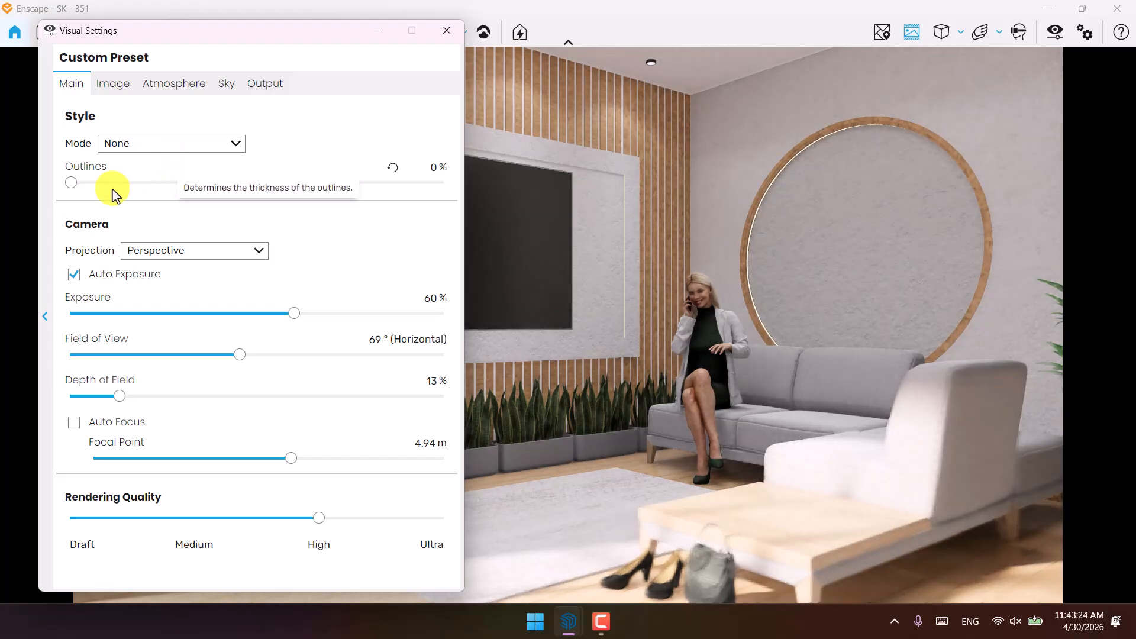
Step: Lower the image saturation to 98% and close the visual settings
left_click(111, 85)
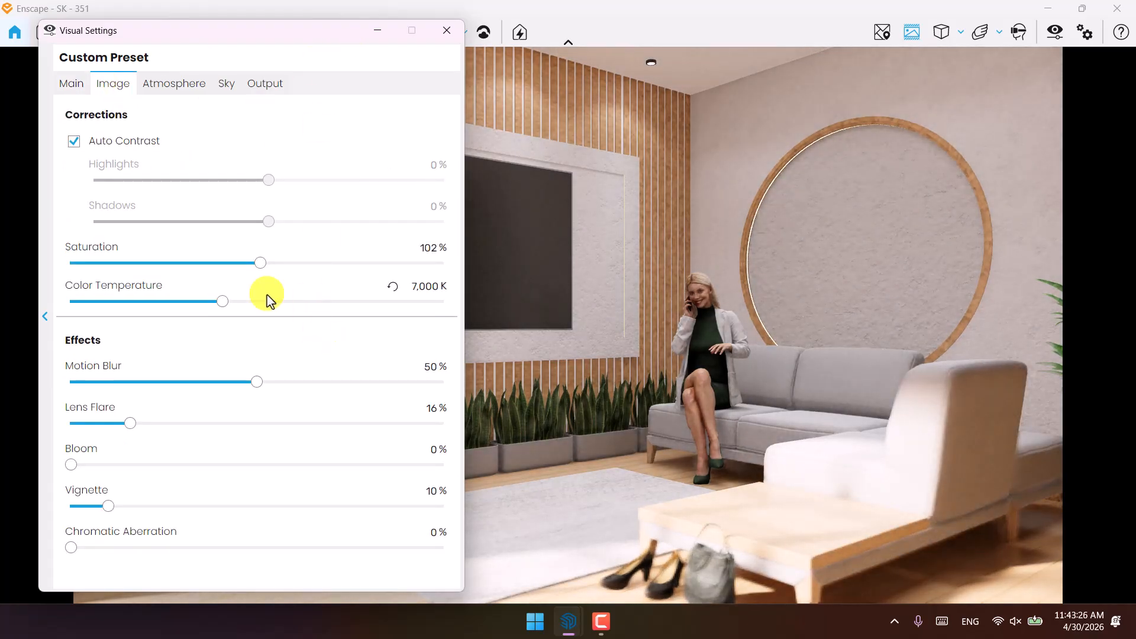
left_click_drag(261, 264, 254, 264)
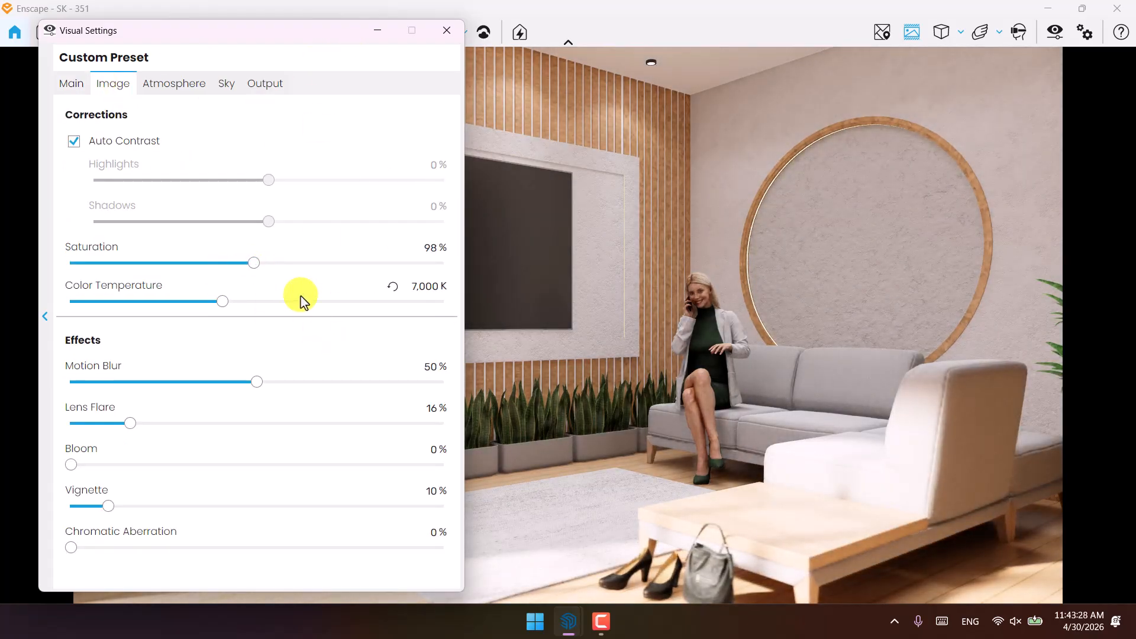
left_click(426, 248)
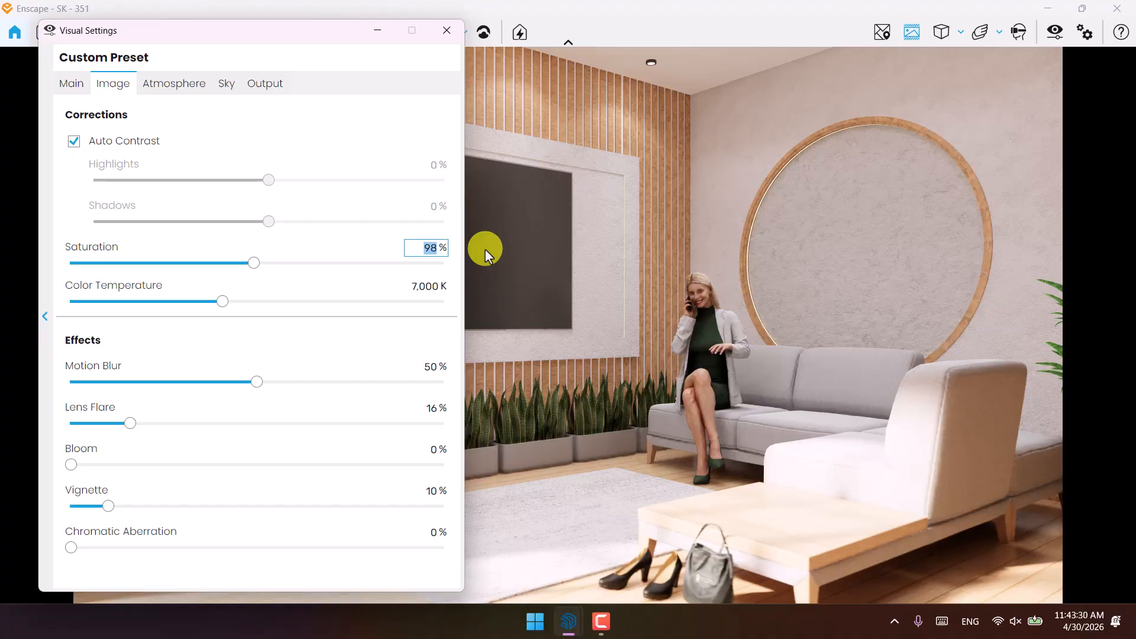
key("Right")
left_click(447, 31)
Step: Save the render to the Desktop as a JPEG image named Render 01
left_click(287, 32)
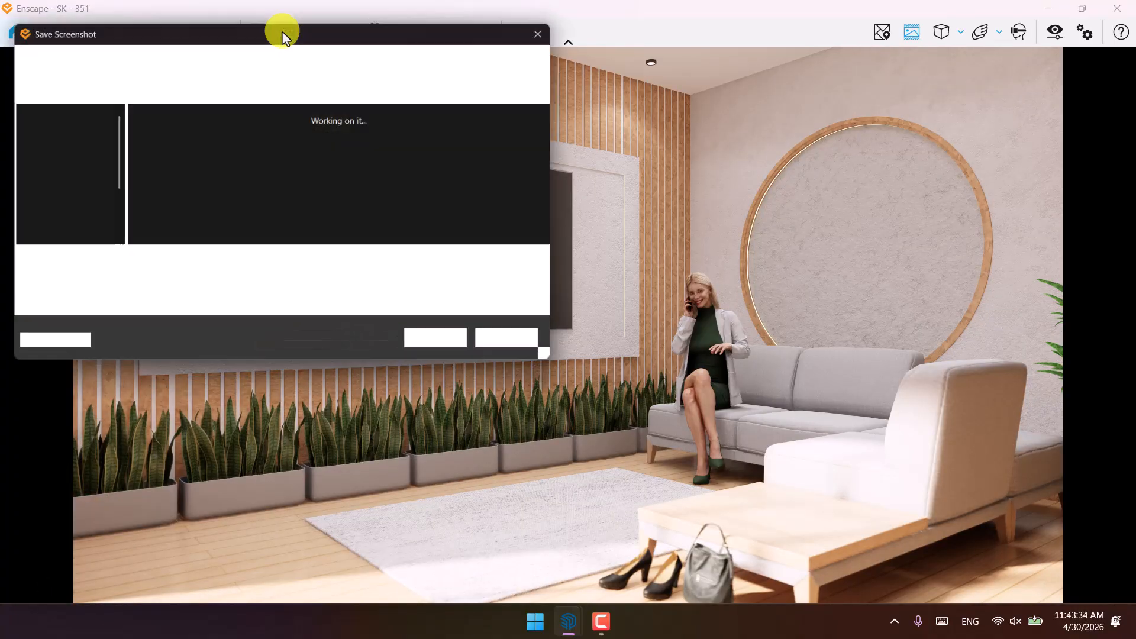
left_click(131, 59)
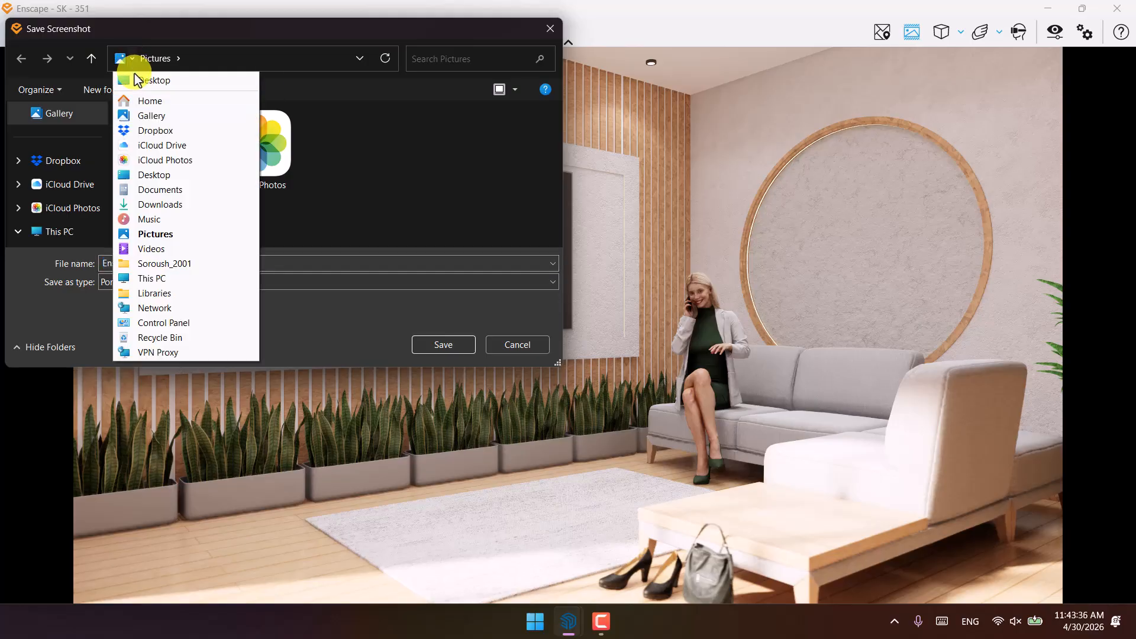
left_click(139, 78)
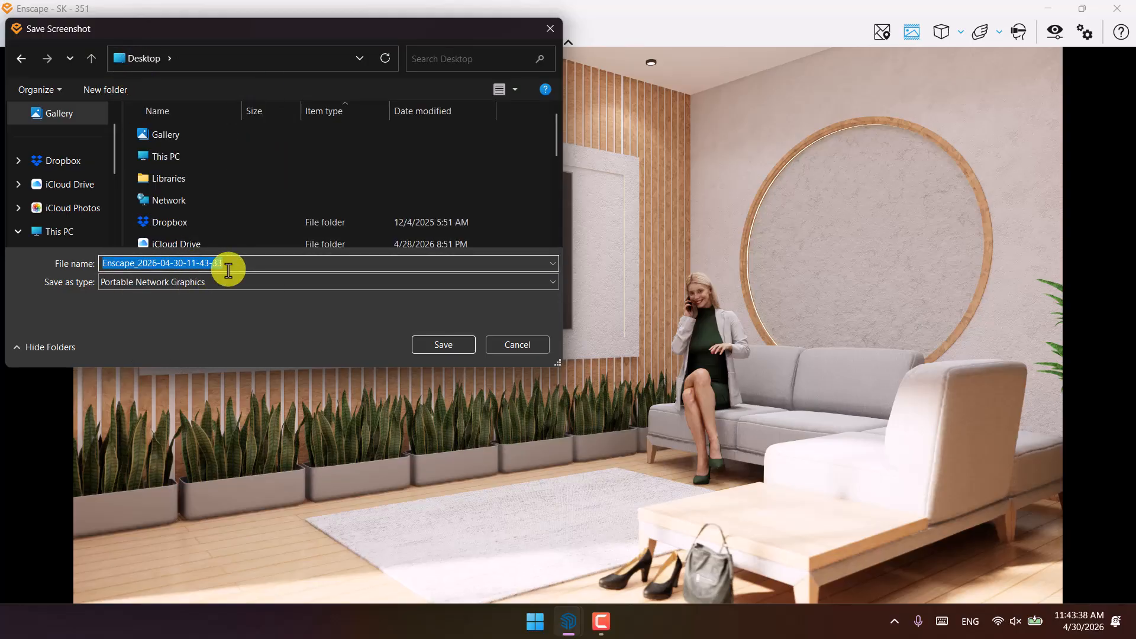
type("Ren")
key("BackSpace")
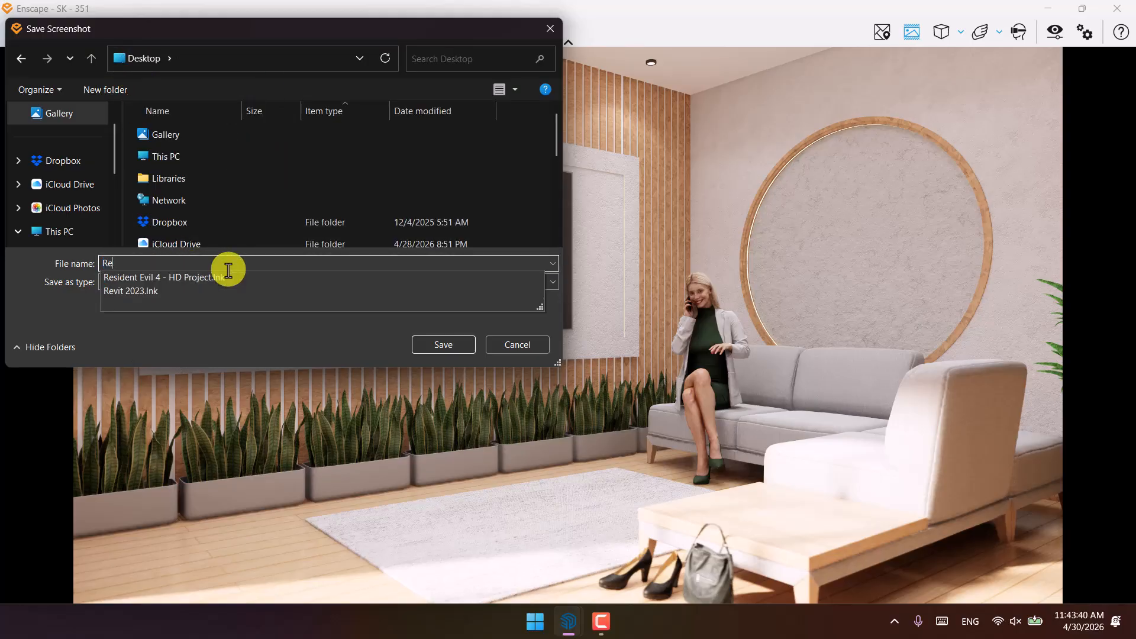
type("nder 01")
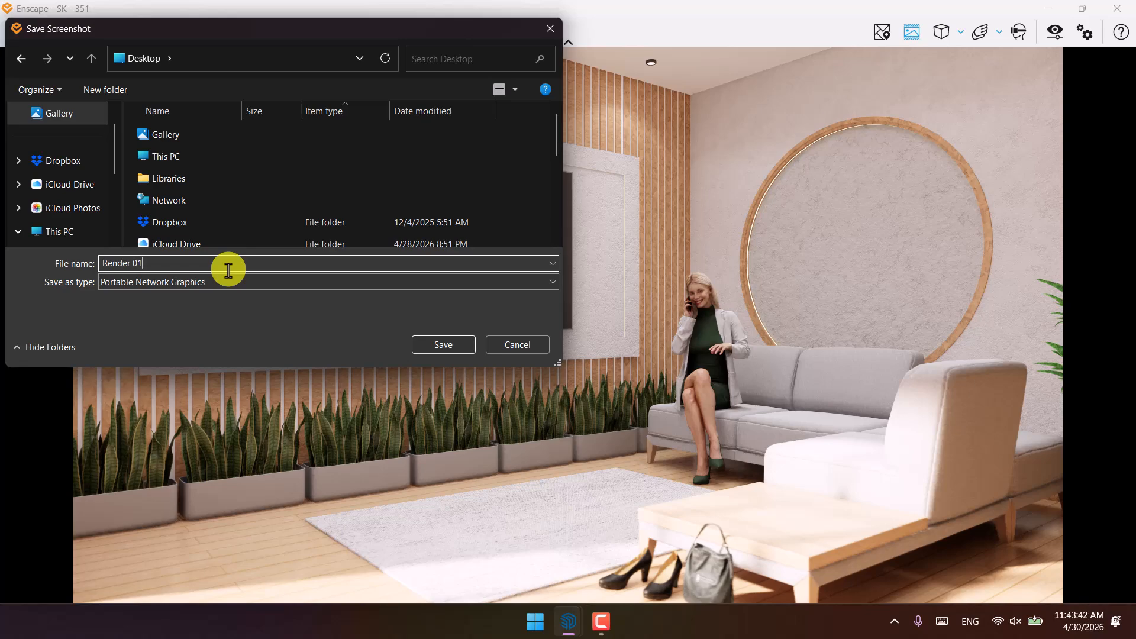
left_click(265, 282)
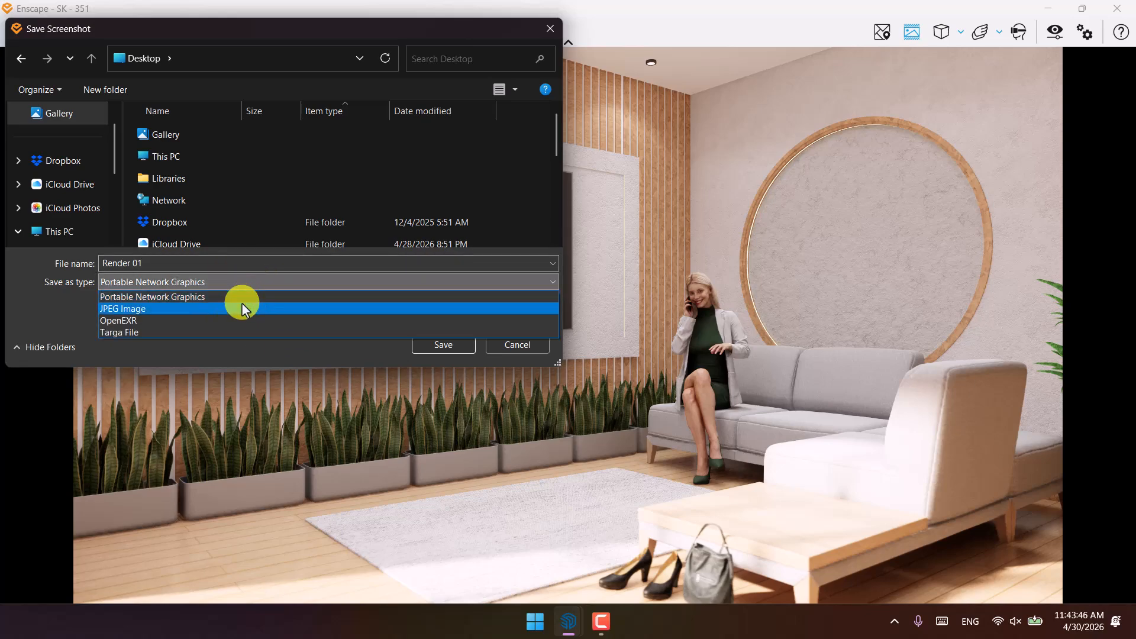
left_click(241, 304)
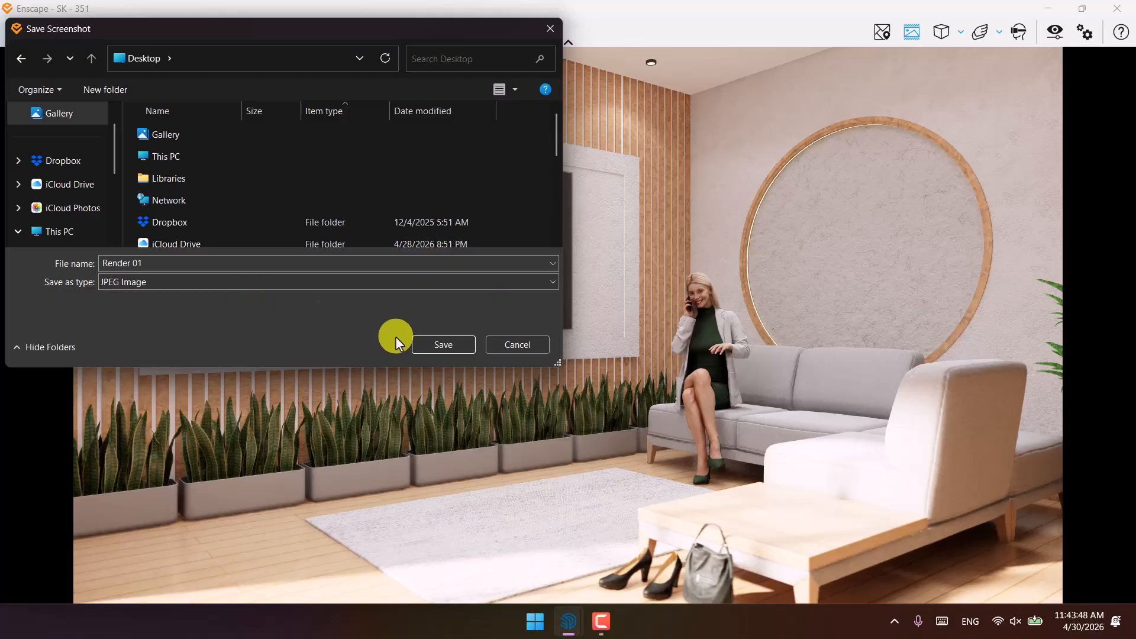
left_click(441, 345)
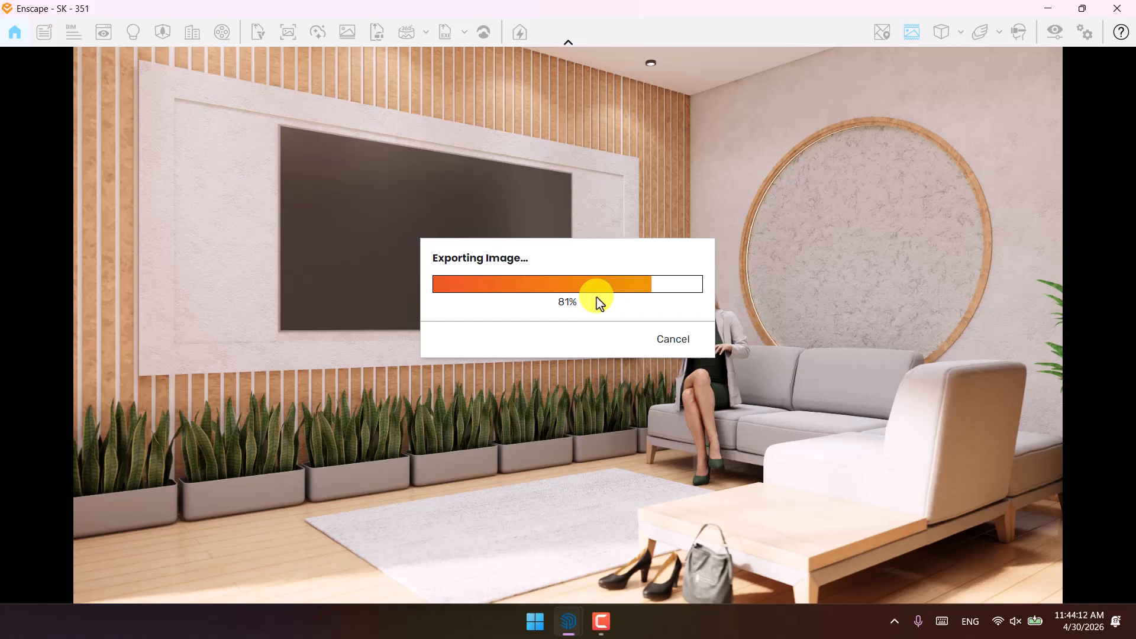
Step: Launch Firefox through the Windows search
left_click(536, 622)
type("fire")
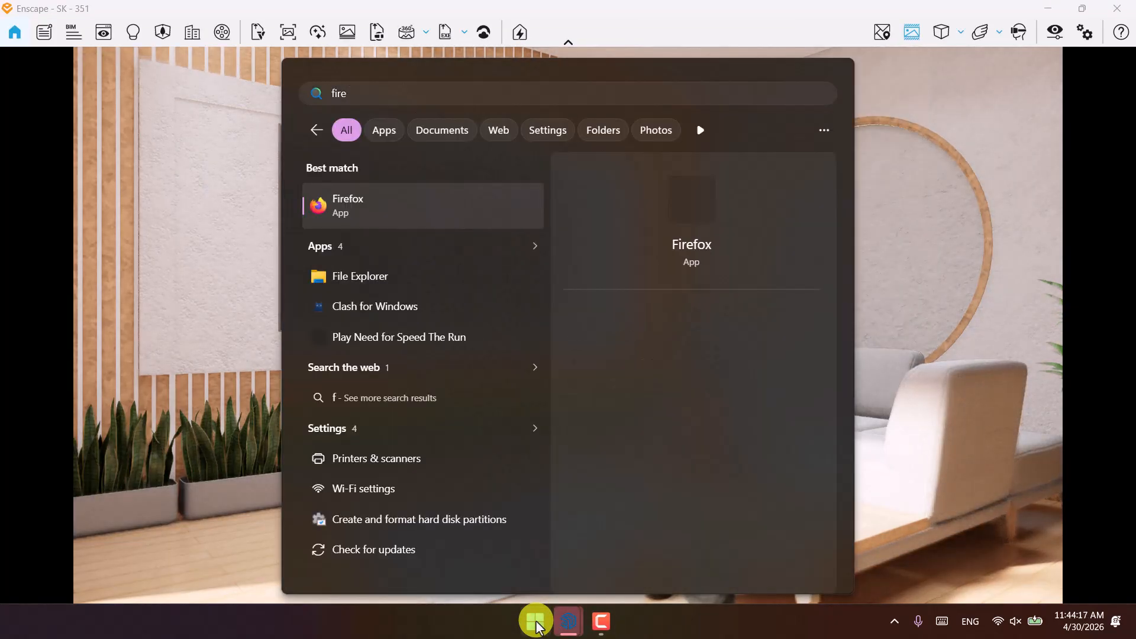
key("Return")
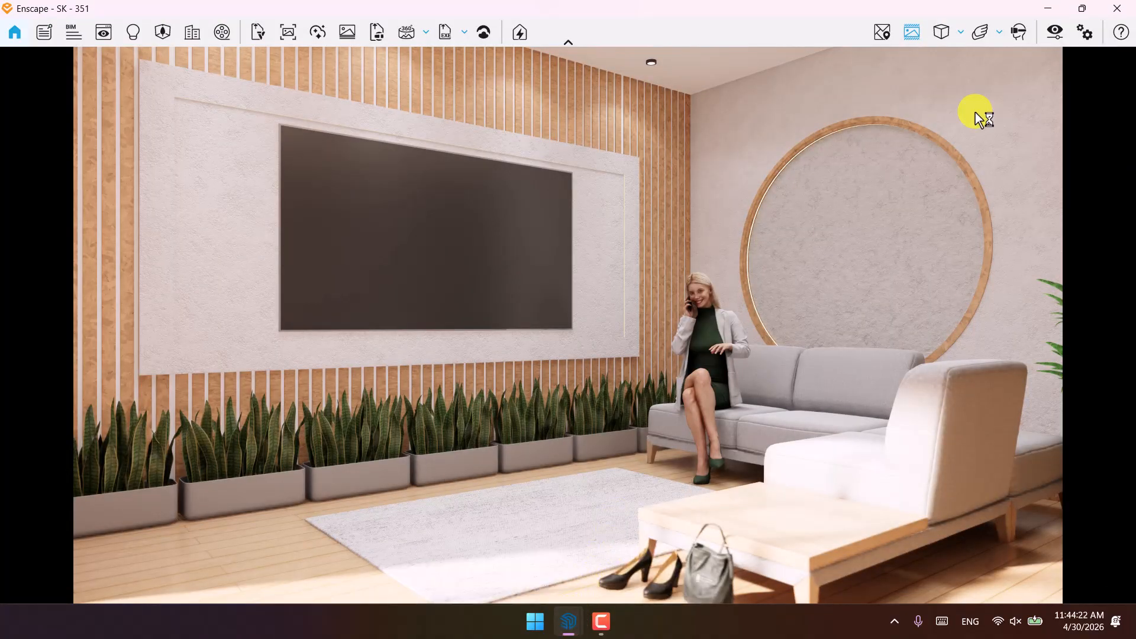
Step: Close the Enscape window, return to the Camera 01 scene in maximized SketchUp and save the model
left_click(1115, 12)
left_click(515, 12)
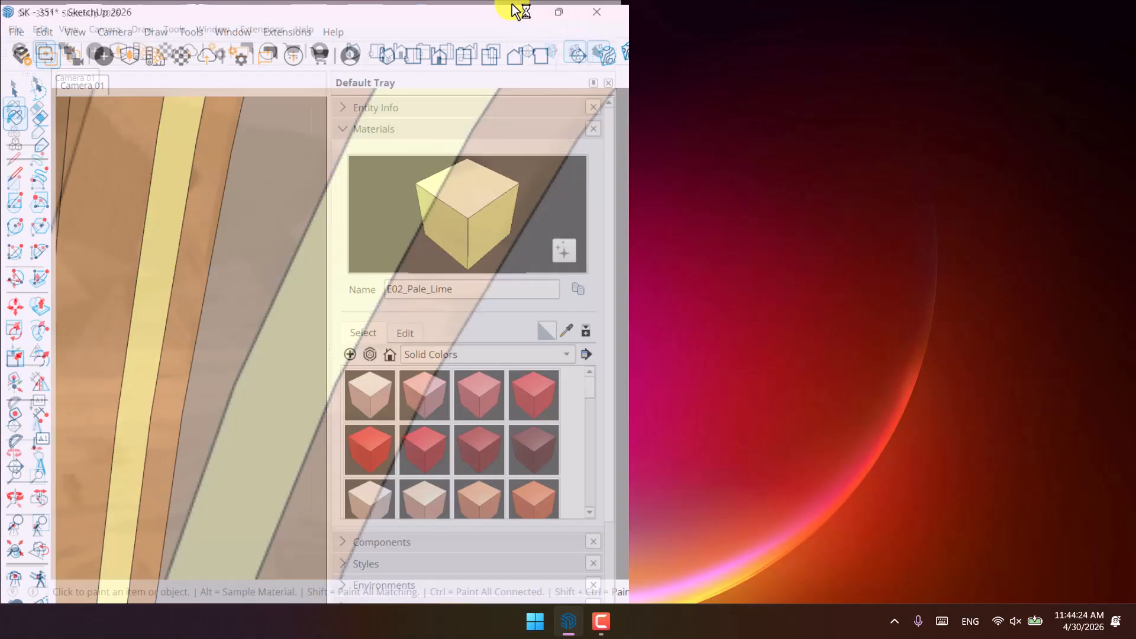
left_click(76, 73)
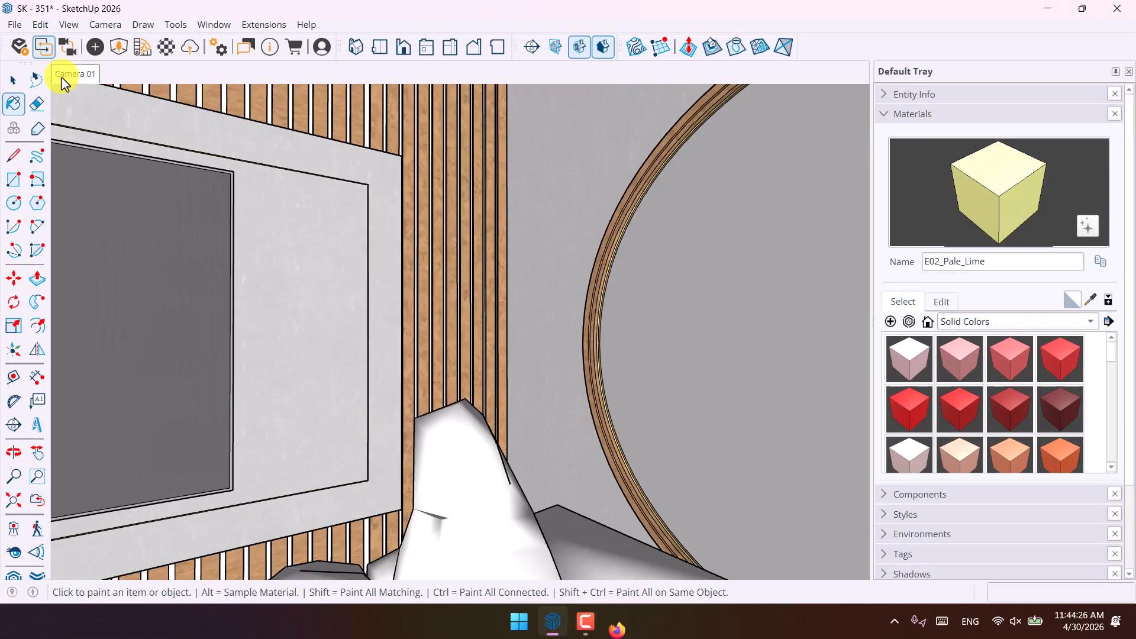
left_click(14, 24)
left_click(35, 99)
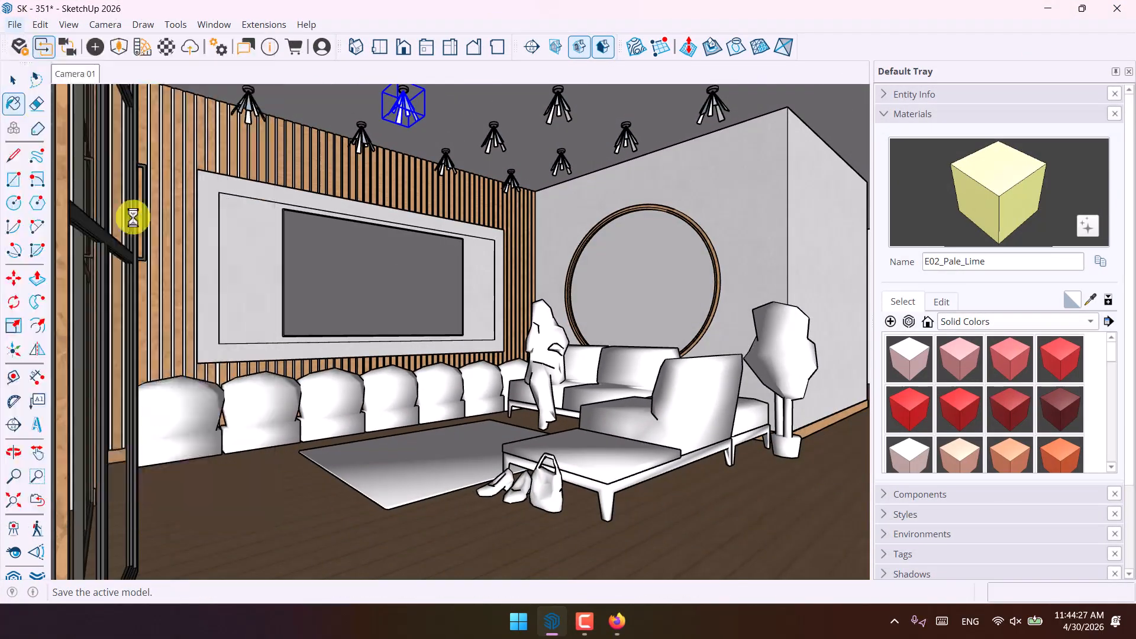
left_click(13, 79)
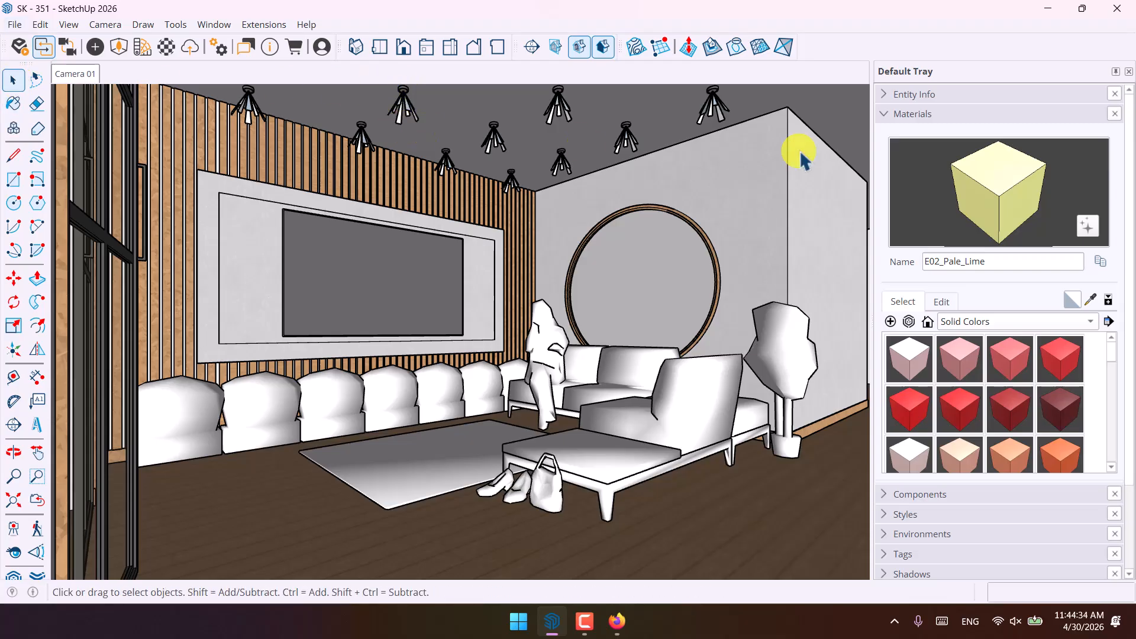
Step: Close the Default Tray, then purge the model's unused components and fix problems from the Model Info statistics
left_click(1129, 71)
left_click(210, 26)
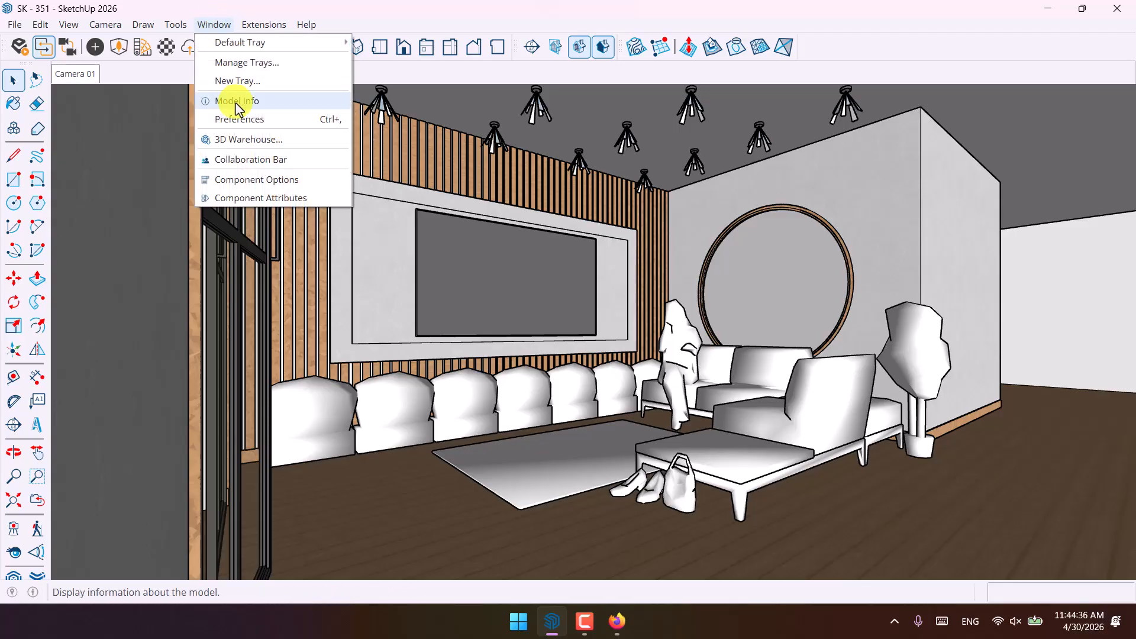
left_click(219, 102)
left_click(62, 166)
left_click(214, 346)
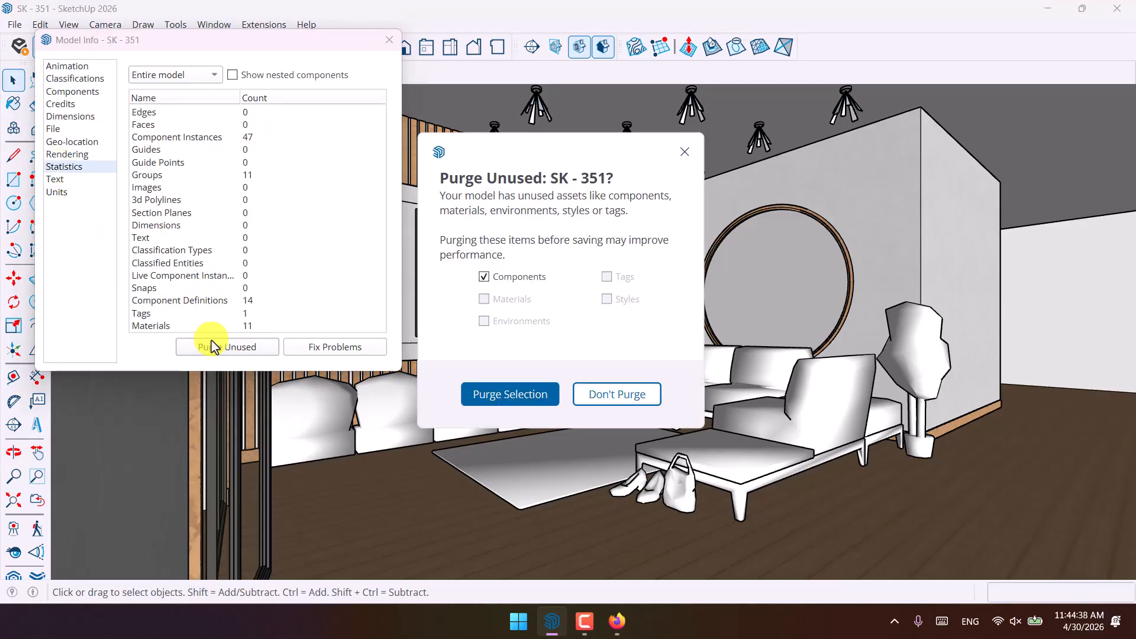
left_click(504, 393)
left_click(335, 347)
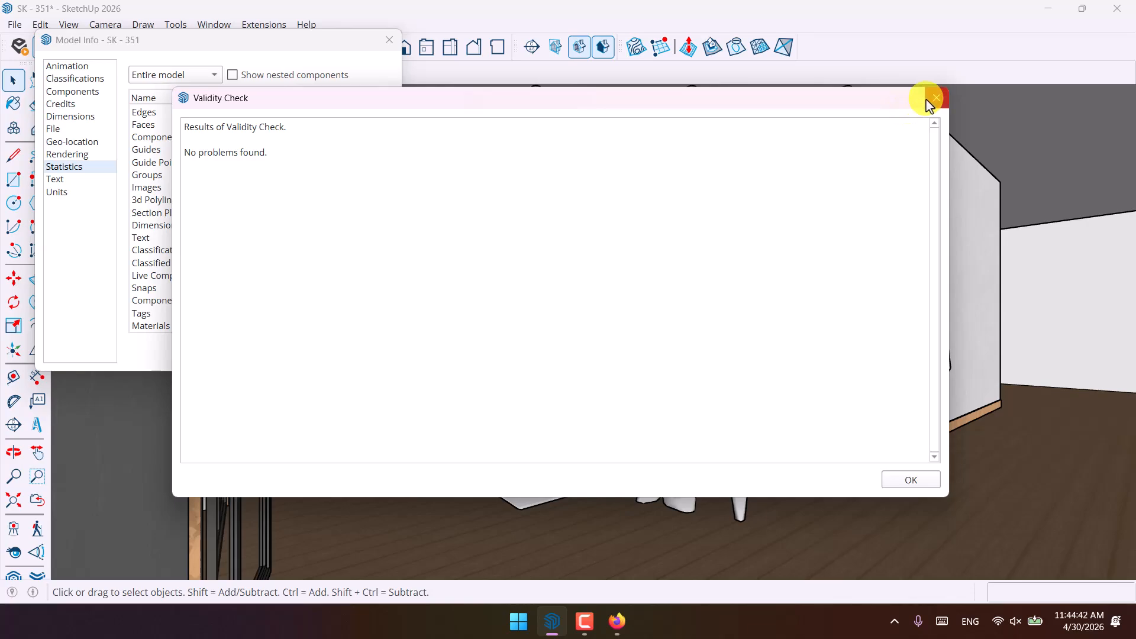
left_click(905, 480)
left_click(389, 40)
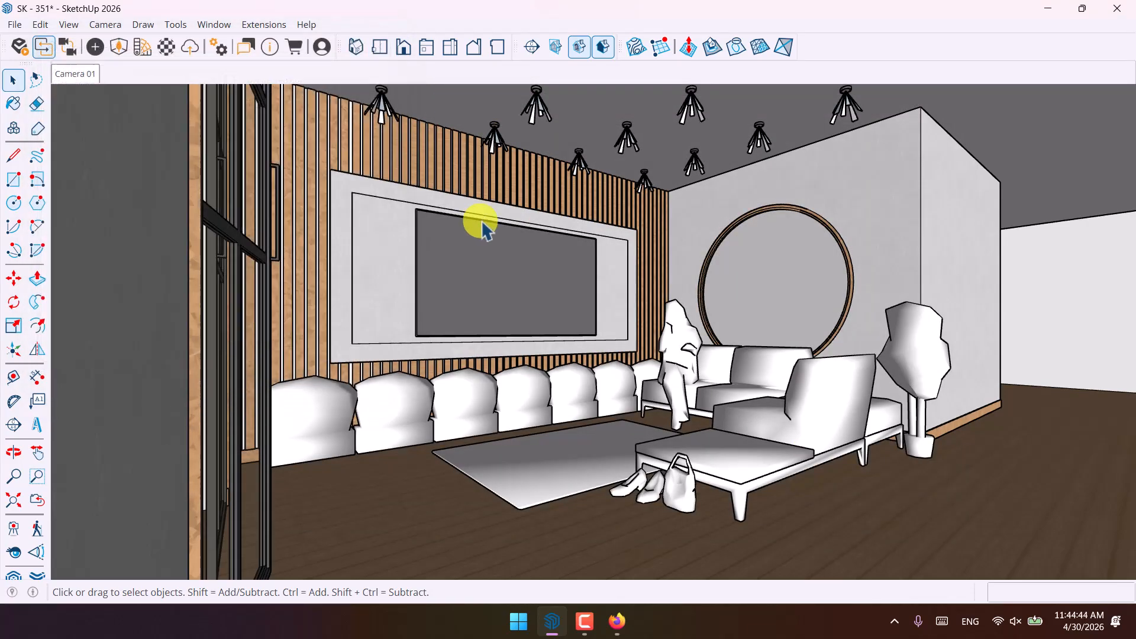
Step: Save the cleaned model and close SketchUp
key("ctrl+s")
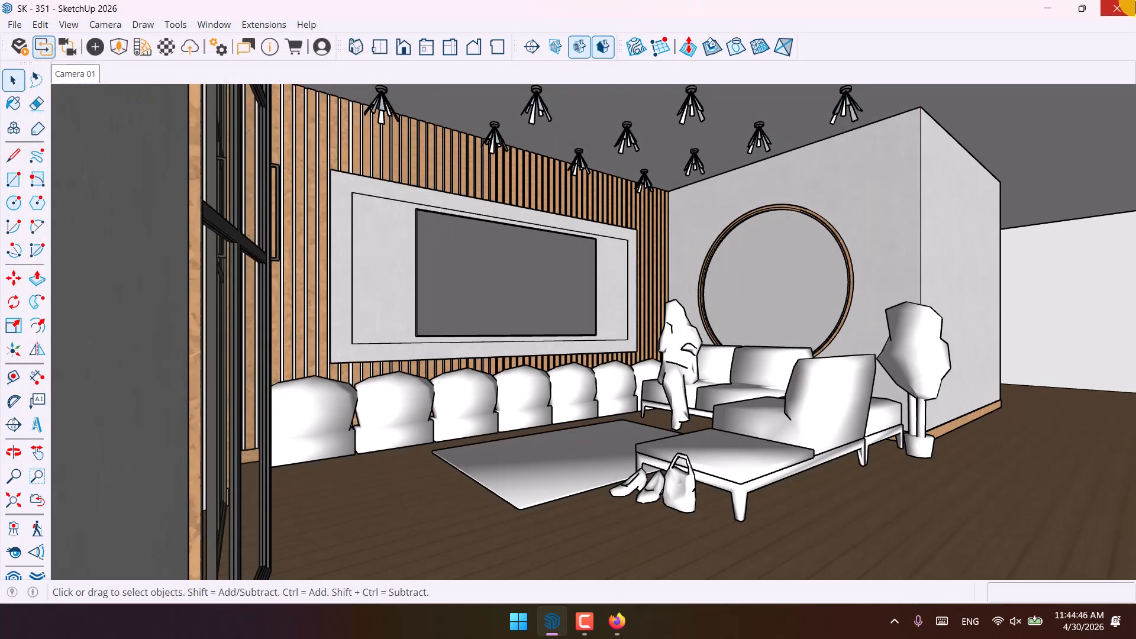
left_click(1111, 8)
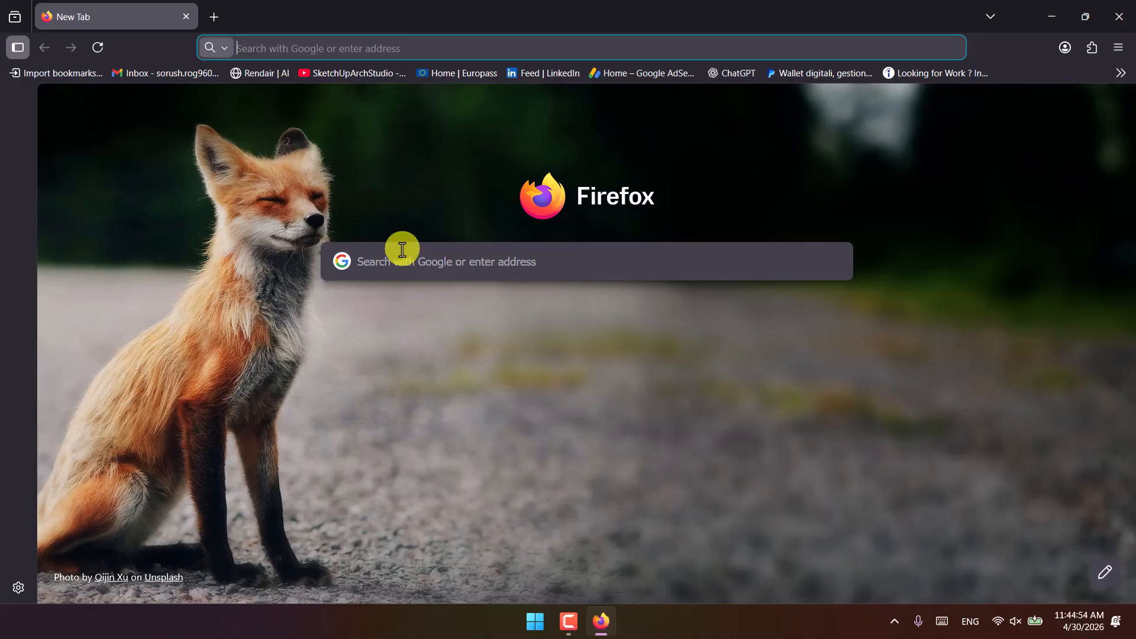
Step: Open the bookmarked Rendair AI site in Firefox and go to its Fix People Only upscale tool
left_click(246, 73)
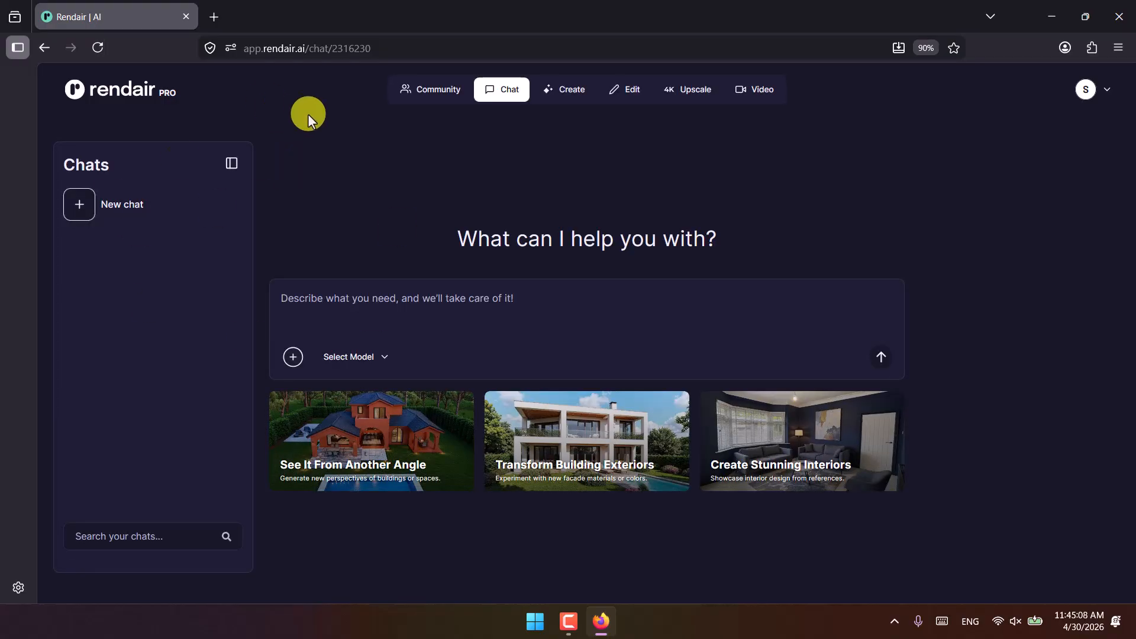
mouse_move(691, 98)
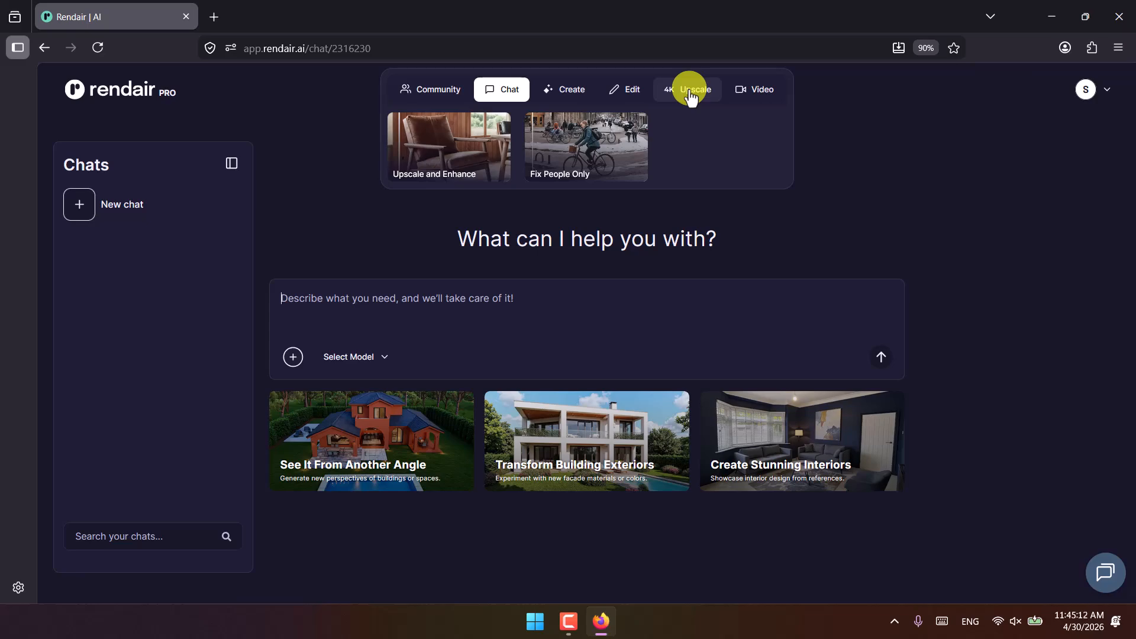
left_click(589, 157)
Step: Upload the Render 01 image from the Desktop as the base image
left_click(188, 188)
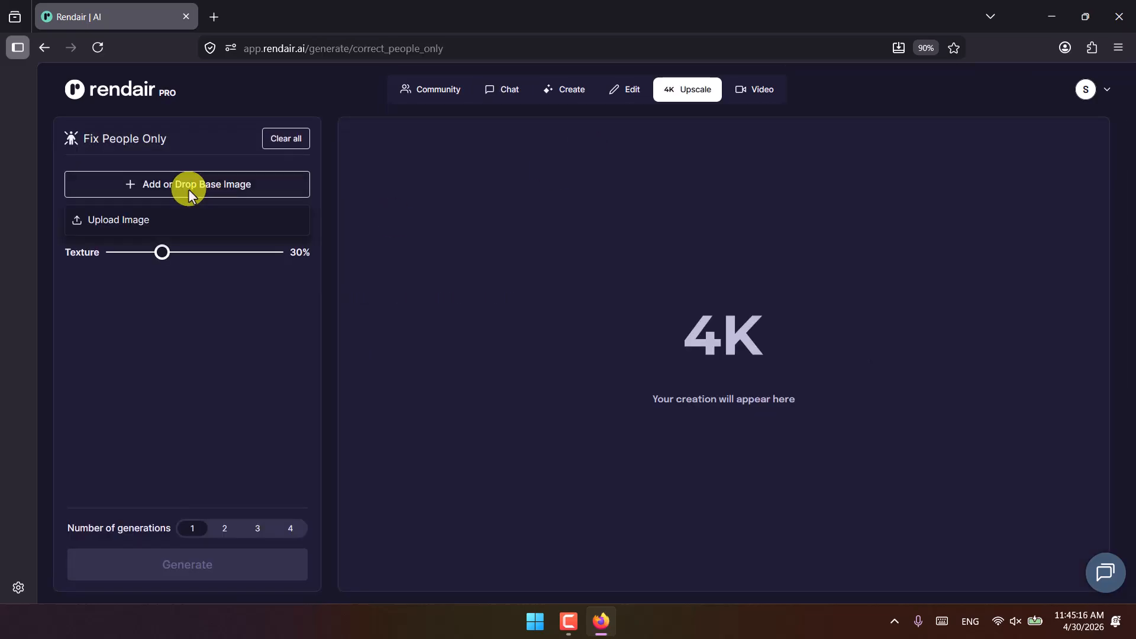
left_click(144, 221)
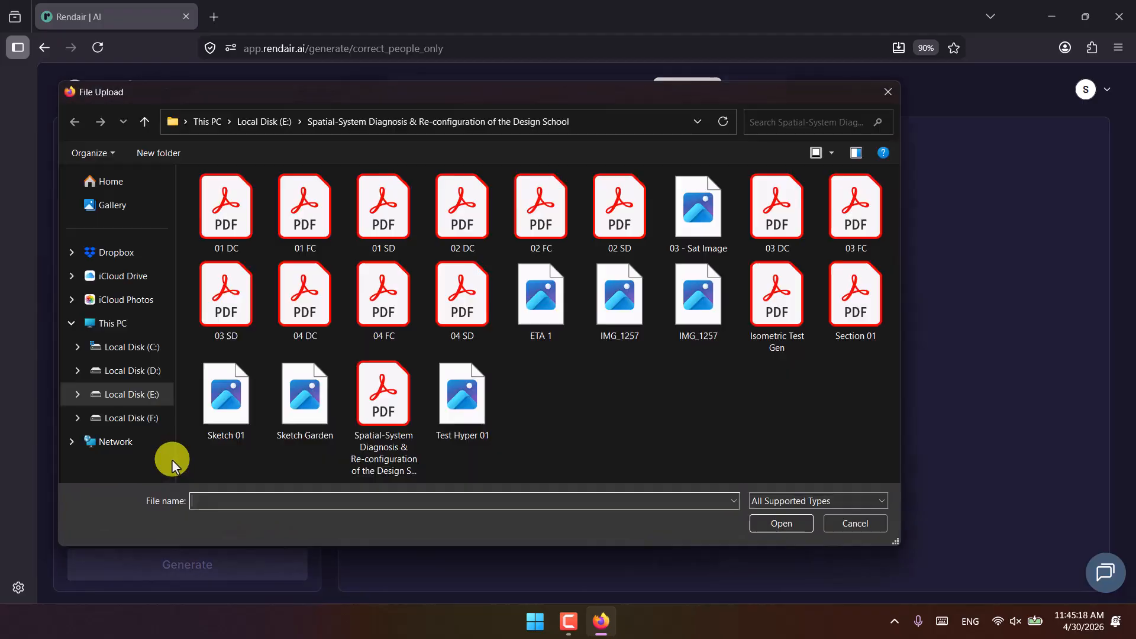
left_click(185, 121)
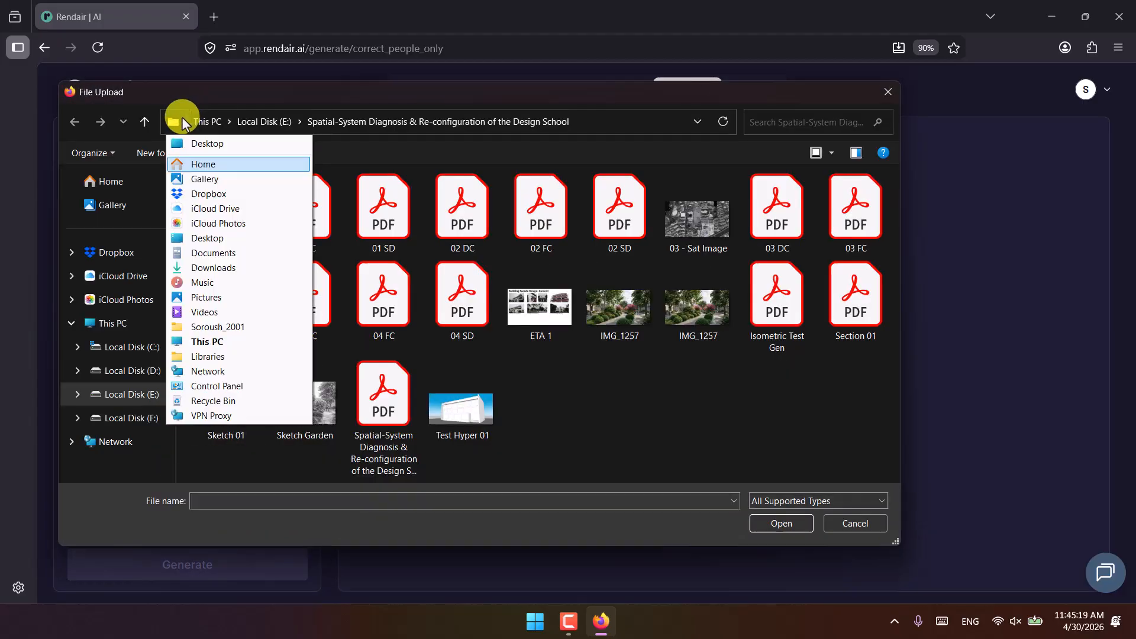
left_click(195, 144)
scroll(267, 296, "down", 2)
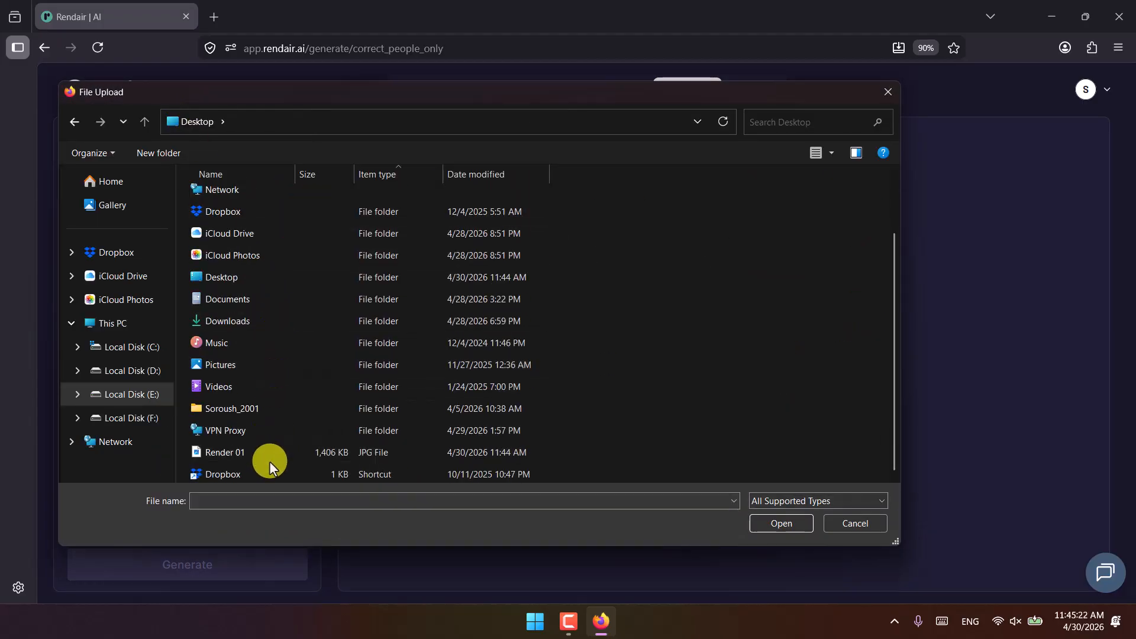
left_click(254, 460)
left_click(772, 524)
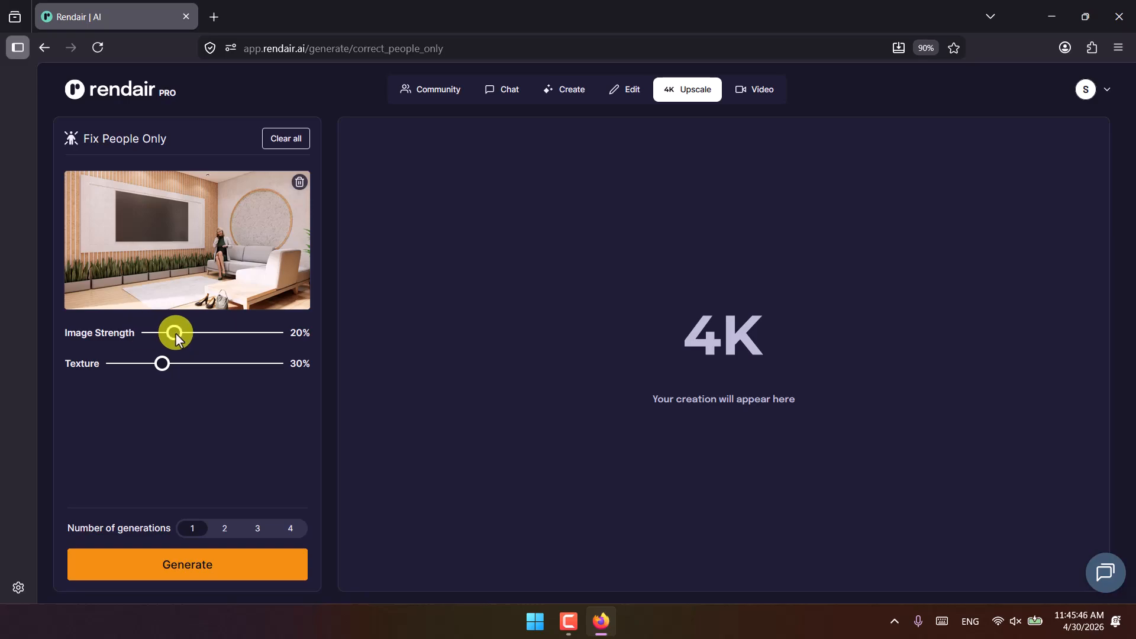
Step: Set the image strength to 38% with a texture of 30% and generate the image
left_click_drag(175, 333, 197, 332)
mouse_move(85, 363)
left_click_drag(159, 363, 163, 368)
left_click(225, 533)
left_click(183, 571)
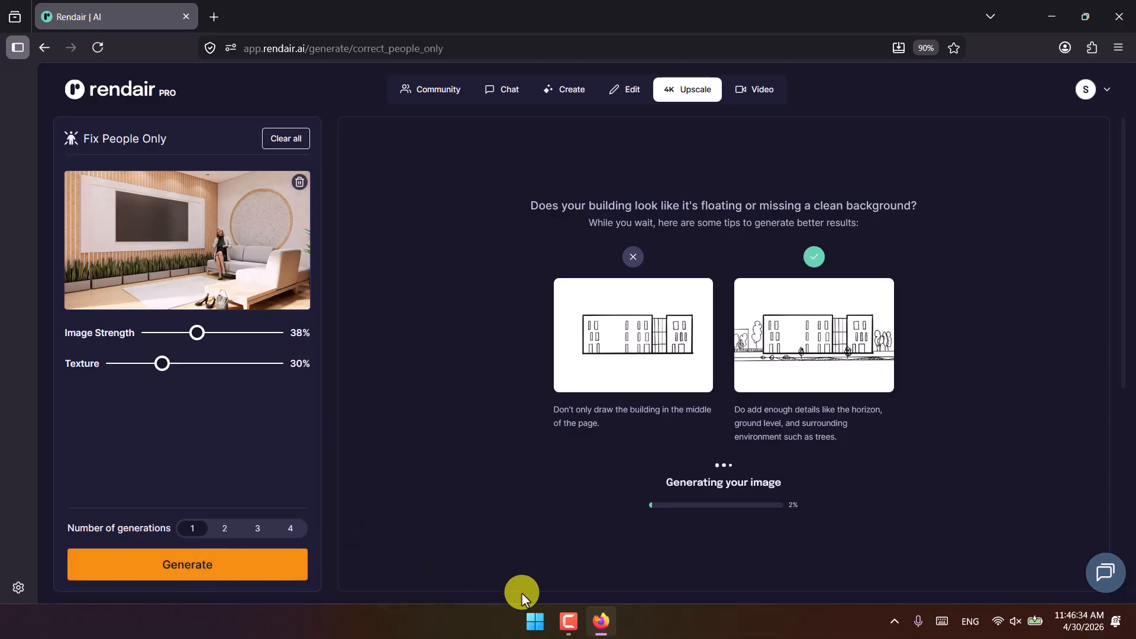
left_click(577, 618)
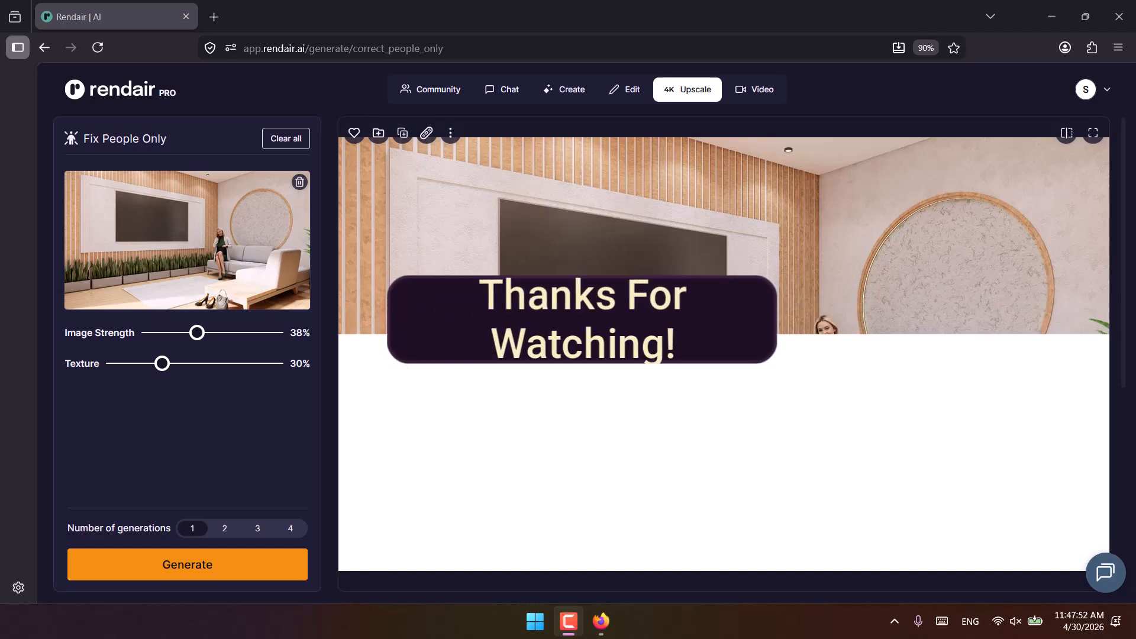
left_click(584, 323)
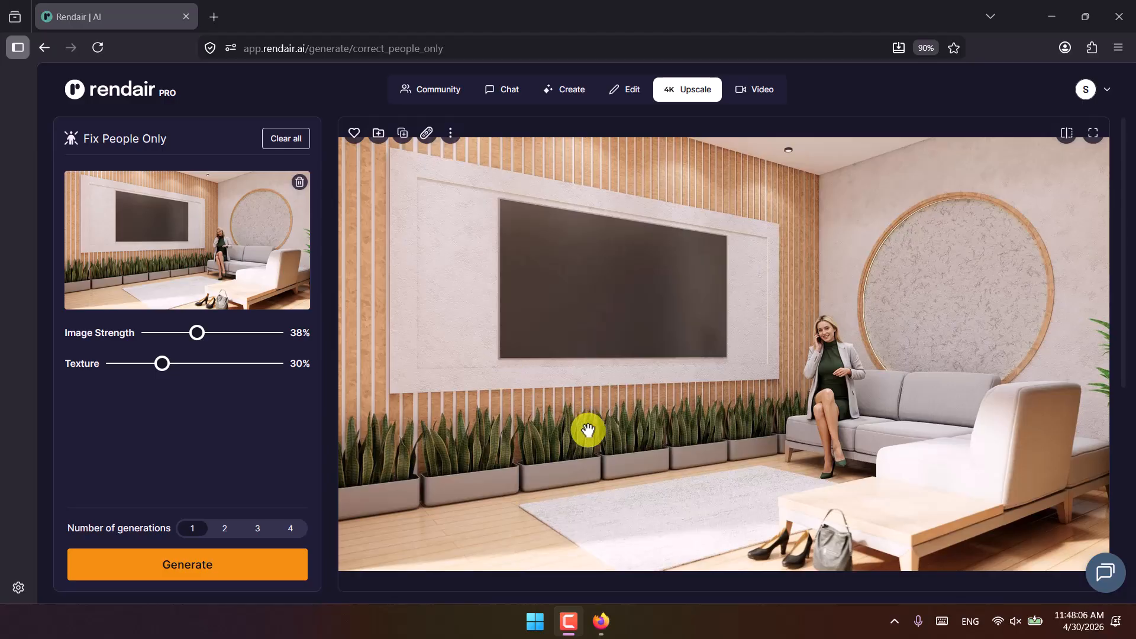
Step: Examine the new Fix People Only result and compare it with the other previous generation at full size
scroll(678, 363, "down", 2)
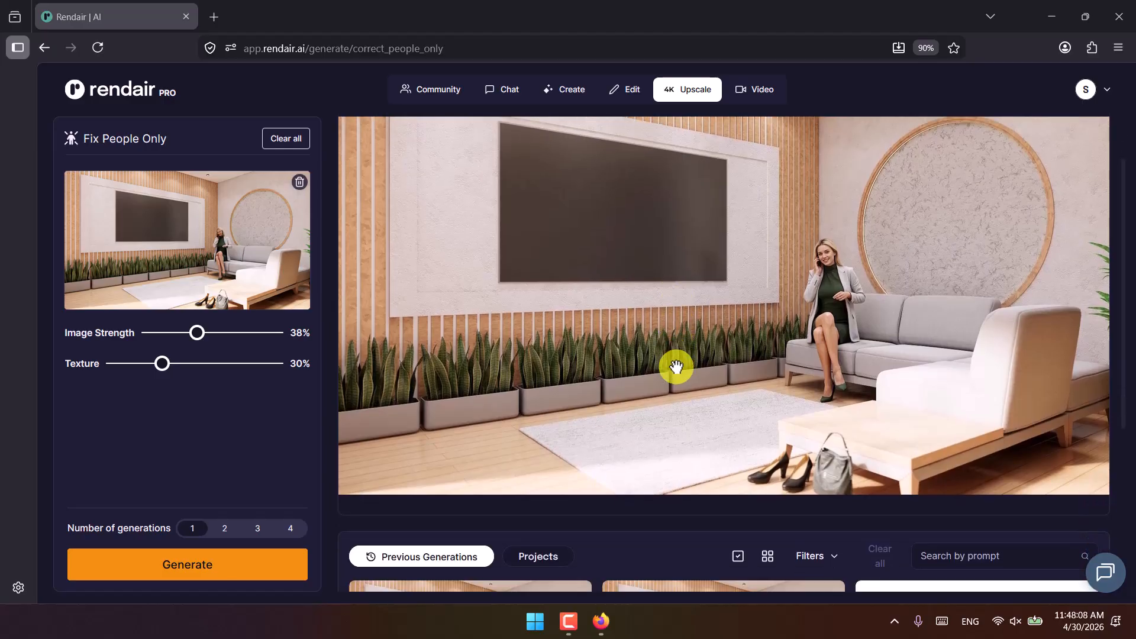
scroll(663, 385, "down", 4)
scroll(583, 437, "up", 5)
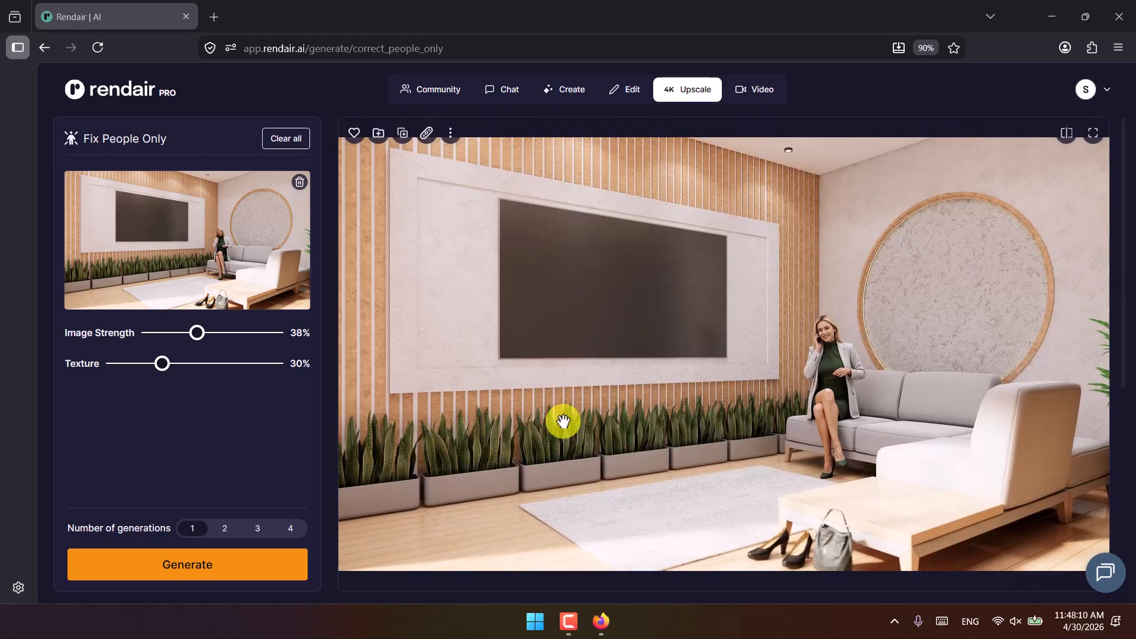
scroll(499, 256, "down", 4)
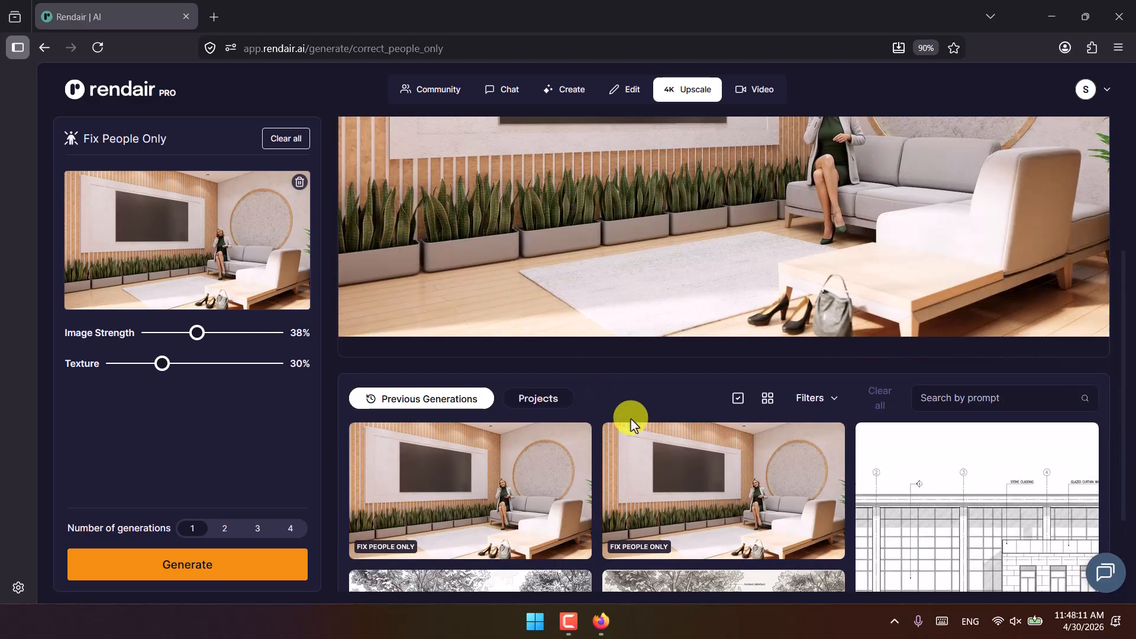
left_click(685, 504)
left_click(167, 352)
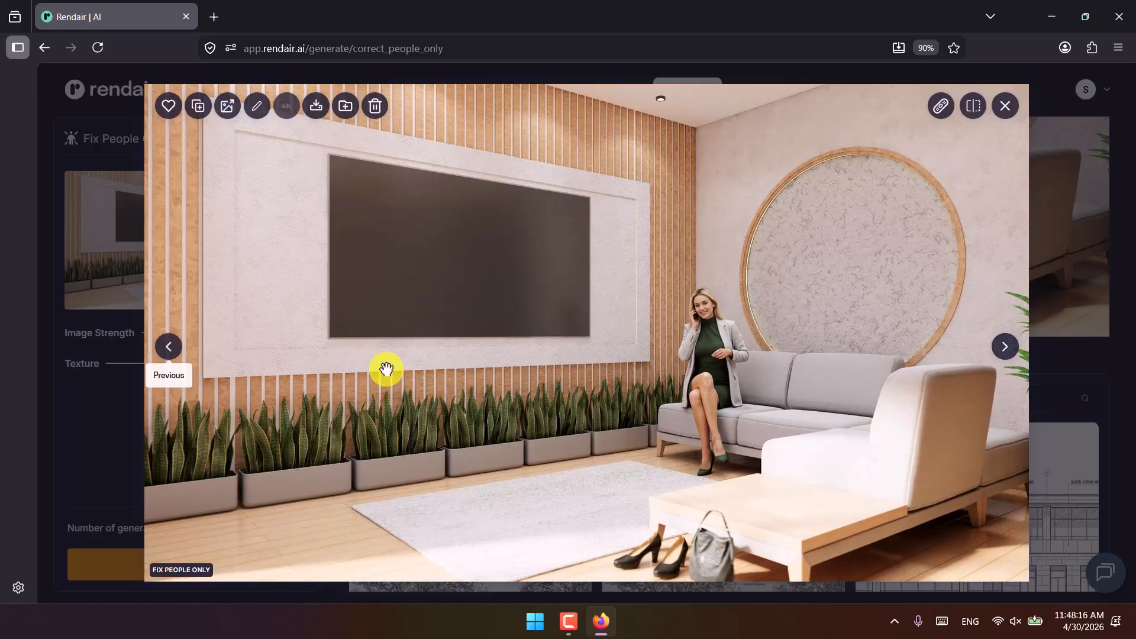
left_click(168, 352)
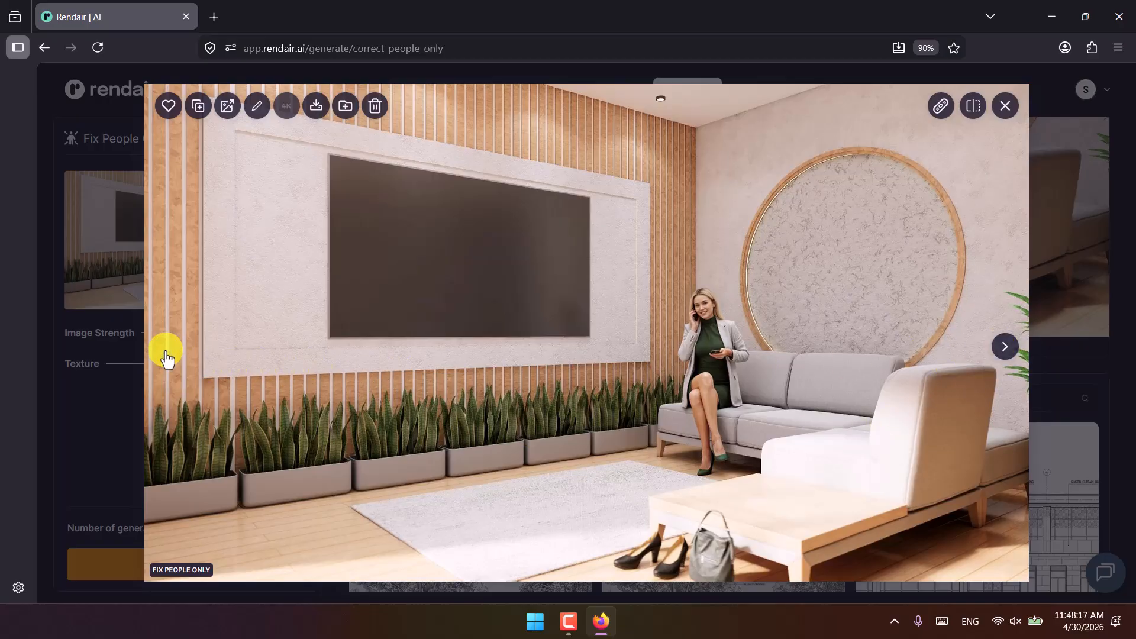
Step: Download the displayed Fix People Only result and open the downloaded ai-render-14376386.jpg in a maximized image viewer
left_click(318, 108)
left_click(276, 183)
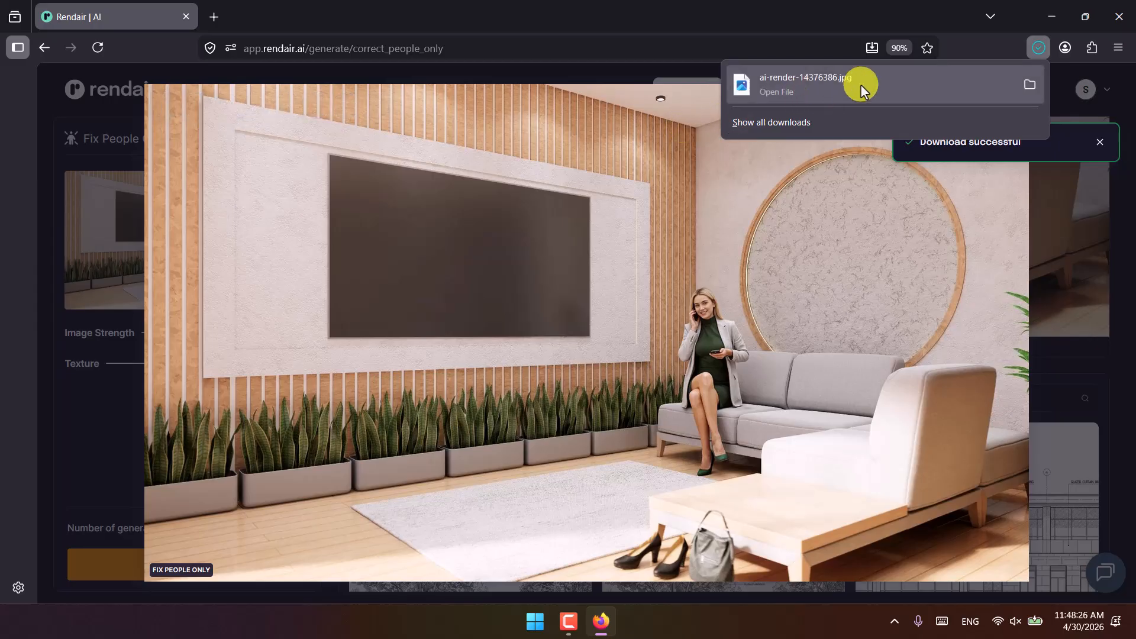
left_click(905, 83)
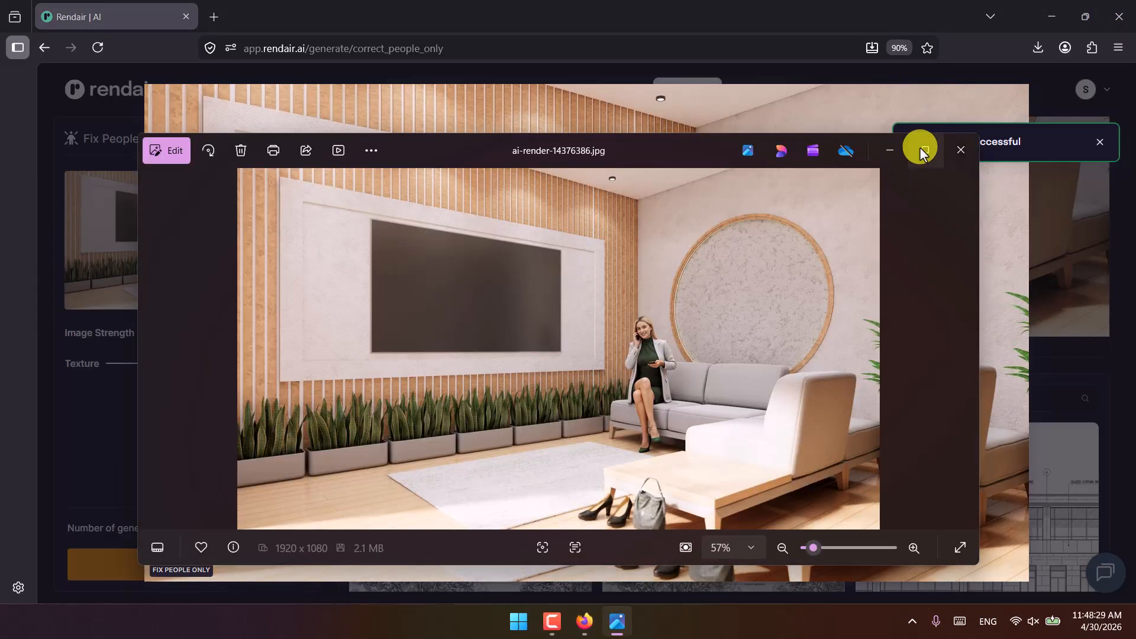
left_click(923, 149)
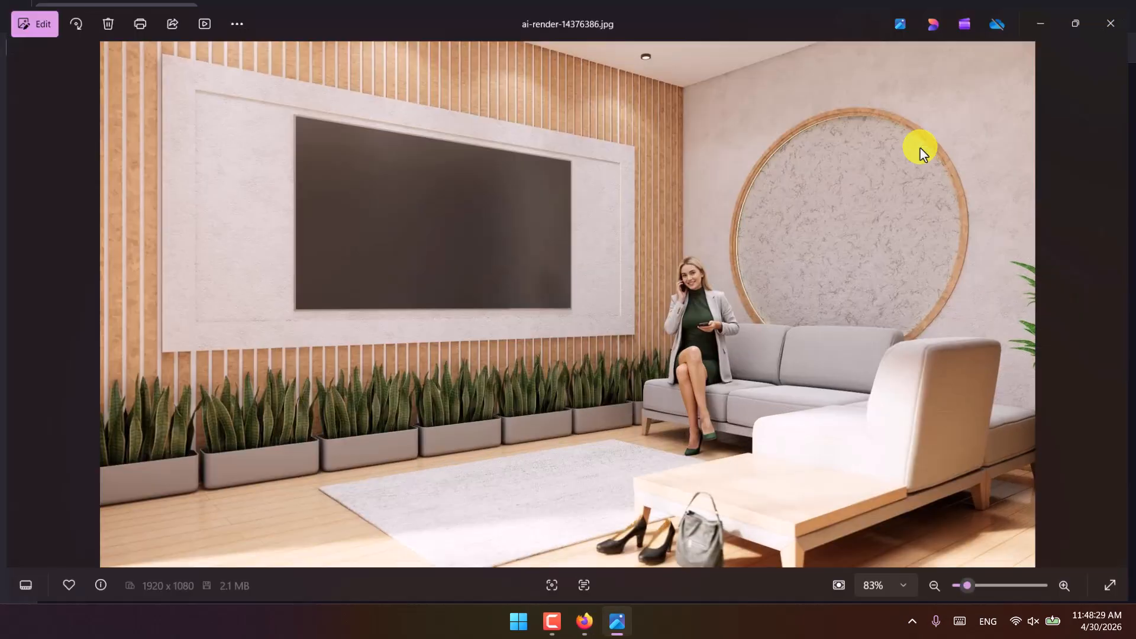
Step: Open the Render 01 image from the Desktop and arrange it side by side with ai-render-14376386.jpg
left_click(1046, 16)
key("super+d")
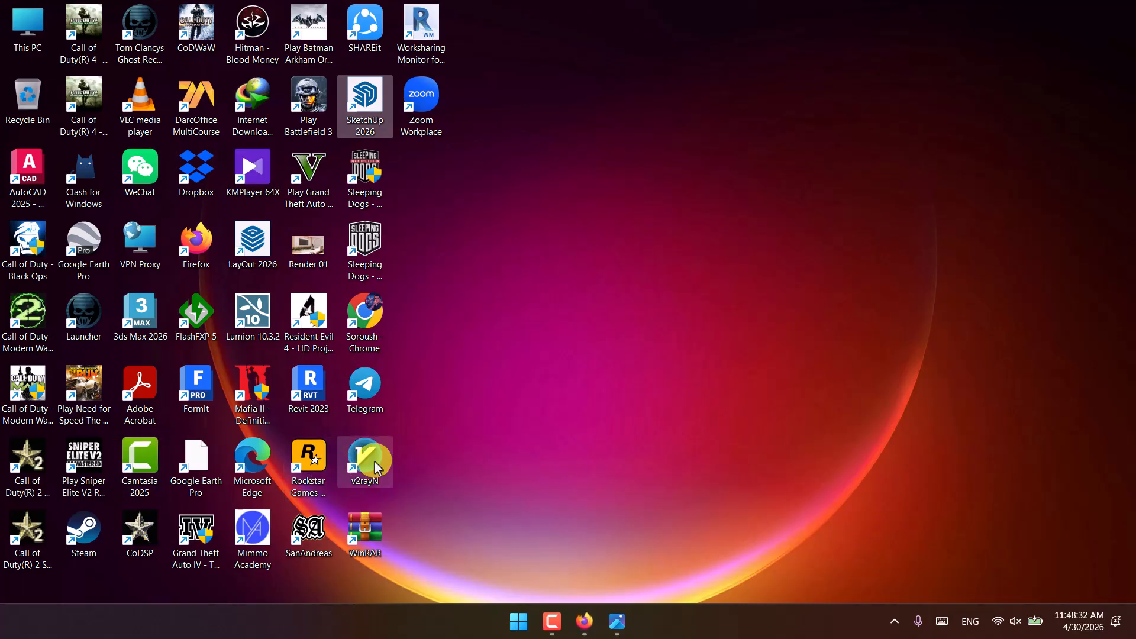
double_click(324, 234)
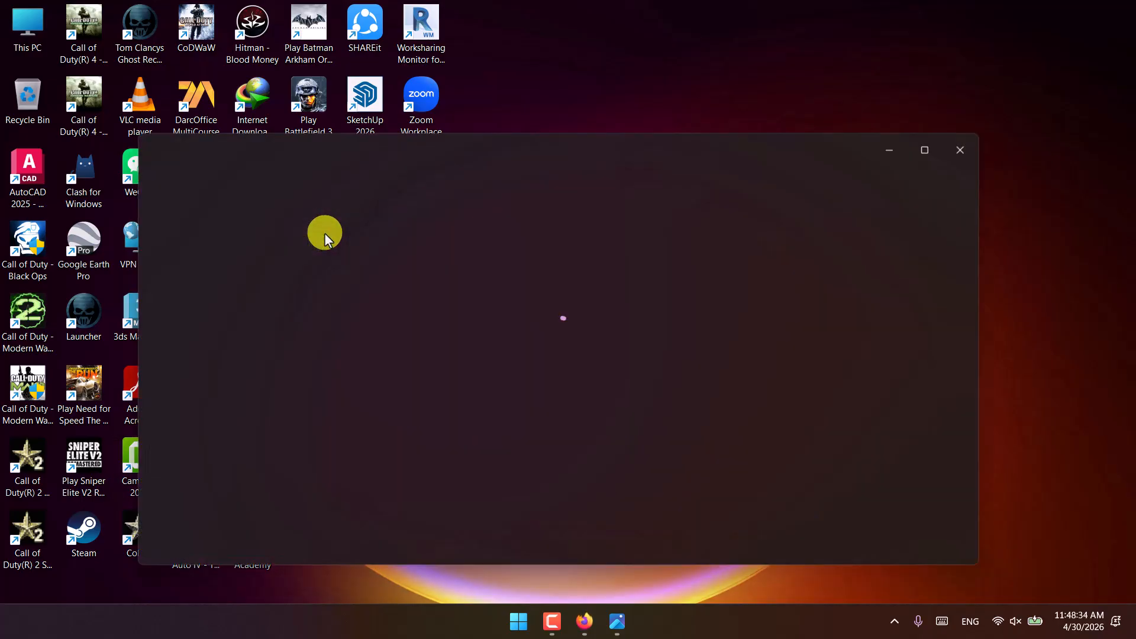
left_click(925, 151)
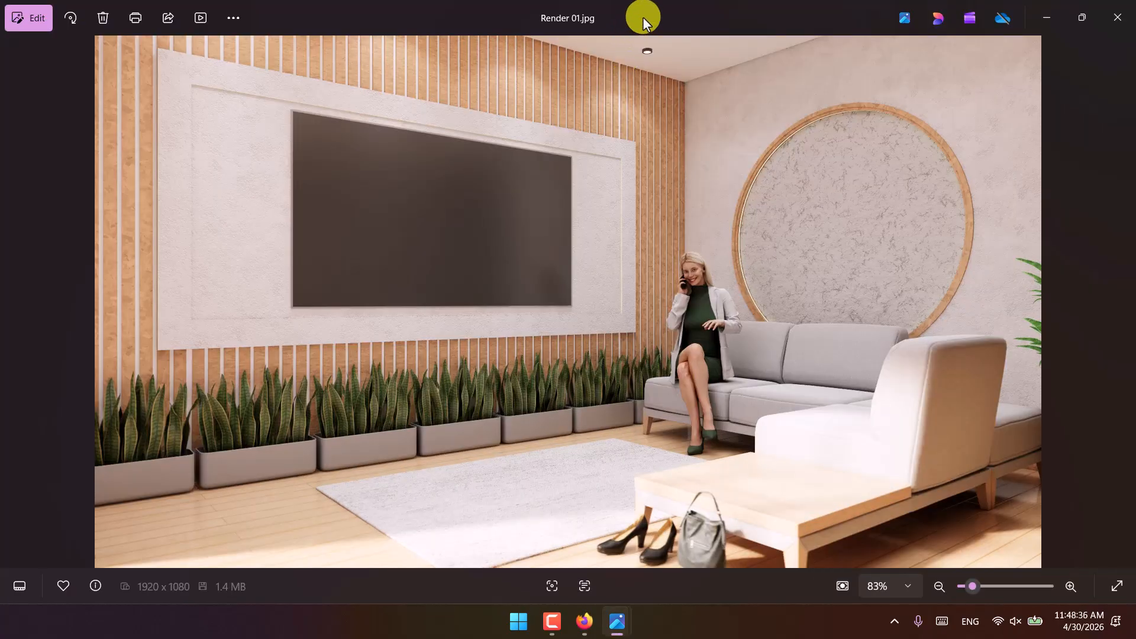
left_click_drag(645, 20, 2, 255)
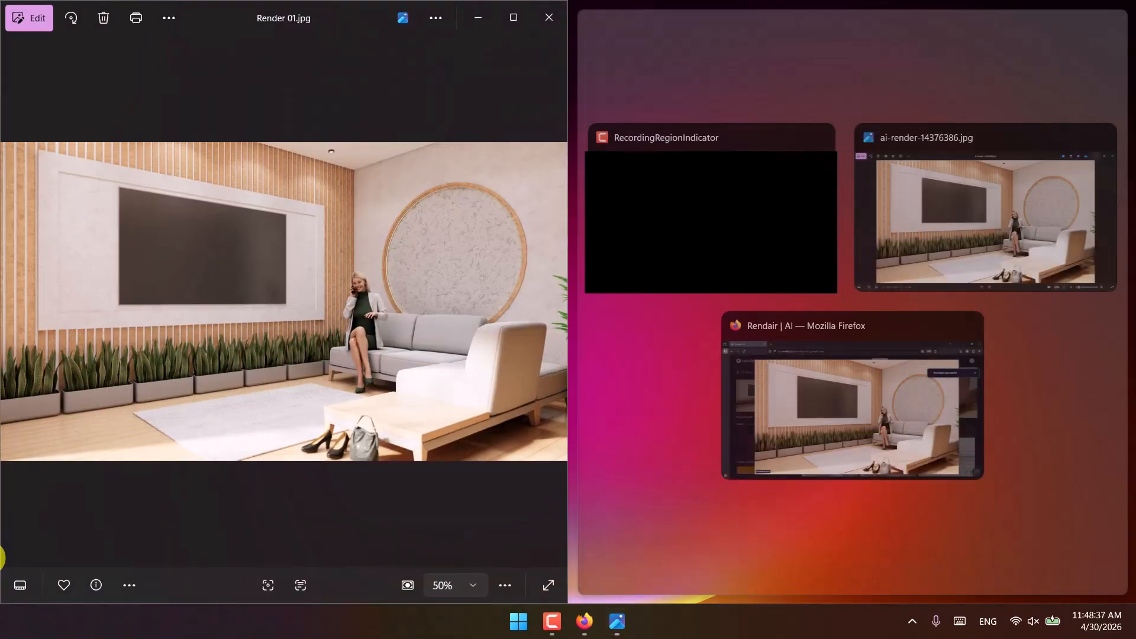
left_click(987, 187)
Step: Examine the seated woman's face, hands and clothing up close in the original Render 01 image
scroll(355, 343, "up", 5)
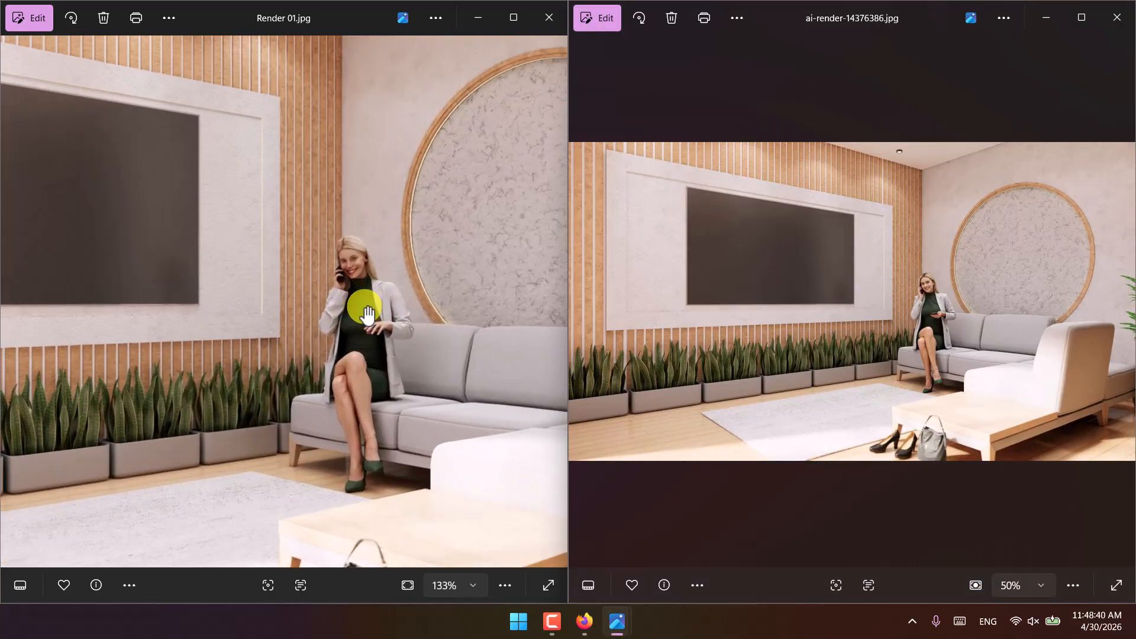
left_click_drag(325, 259, 402, 299)
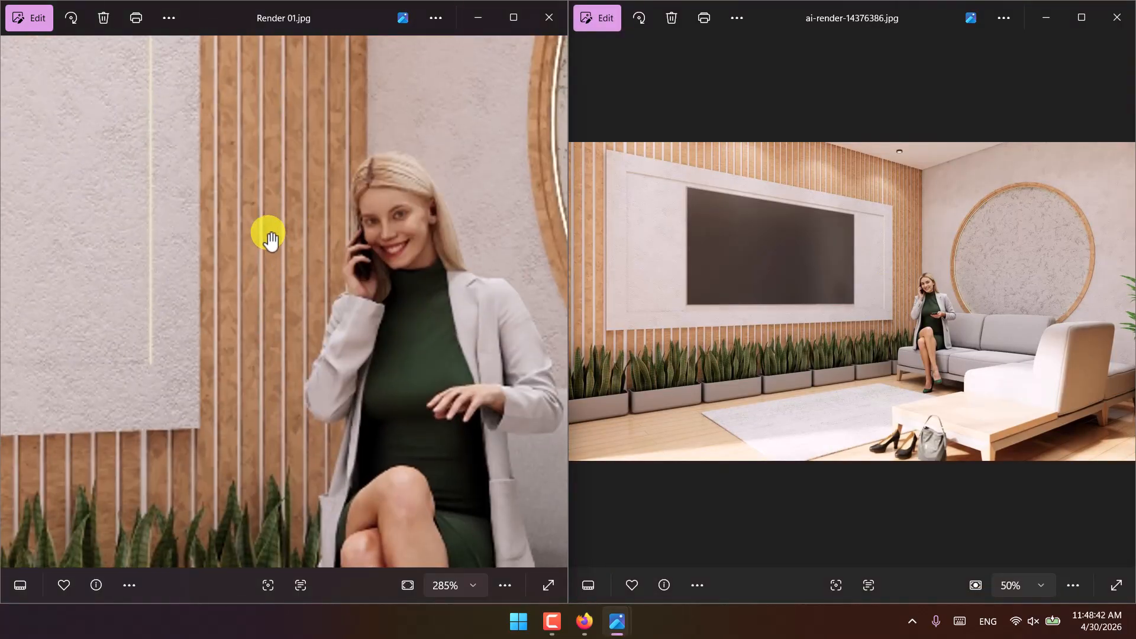
left_click_drag(320, 334, 283, 312)
scroll(340, 168, "up", 3)
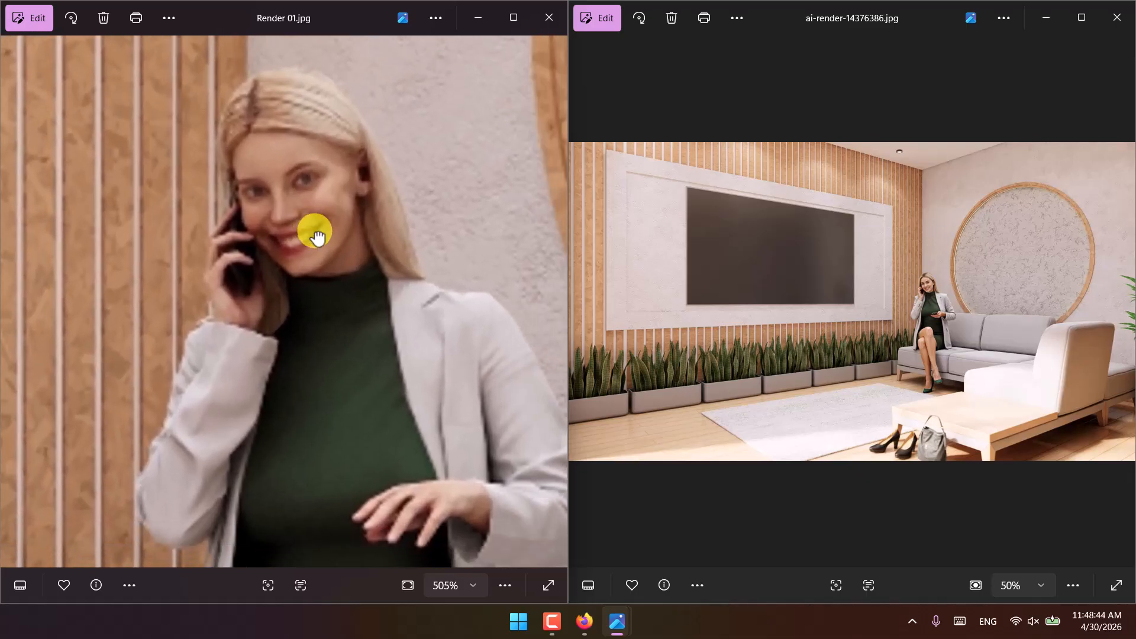
scroll(302, 195, "down", 2)
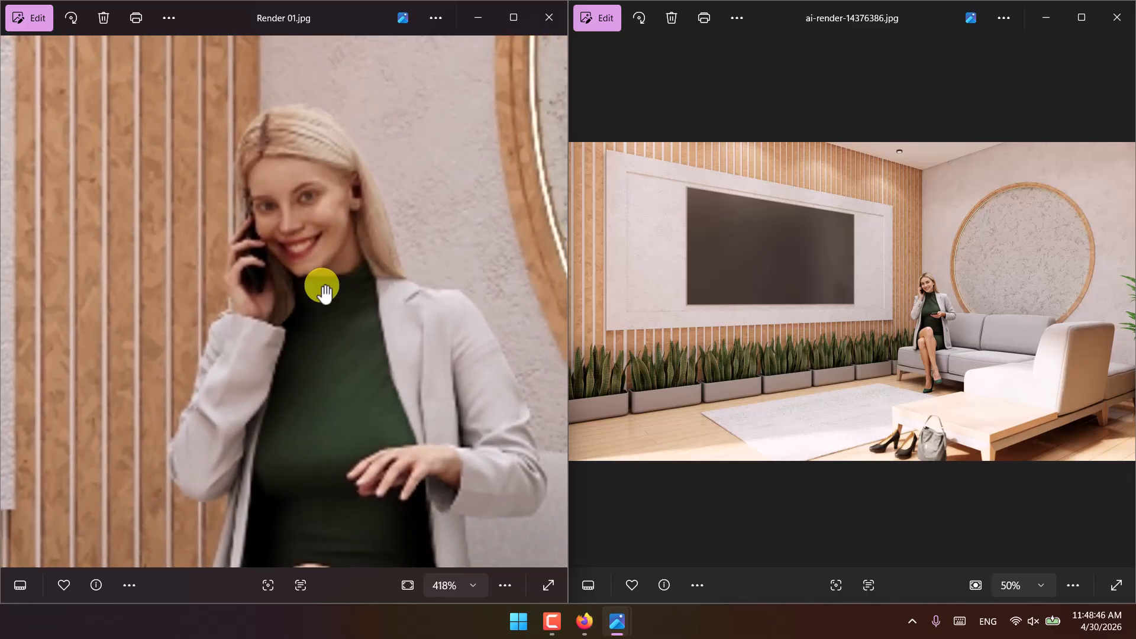
scroll(324, 290, "down", 2)
scroll(301, 254, "up", 5)
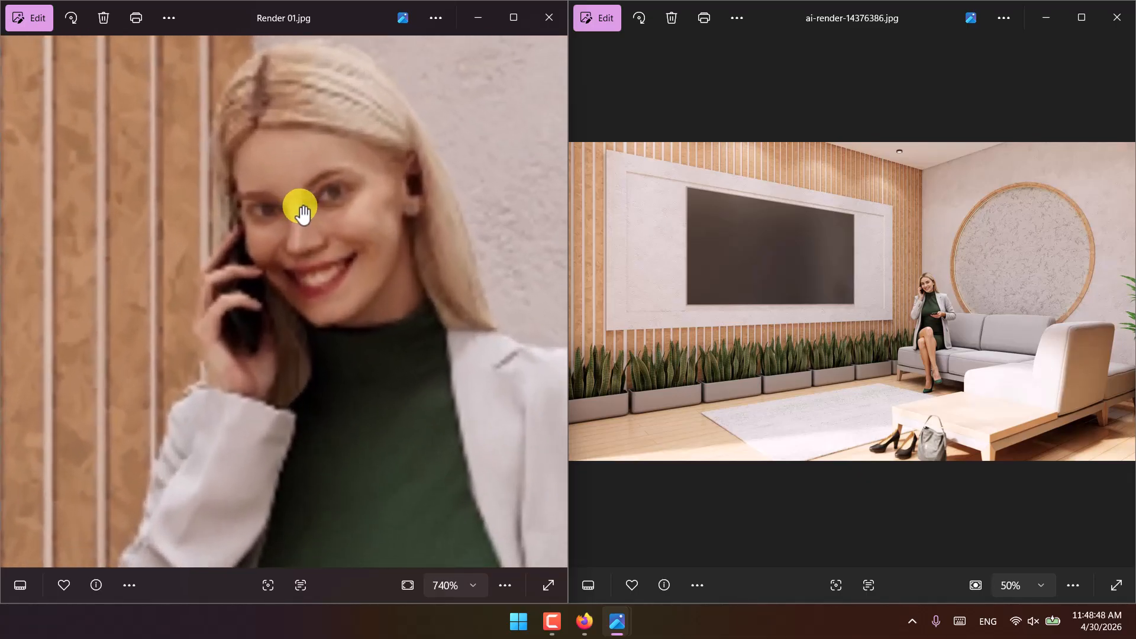
scroll(308, 237, "down", 4)
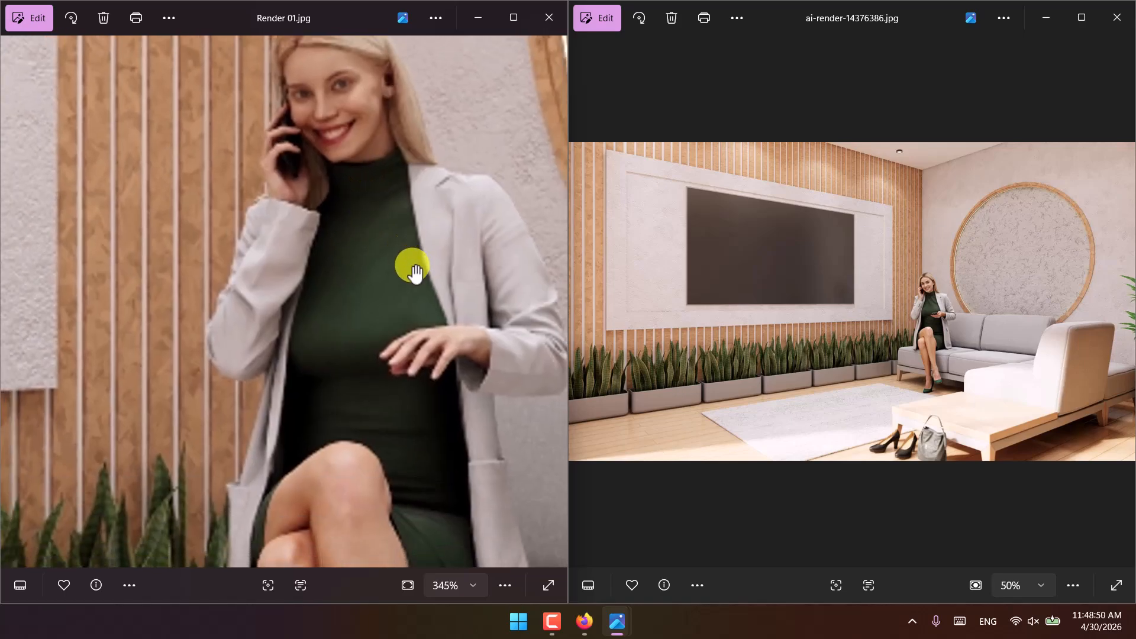
scroll(413, 265, "down", 1)
left_click_drag(407, 361, 444, 373)
scroll(461, 272, "down", 1)
scroll(371, 372, "down", 1)
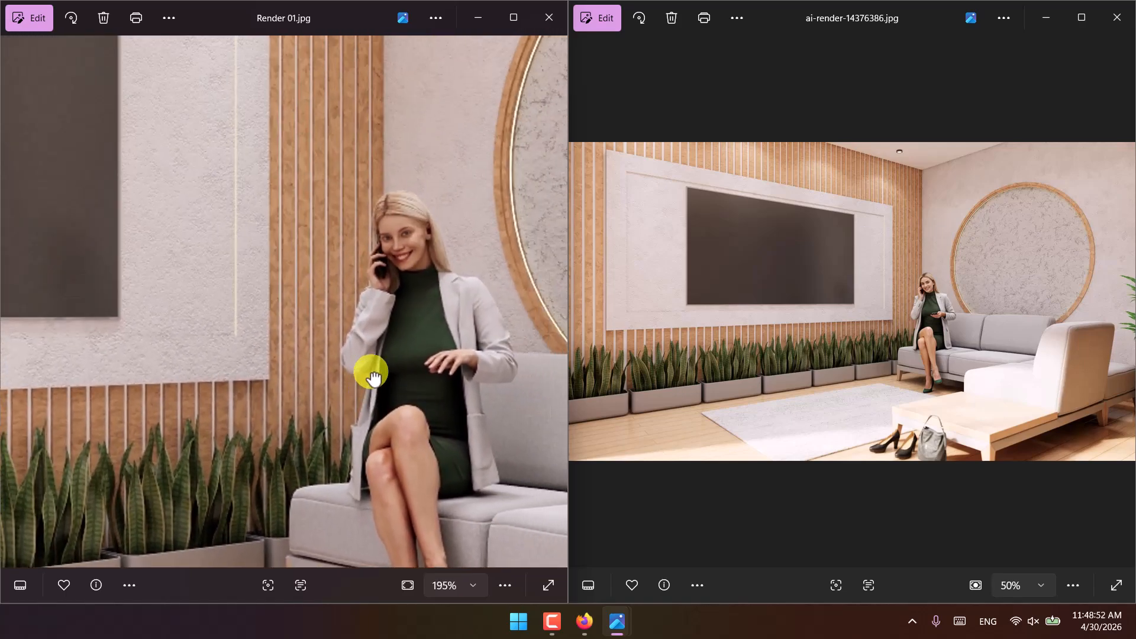
scroll(426, 228, "up", 8)
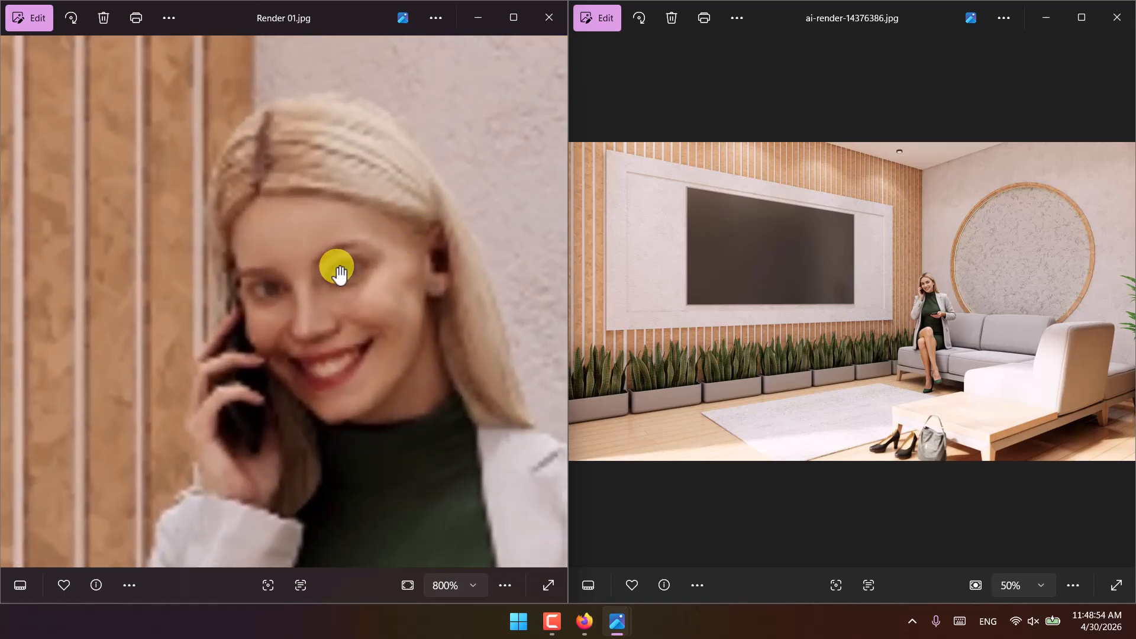
scroll(338, 272, "down", 10)
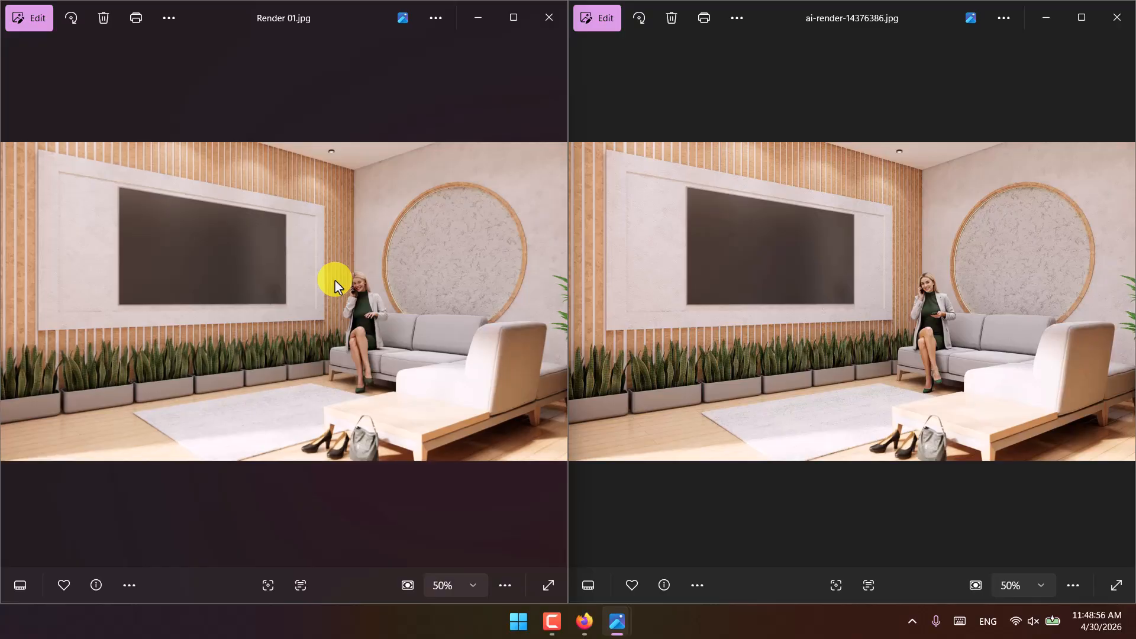
Step: Examine the woman's face, hands and clothing up close in the AI-enhanced image for comparison with the original
scroll(984, 294, "up", 8)
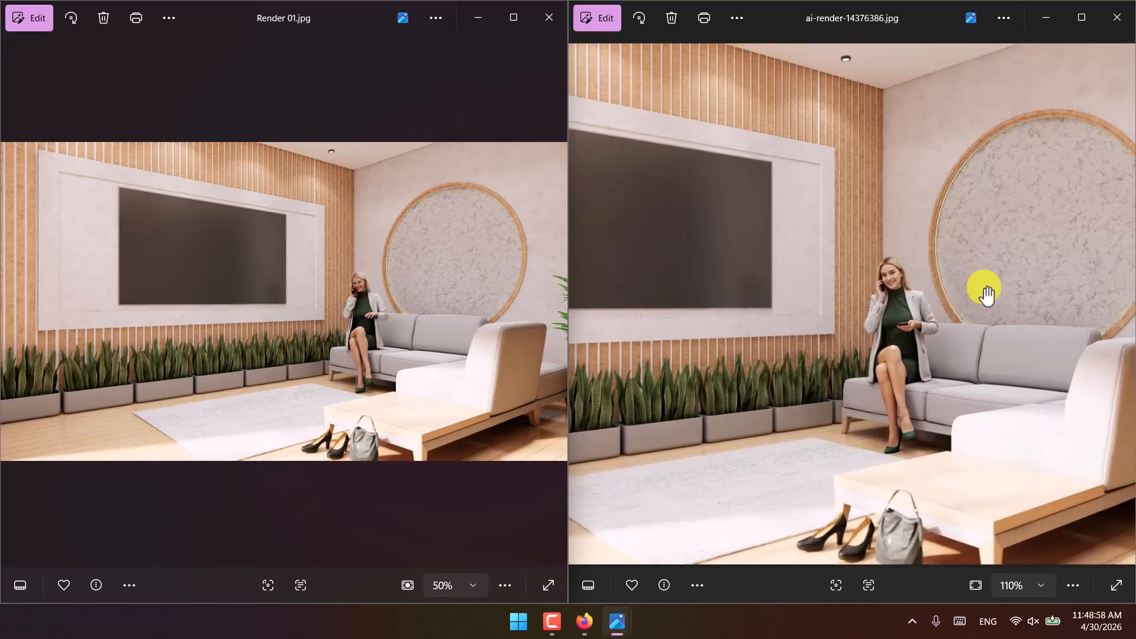
left_click_drag(710, 279, 789, 284)
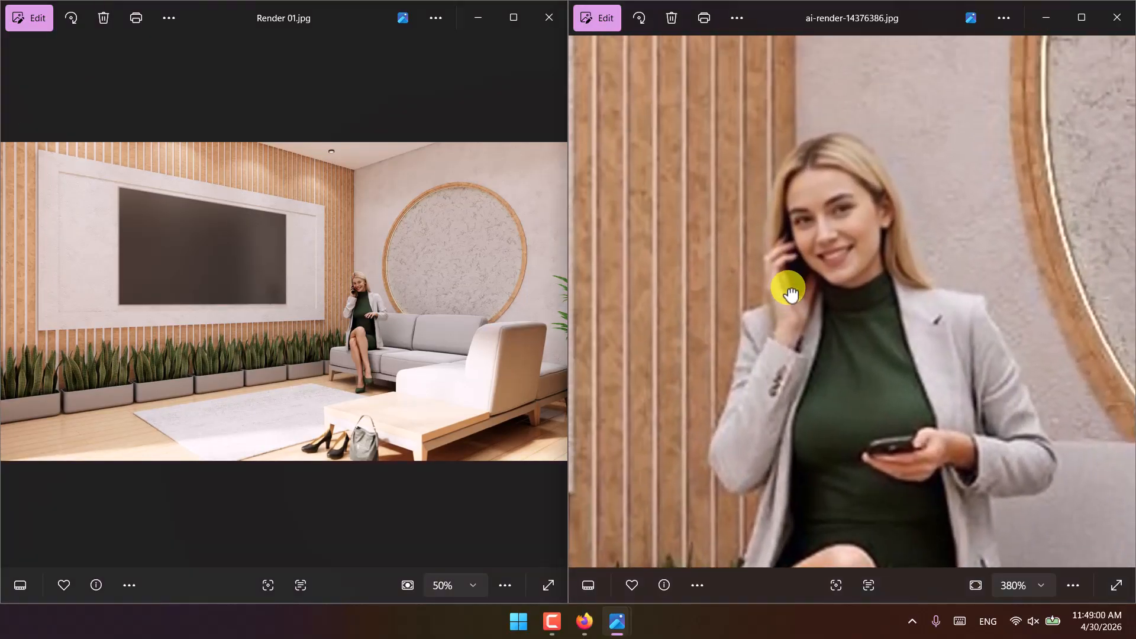
scroll(811, 279, "down", 3)
scroll(811, 287, "down", 3)
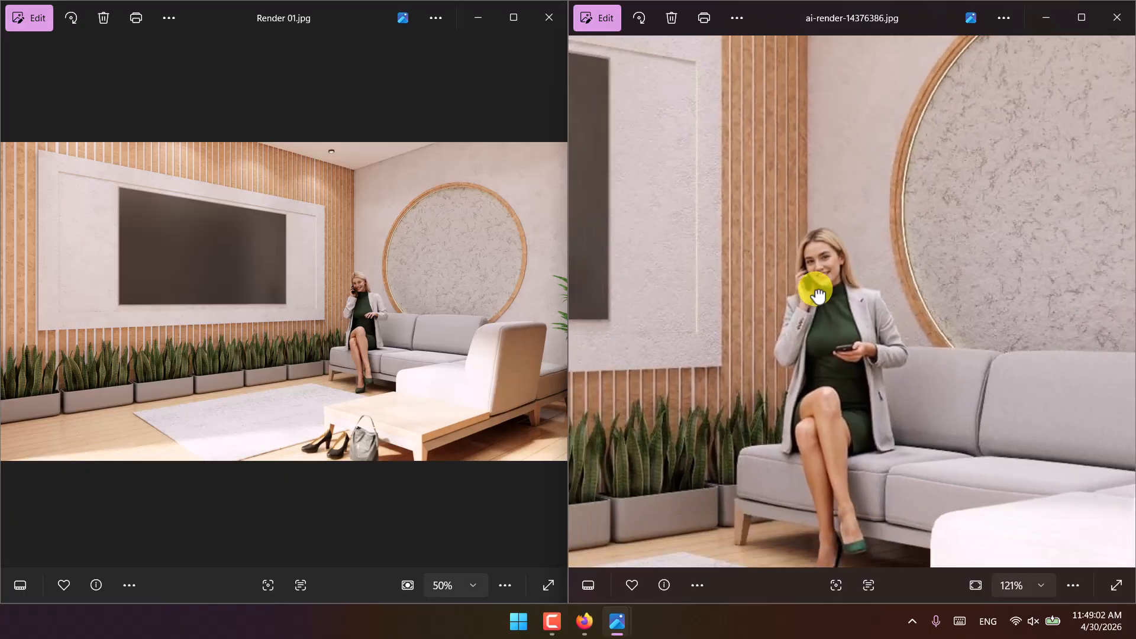
scroll(796, 255, "up", 3)
scroll(827, 302, "up", 4)
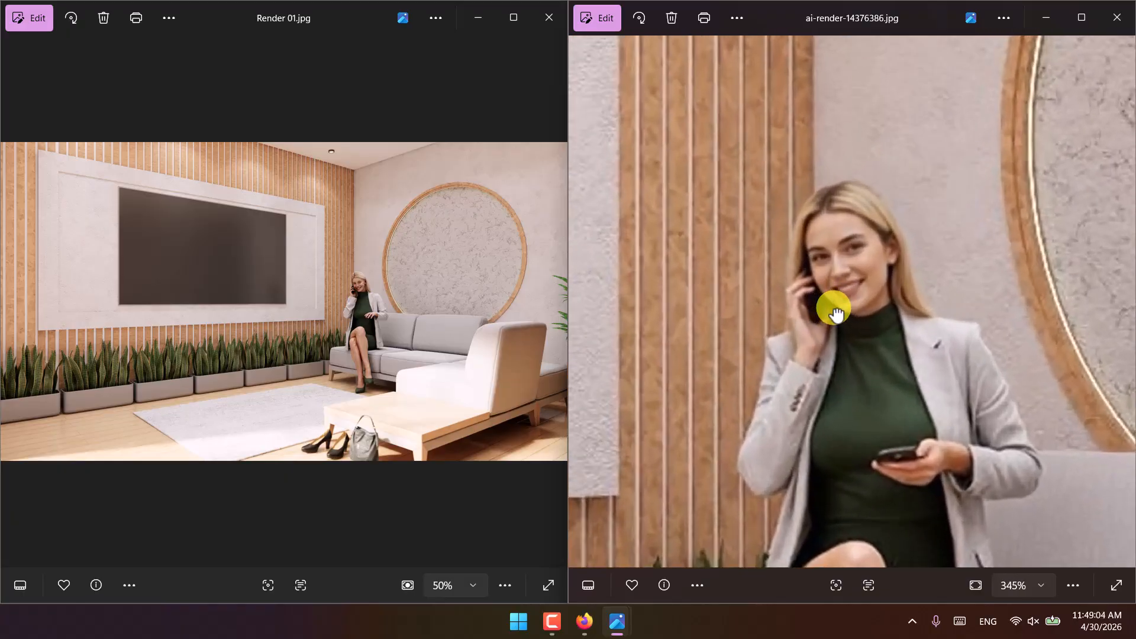
scroll(864, 284, "down", 2)
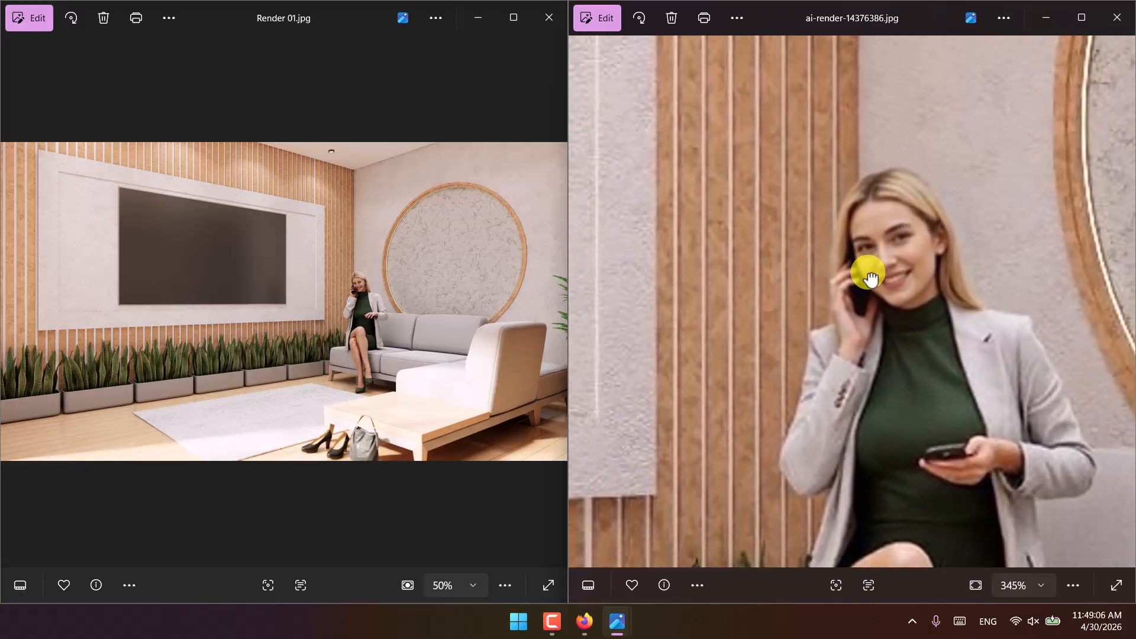
scroll(867, 276, "down", 3)
scroll(861, 195, "down", 2)
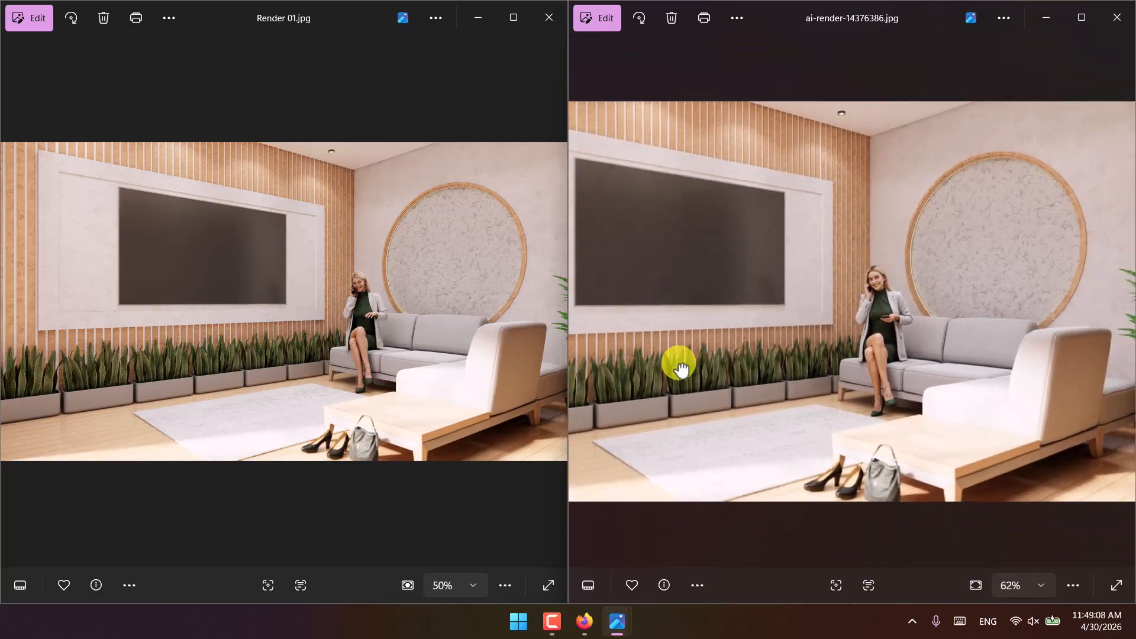
scroll(941, 408, "down", 1)
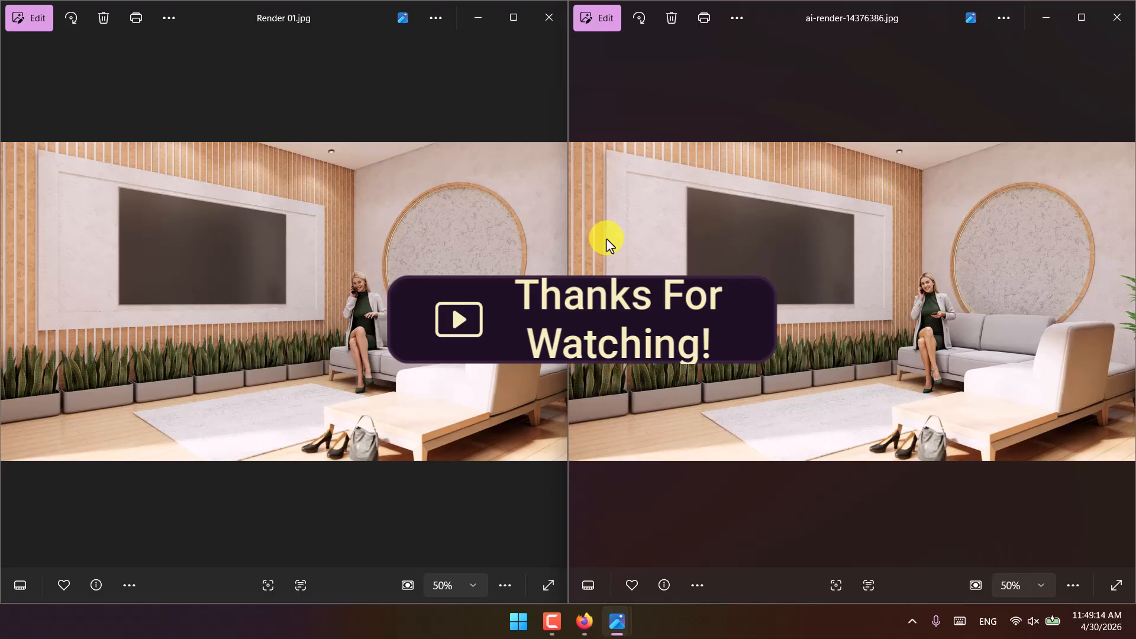
Step: Recheck the woman in the original Render 01 image and view the AI-enhanced render in a maximized window
scroll(436, 276, "up", 6)
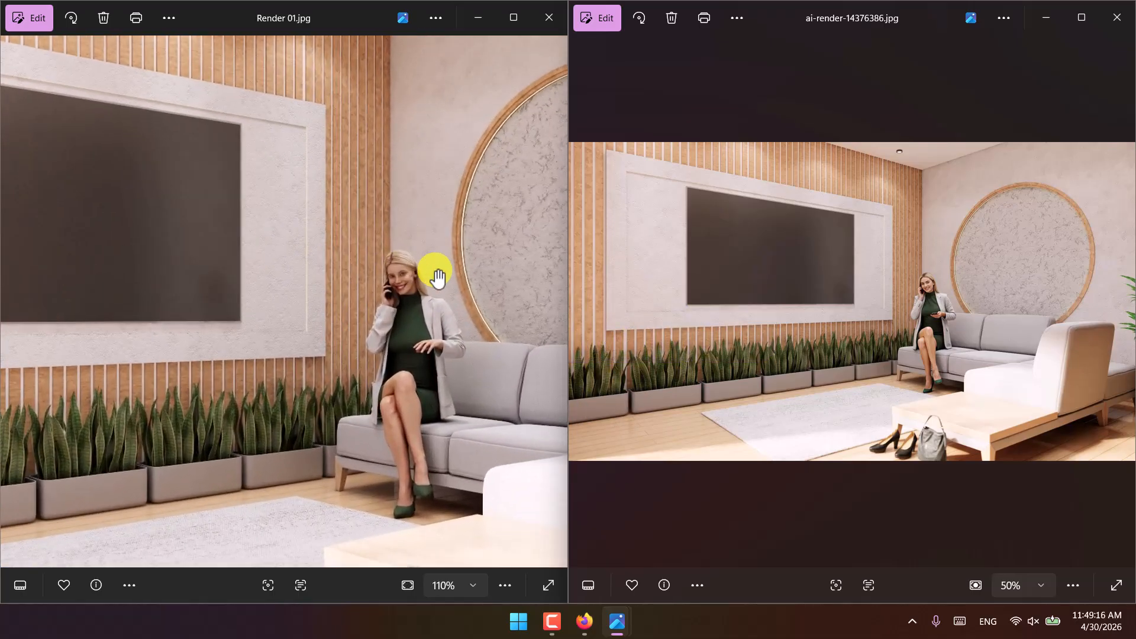
scroll(437, 276, "down", 6)
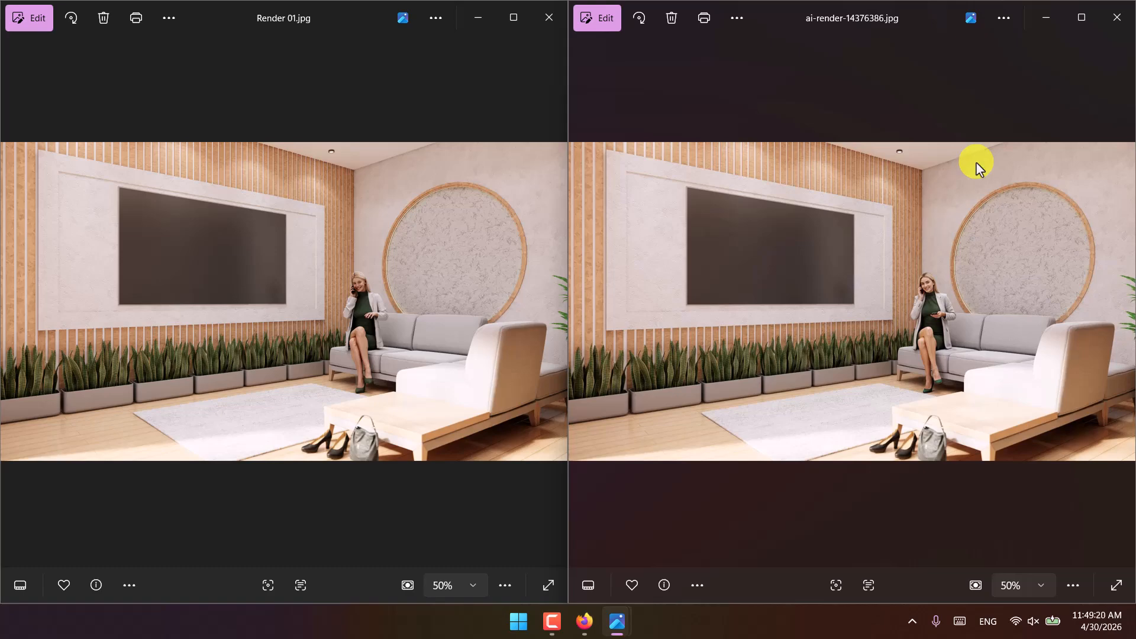
left_click(1074, 23)
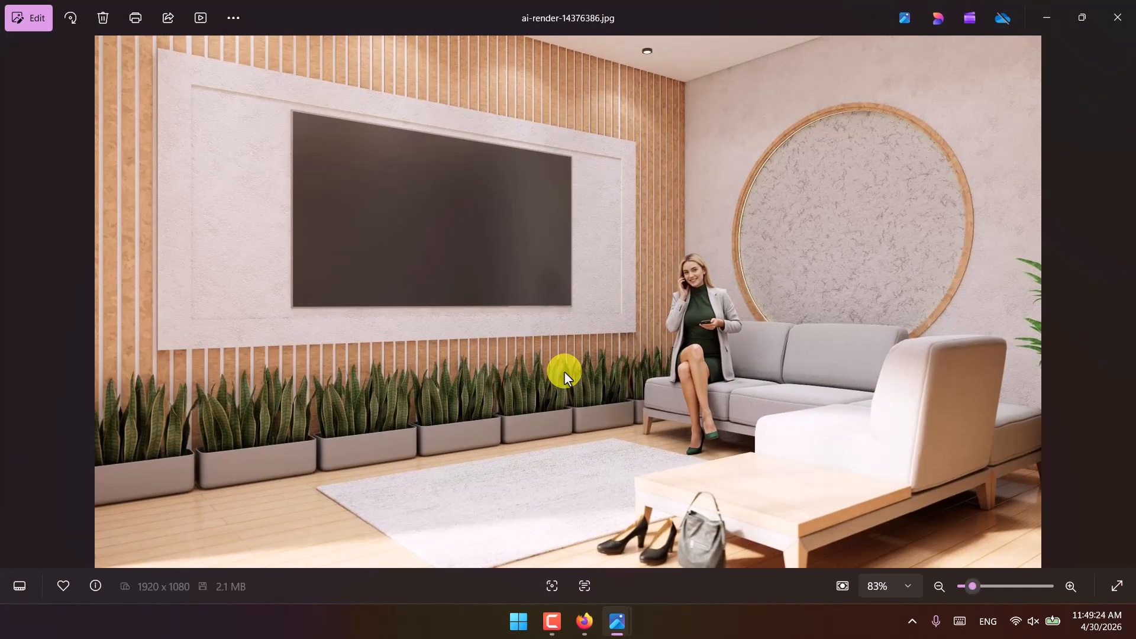
mouse_move(574, 627)
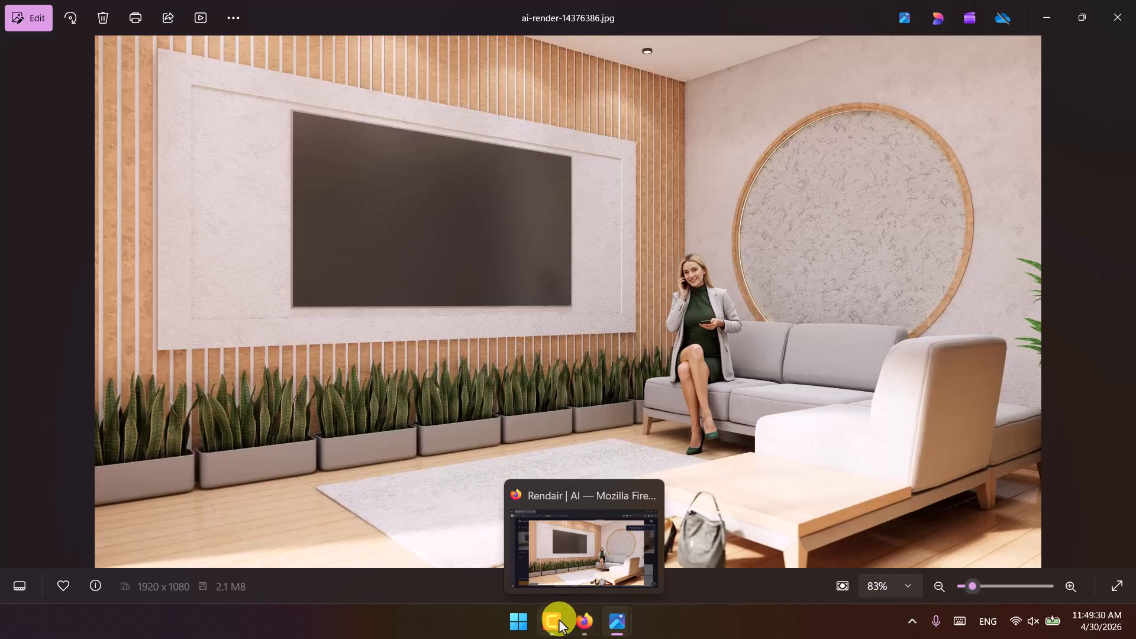
left_click(552, 622)
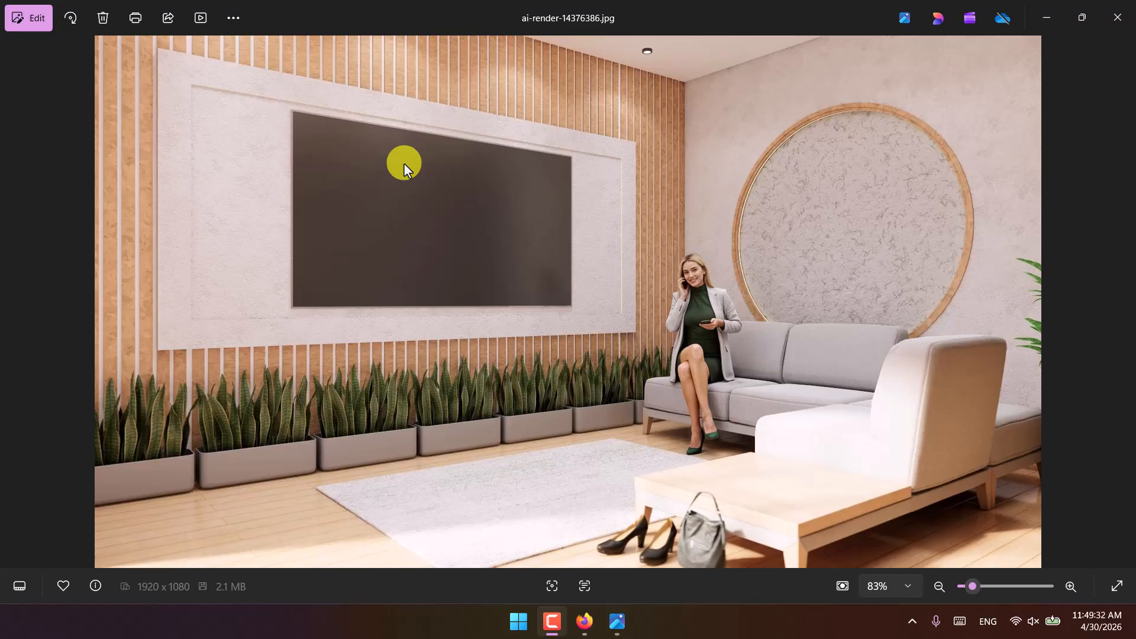